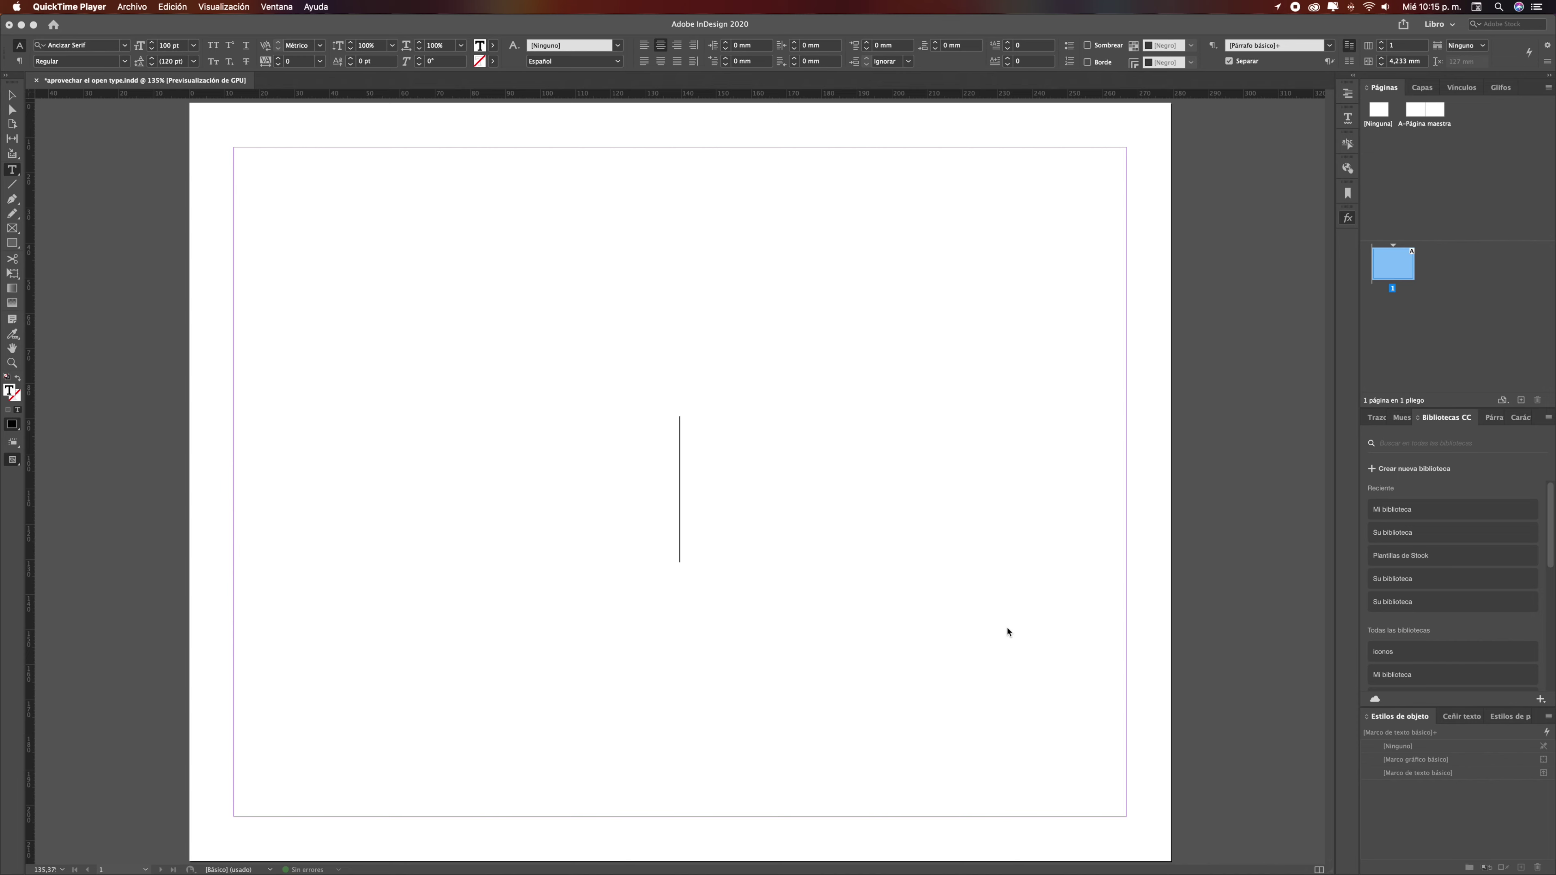
Enter the text "OPEN TYPE" in capitals in the empty text frame and select all of it
{"action": "left_click", "coordinate": [795, 566]}
{"action": "type", "text": "OPEN TYPE"}
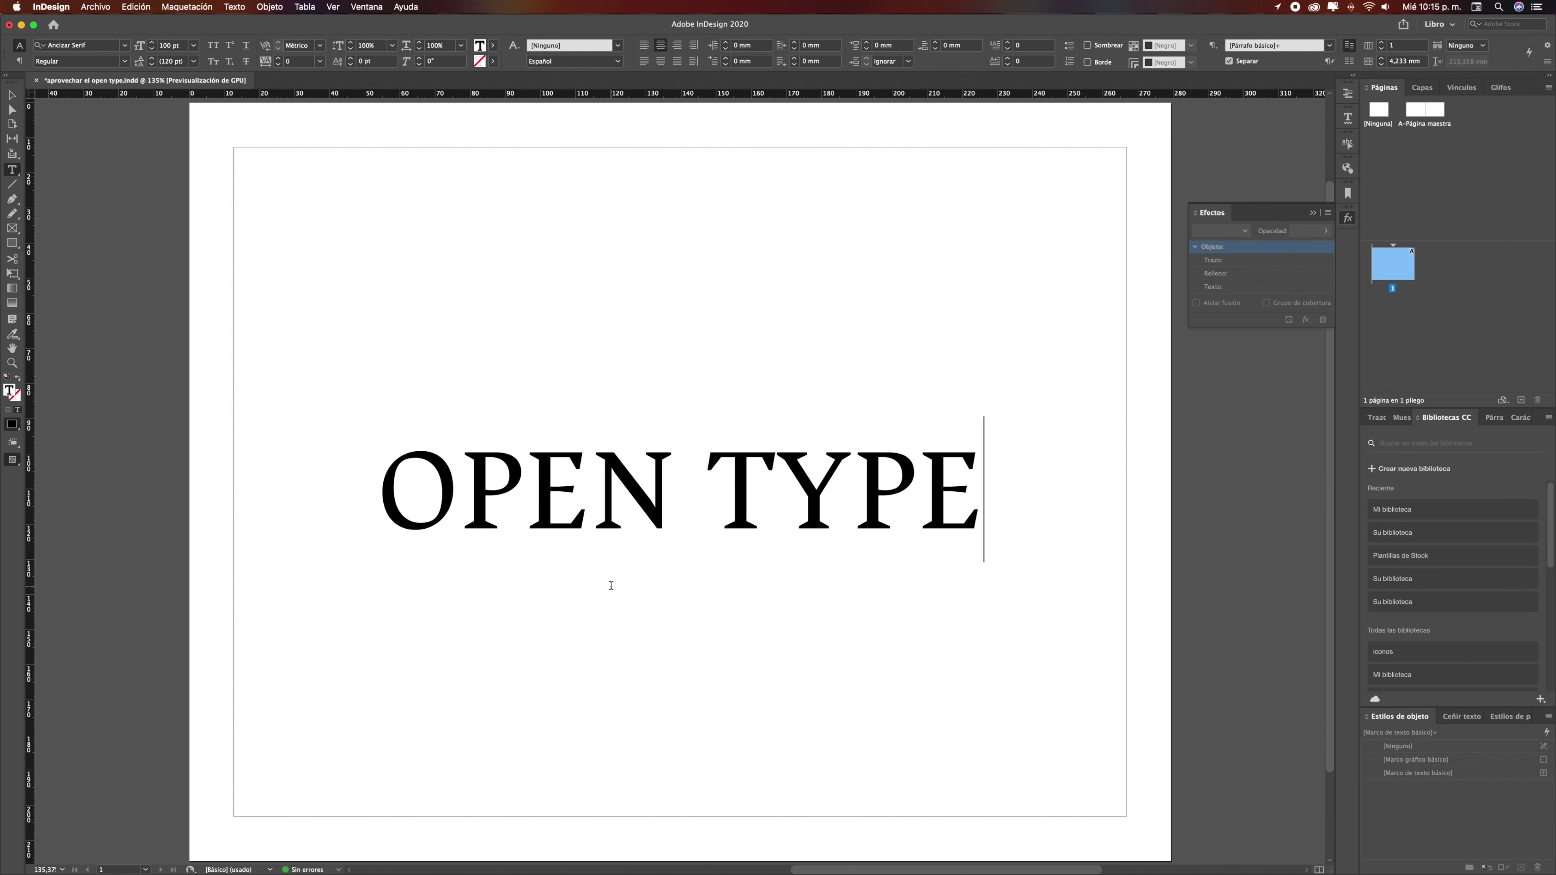
{"action": "triple_click", "coordinate": [537, 516]}
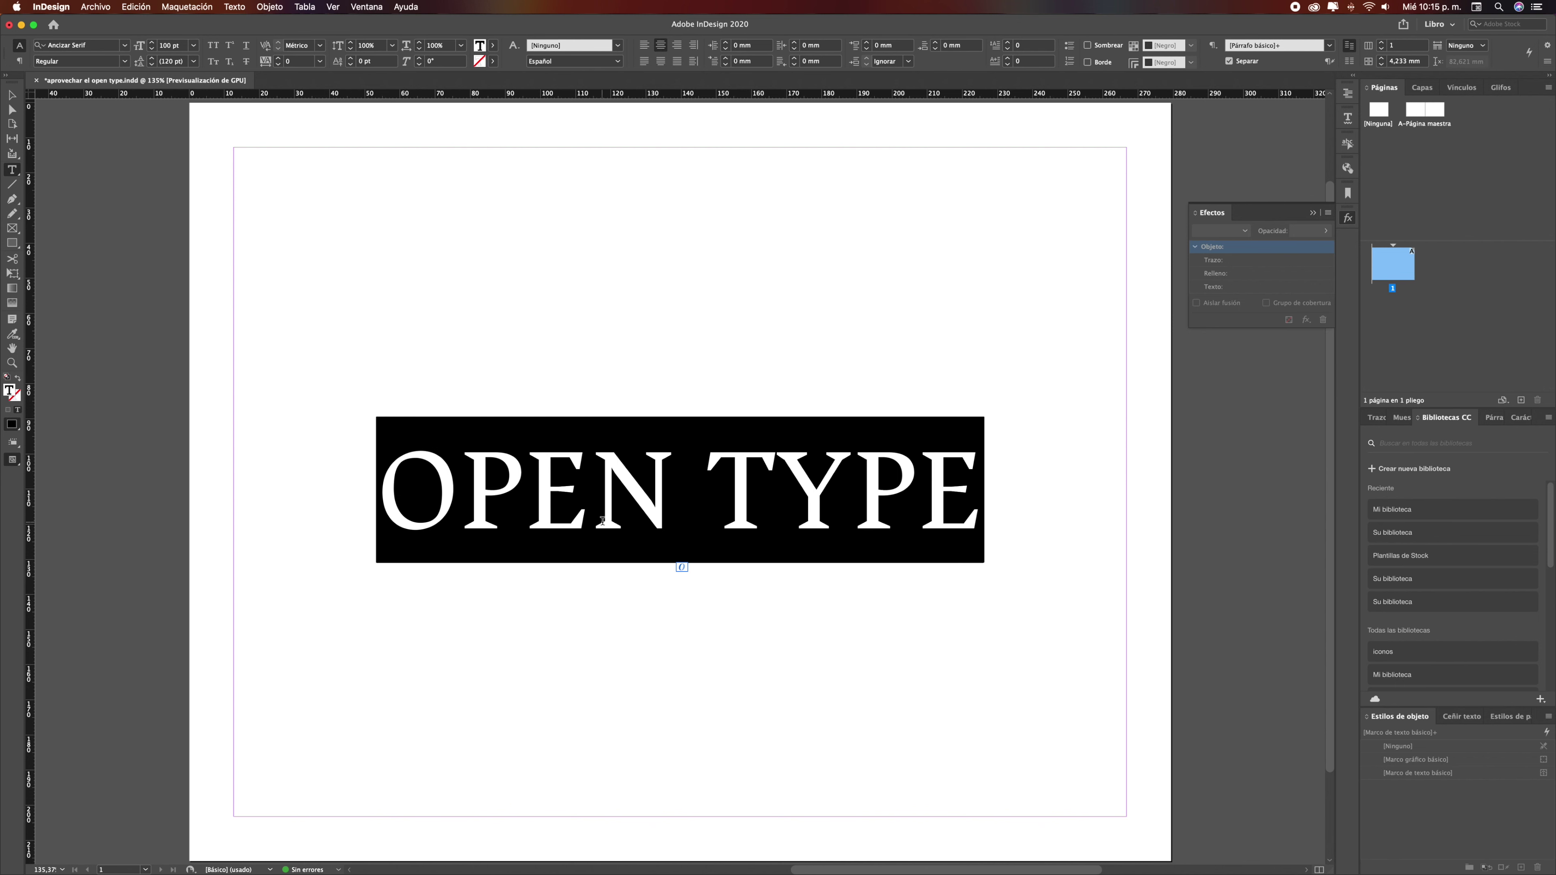
{"action": "left_click", "coordinate": [418, 519]}
{"action": "left_click_drag", "start_coordinate": [418, 513], "coordinate": [977, 517]}
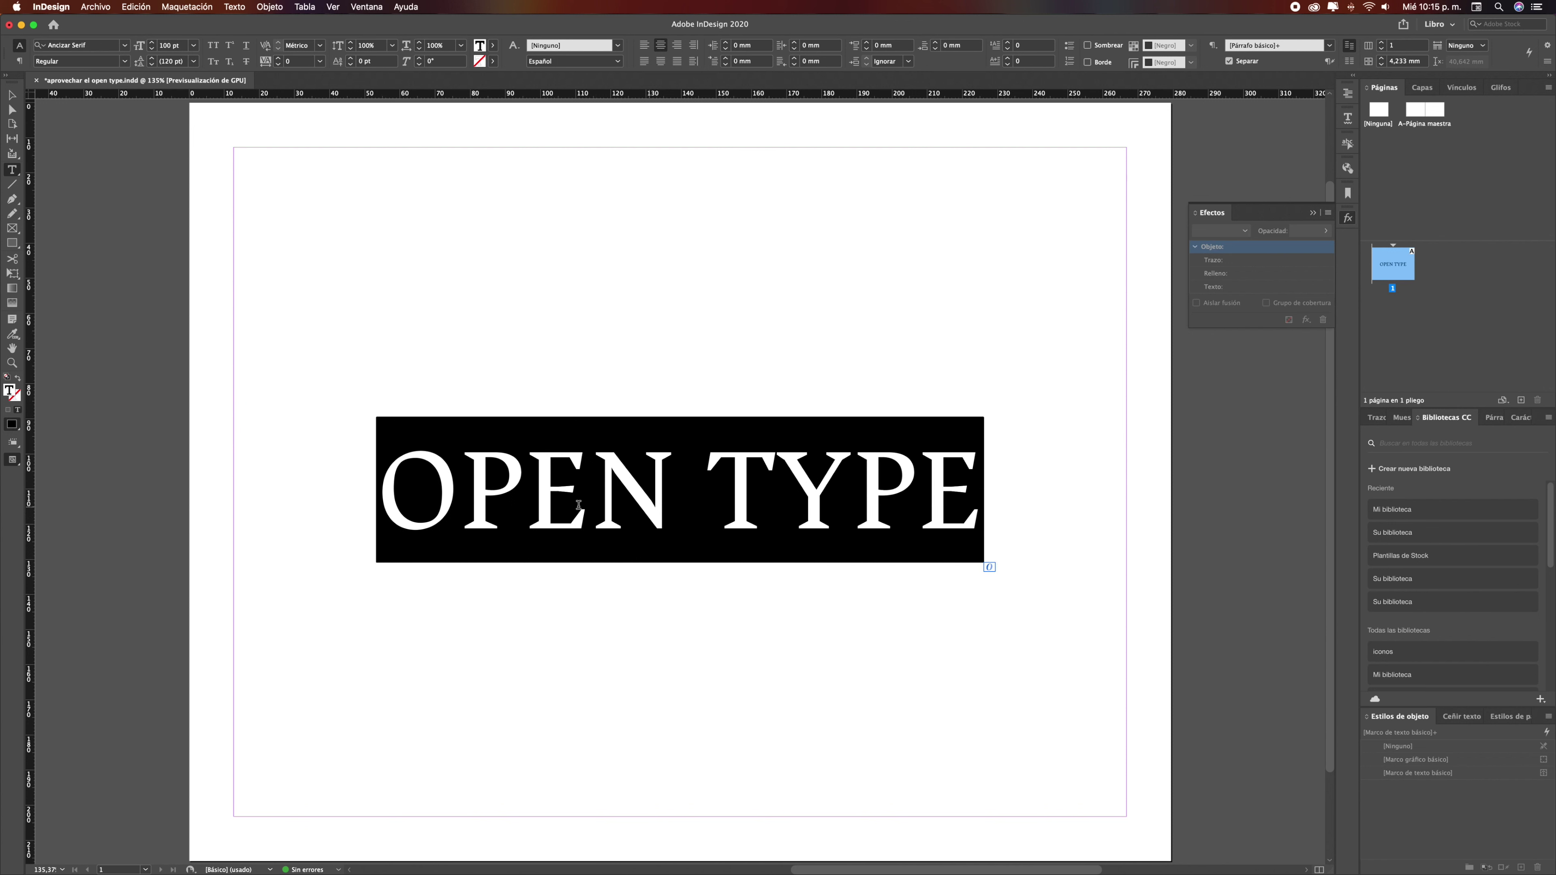
{"action": "left_click", "coordinate": [453, 497]}
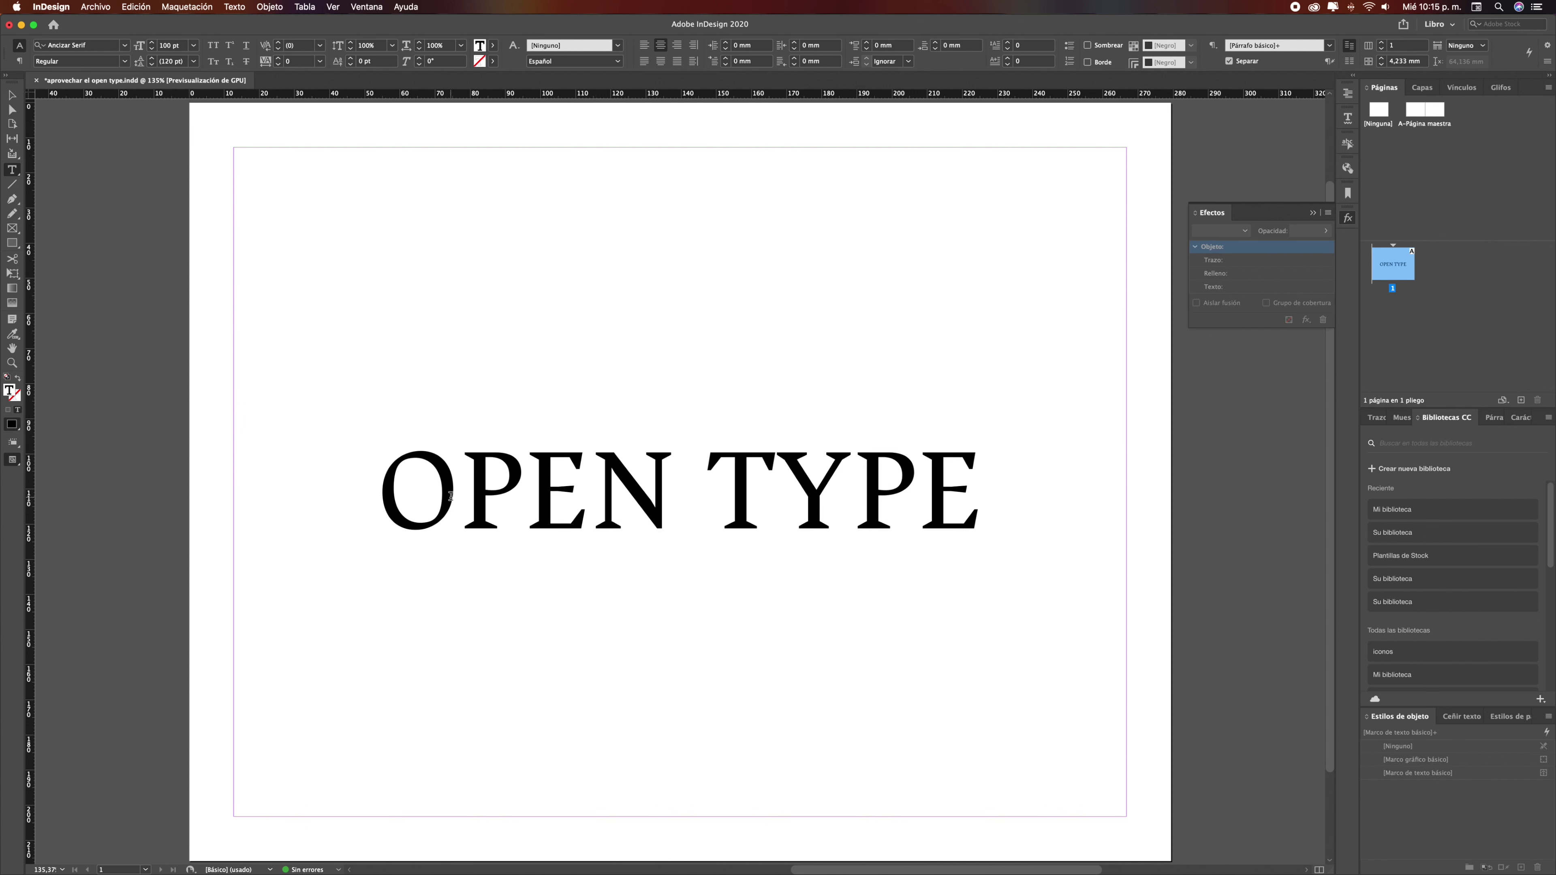
{"action": "key", "text": "super+a"}
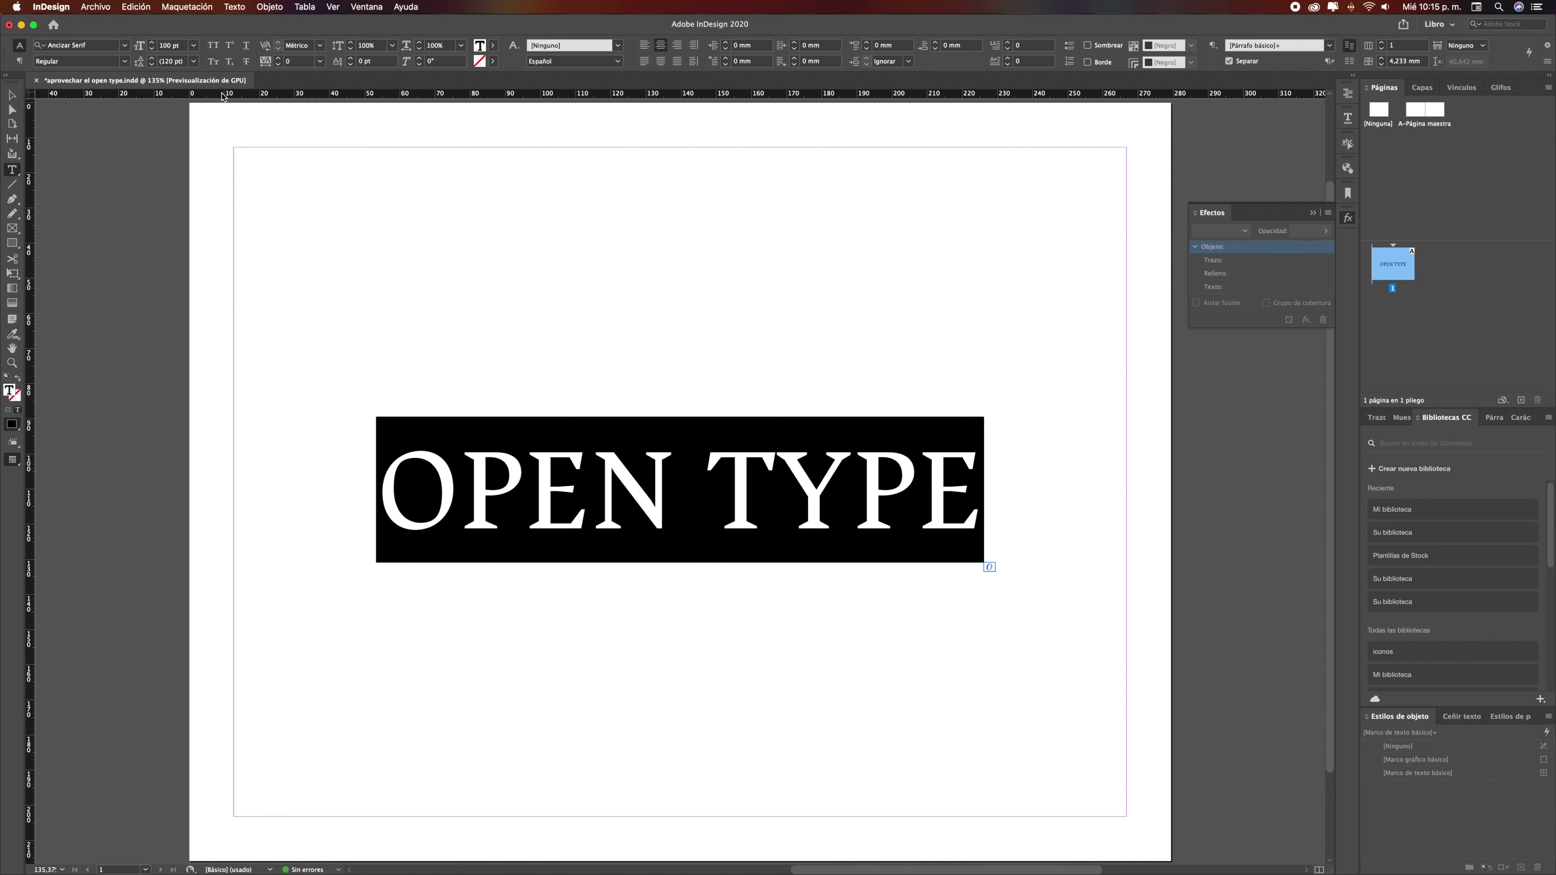
Toggle All Caps on and off on the typed capitals to compare the letterforms, leaving it enabled
{"action": "left_click", "coordinate": [213, 48]}
{"action": "left_click", "coordinate": [214, 48]}
{"action": "left_click", "coordinate": [214, 47]}
{"action": "left_click", "coordinate": [213, 48]}
{"action": "left_click", "coordinate": [213, 48]}
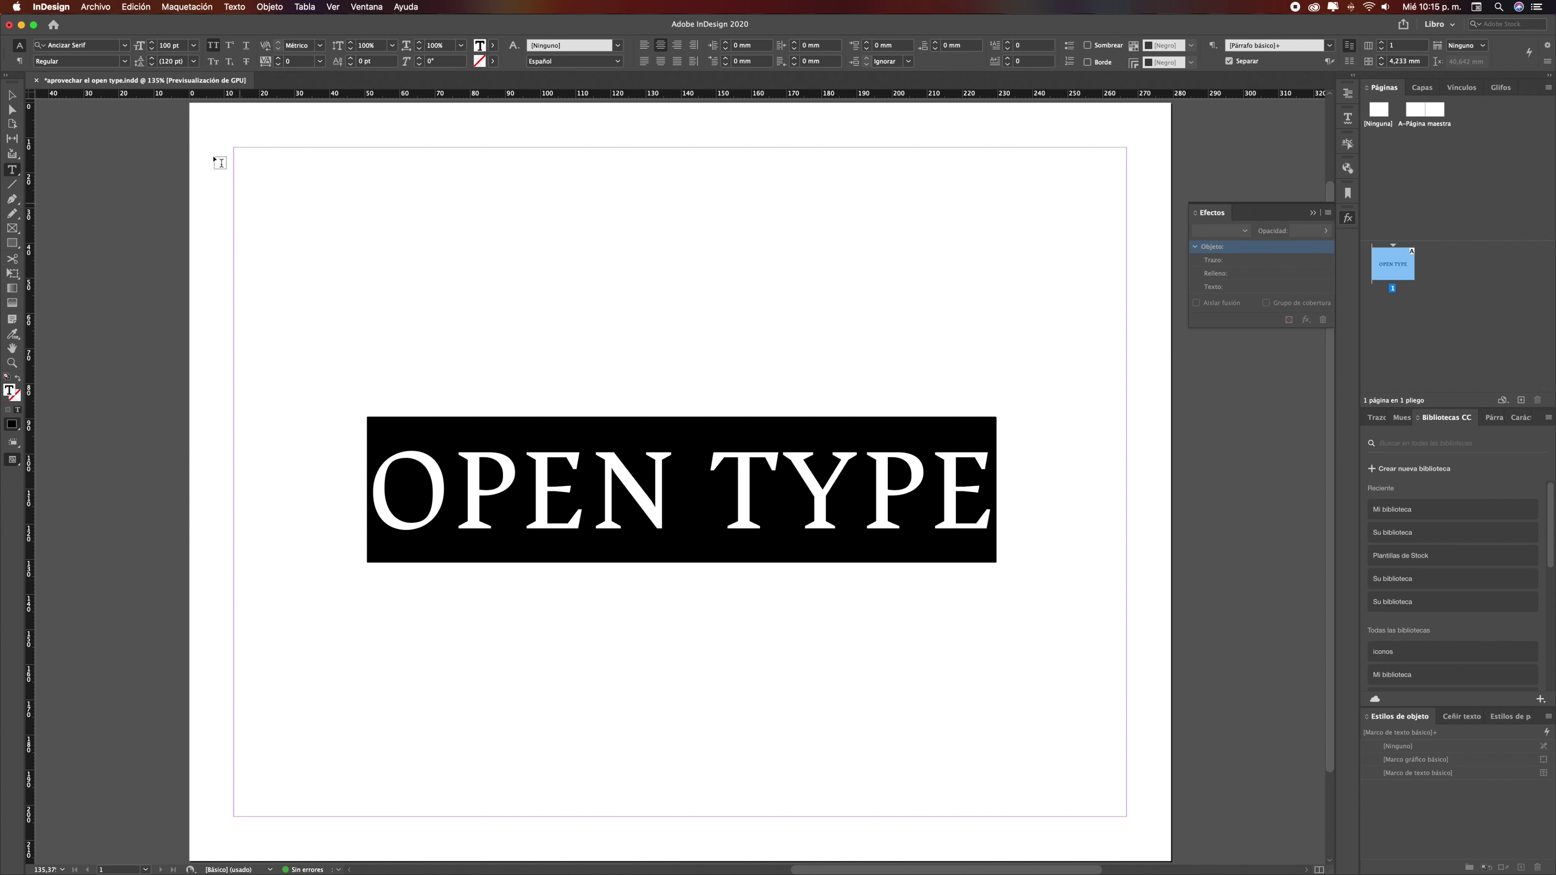
{"action": "left_click", "coordinate": [213, 62]}
{"action": "left_click", "coordinate": [213, 45]}
{"action": "left_click", "coordinate": [213, 46]}
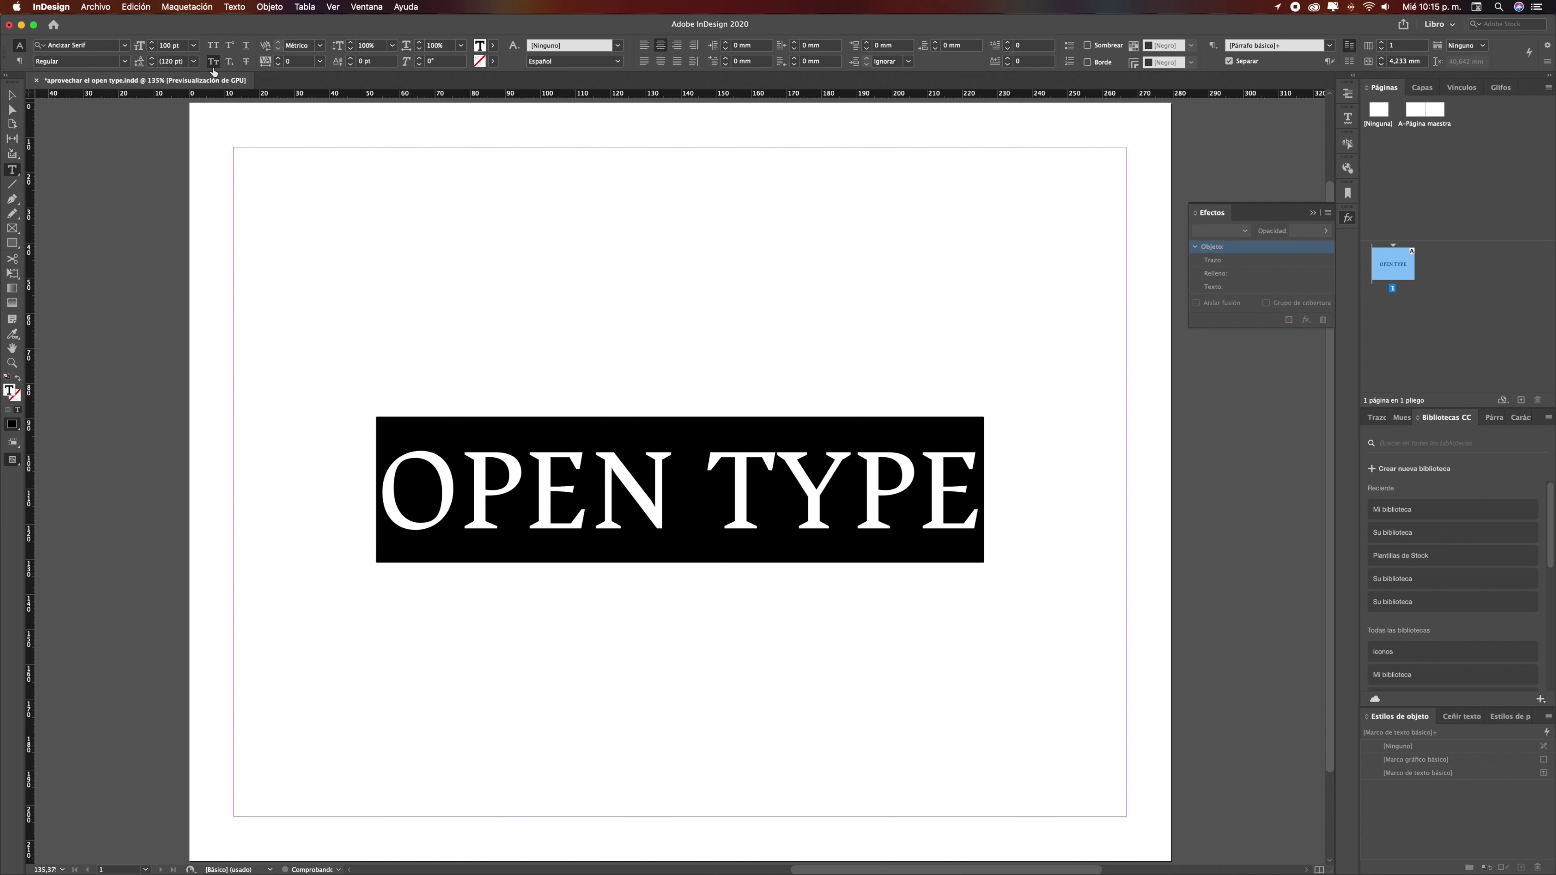
{"action": "left_click", "coordinate": [213, 45]}
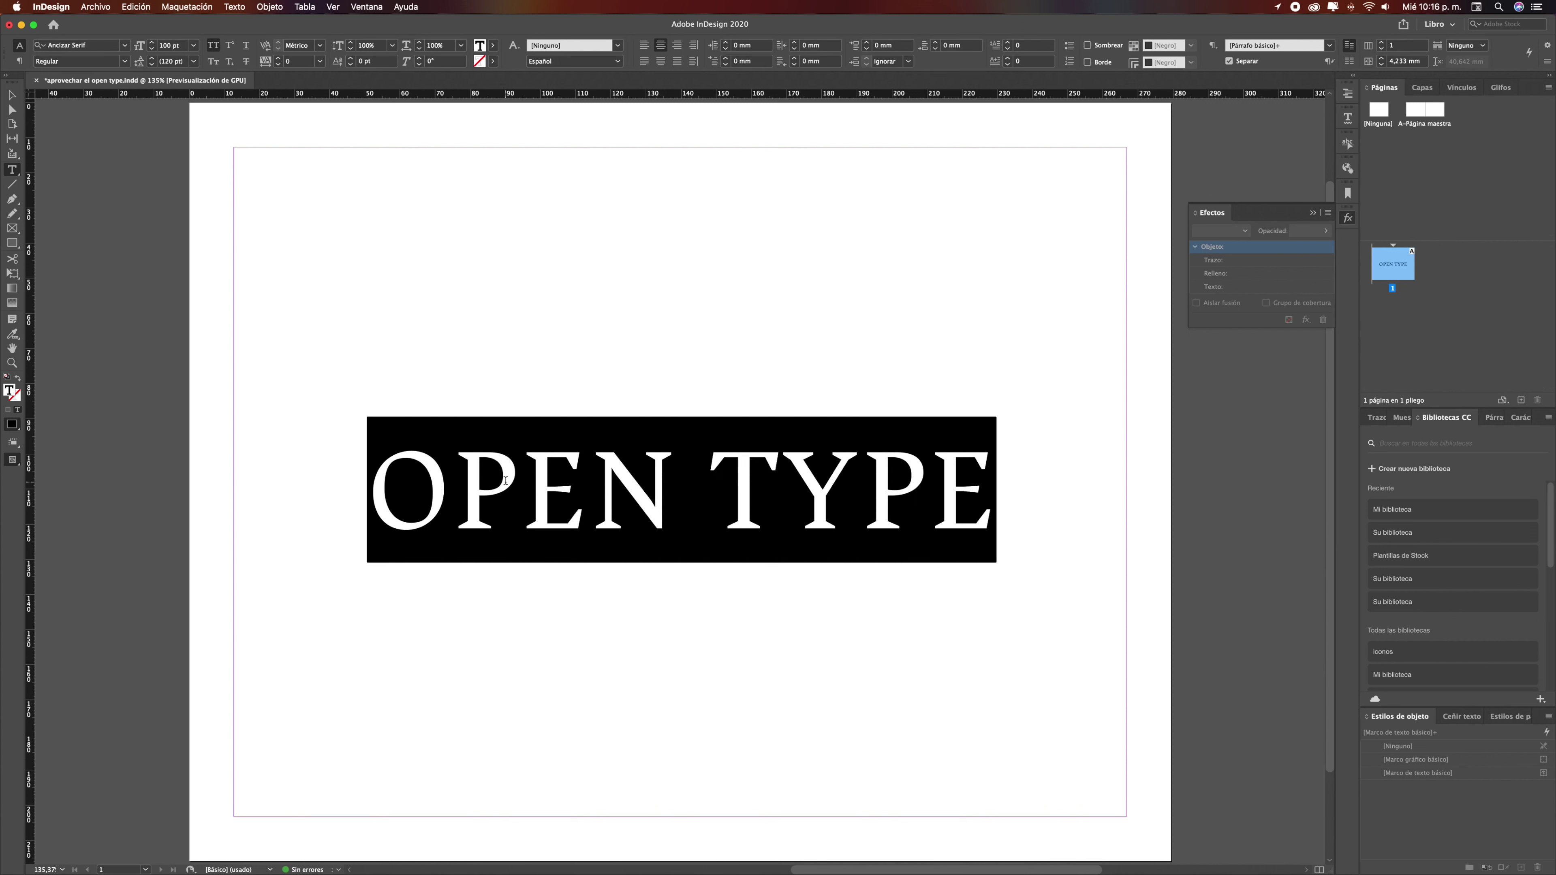
Replace the capitals with the lowercase text "open type" and turn All Caps off
{"action": "type", "text": "OPE"}
{"action": "key", "text": "BackSpace"}
{"action": "key", "text": "BackSpace"}
{"action": "key", "text": "BackSpace"}
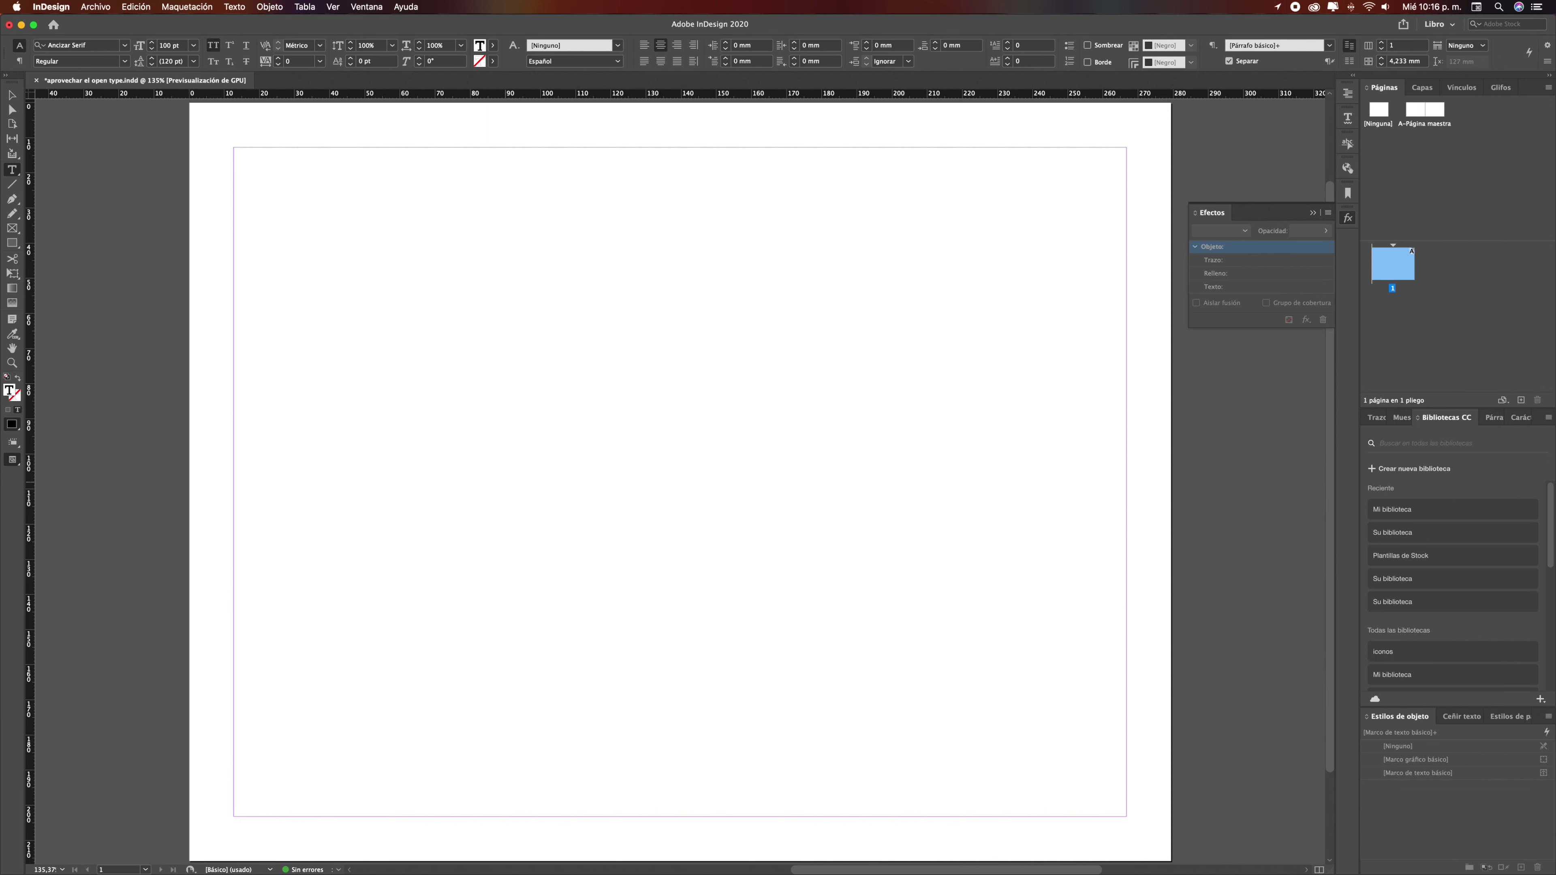
{"action": "left_click", "coordinate": [214, 46]}
{"action": "type", "text": "open type"}
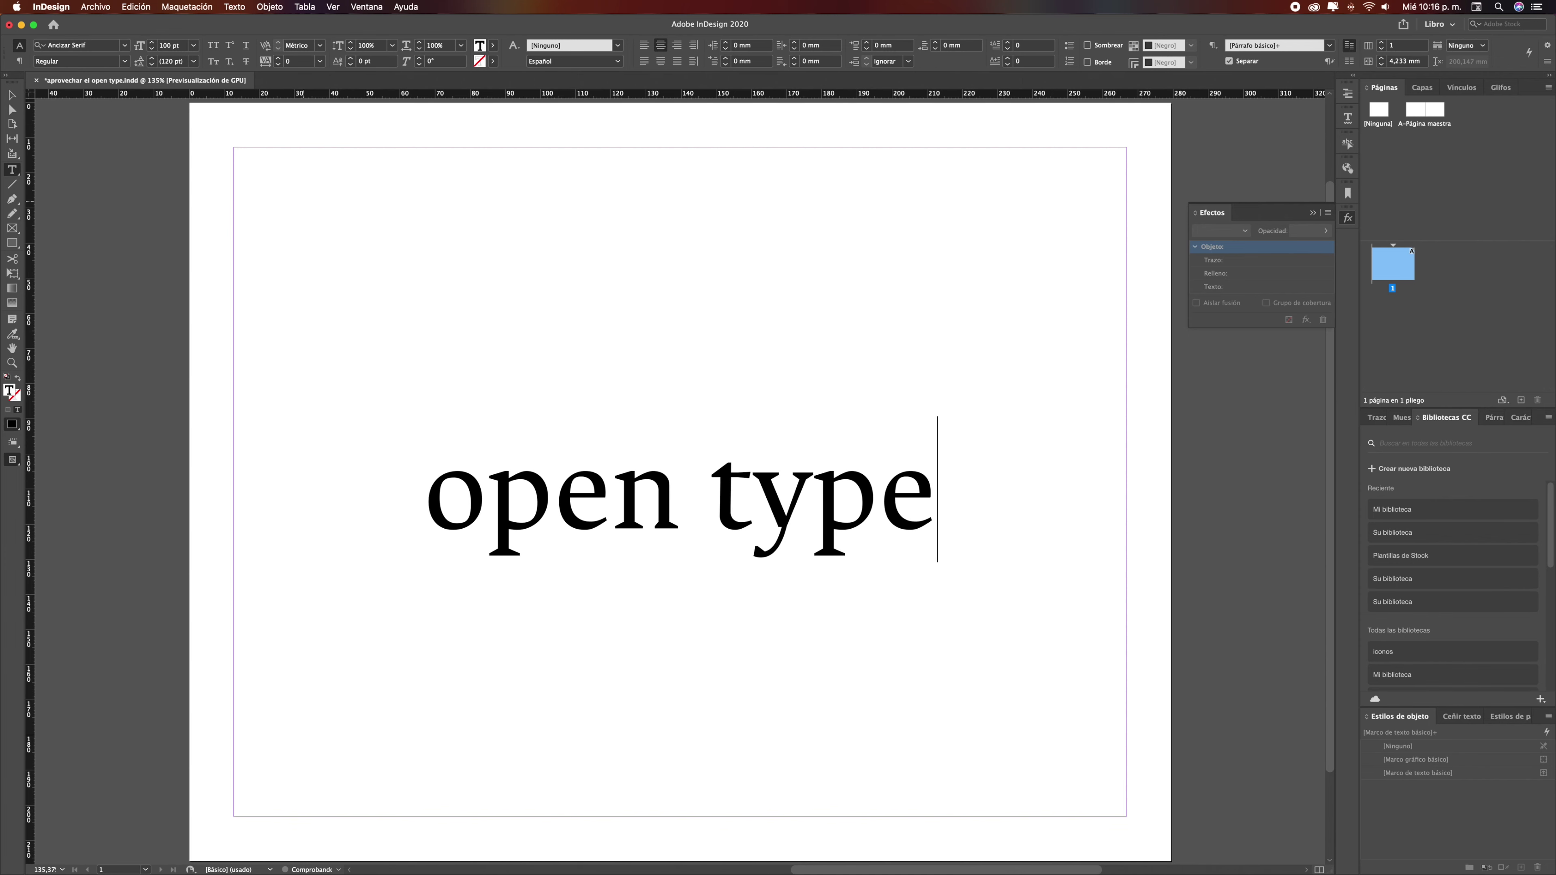
Select the whole "open type" line, try All Caps and Small Caps on it, and leave Small Caps applied
{"action": "key", "text": "Home"}
{"action": "key", "text": "super+shift+Right"}
{"action": "key", "text": "super+shift+Right"}
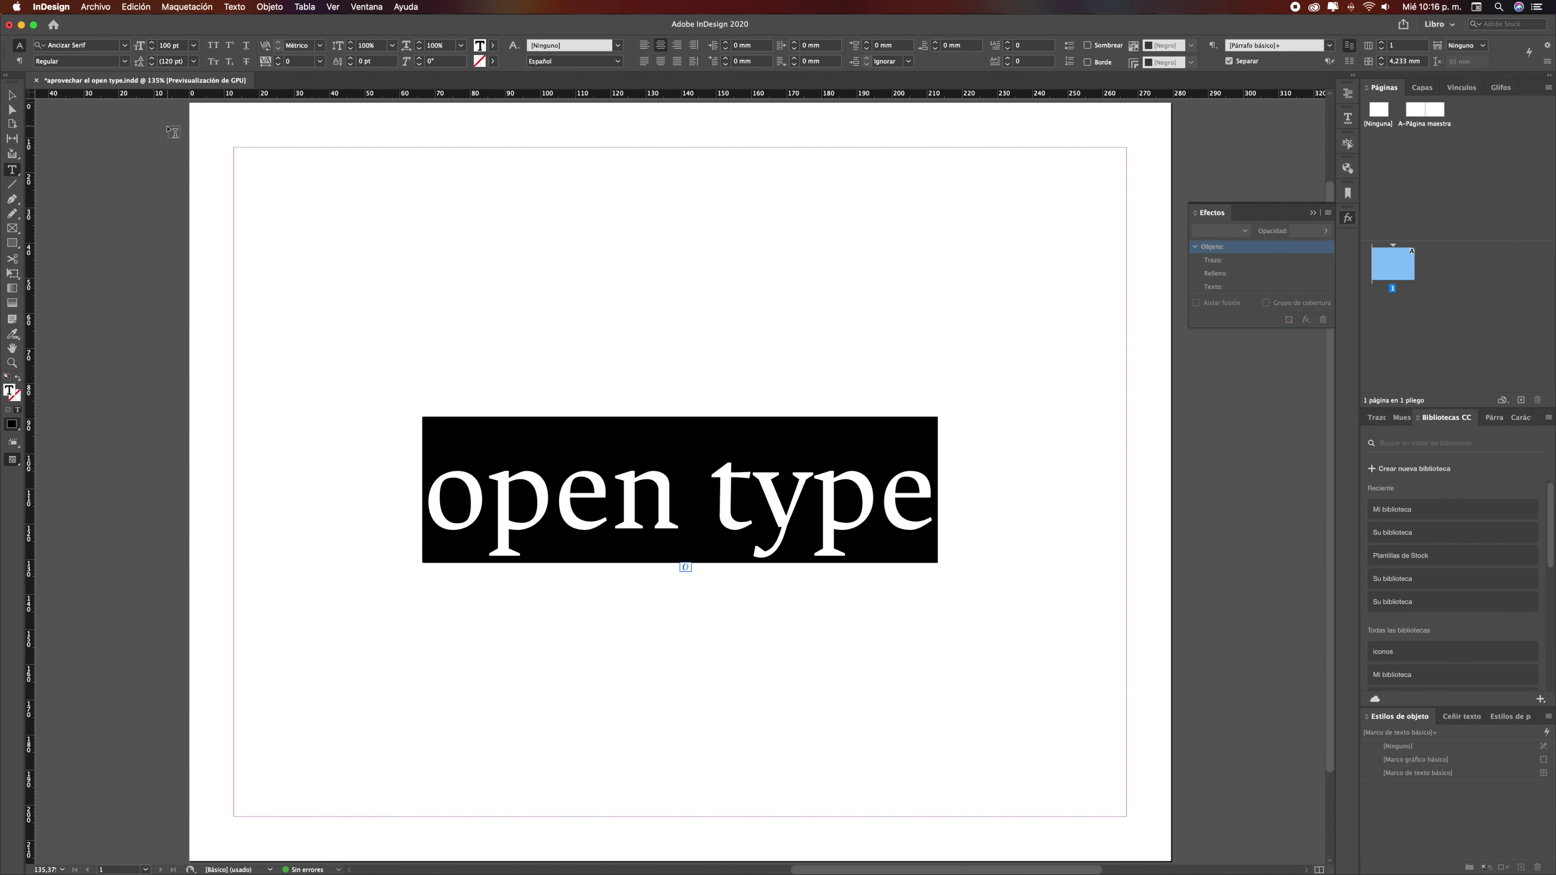
{"action": "left_click", "coordinate": [211, 47]}
{"action": "left_click", "coordinate": [213, 62]}
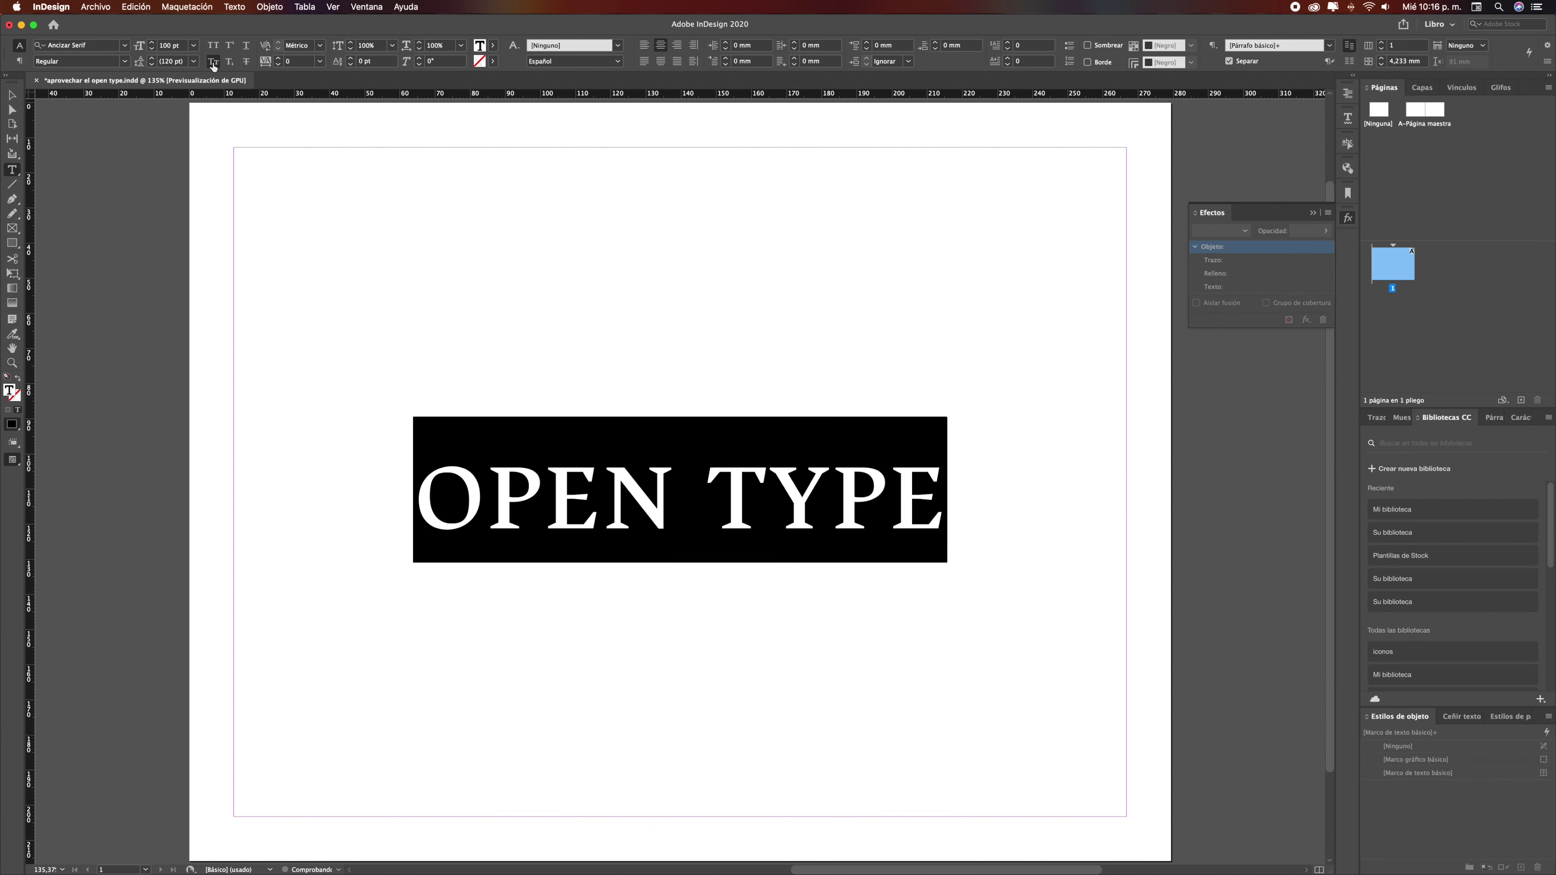
{"action": "left_click", "coordinate": [213, 63]}
{"action": "left_click", "coordinate": [213, 62]}
{"action": "left_click", "coordinate": [213, 62]}
{"action": "left_click", "coordinate": [213, 62]}
{"action": "left_click", "coordinate": [214, 46]}
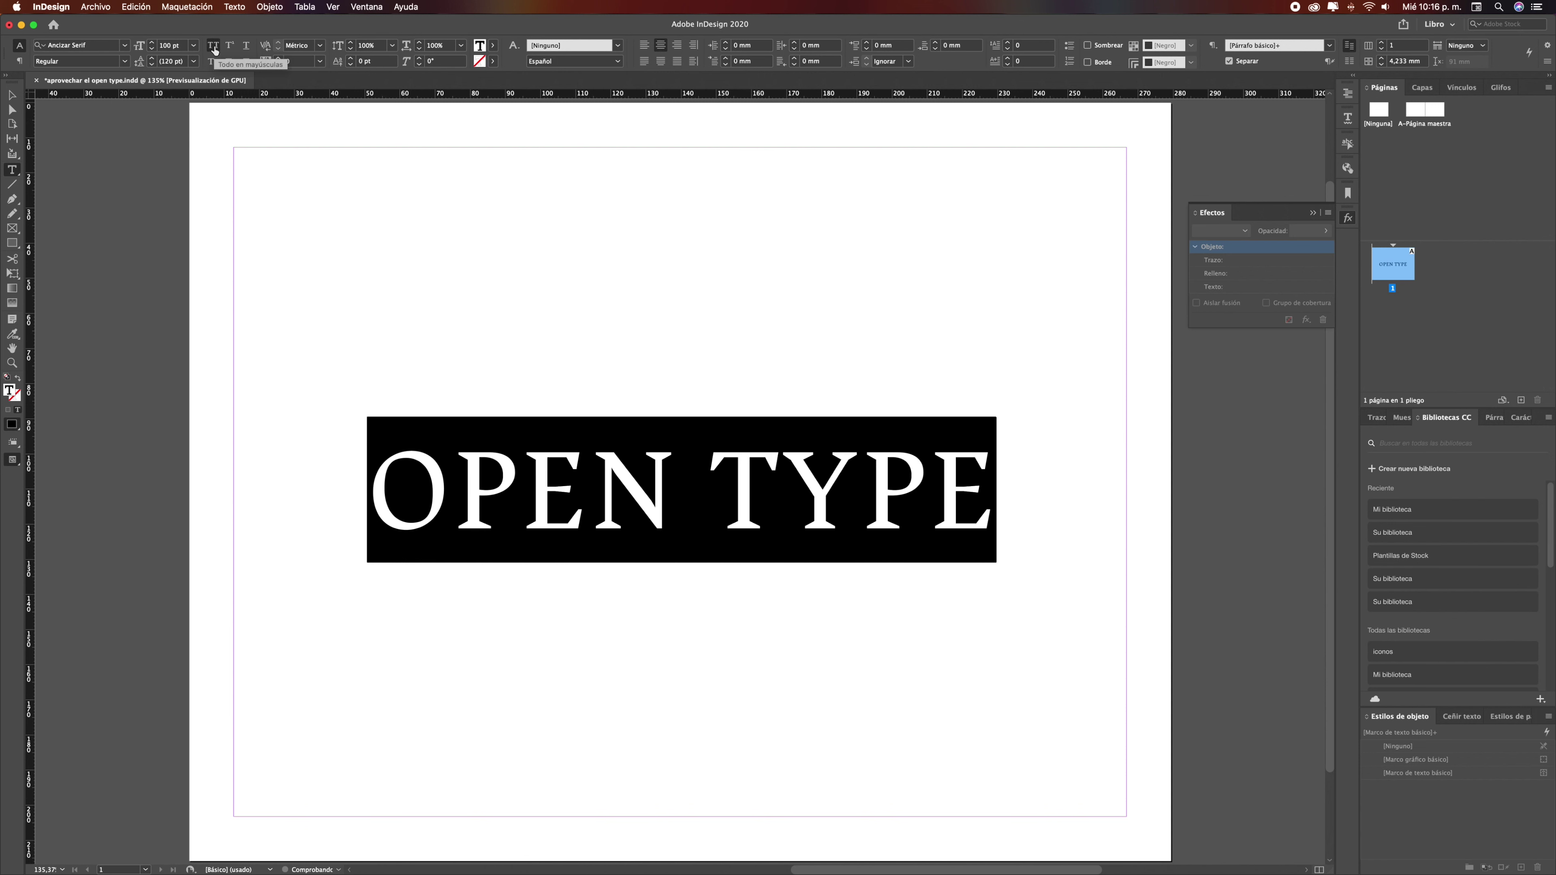
{"action": "left_click", "coordinate": [213, 62]}
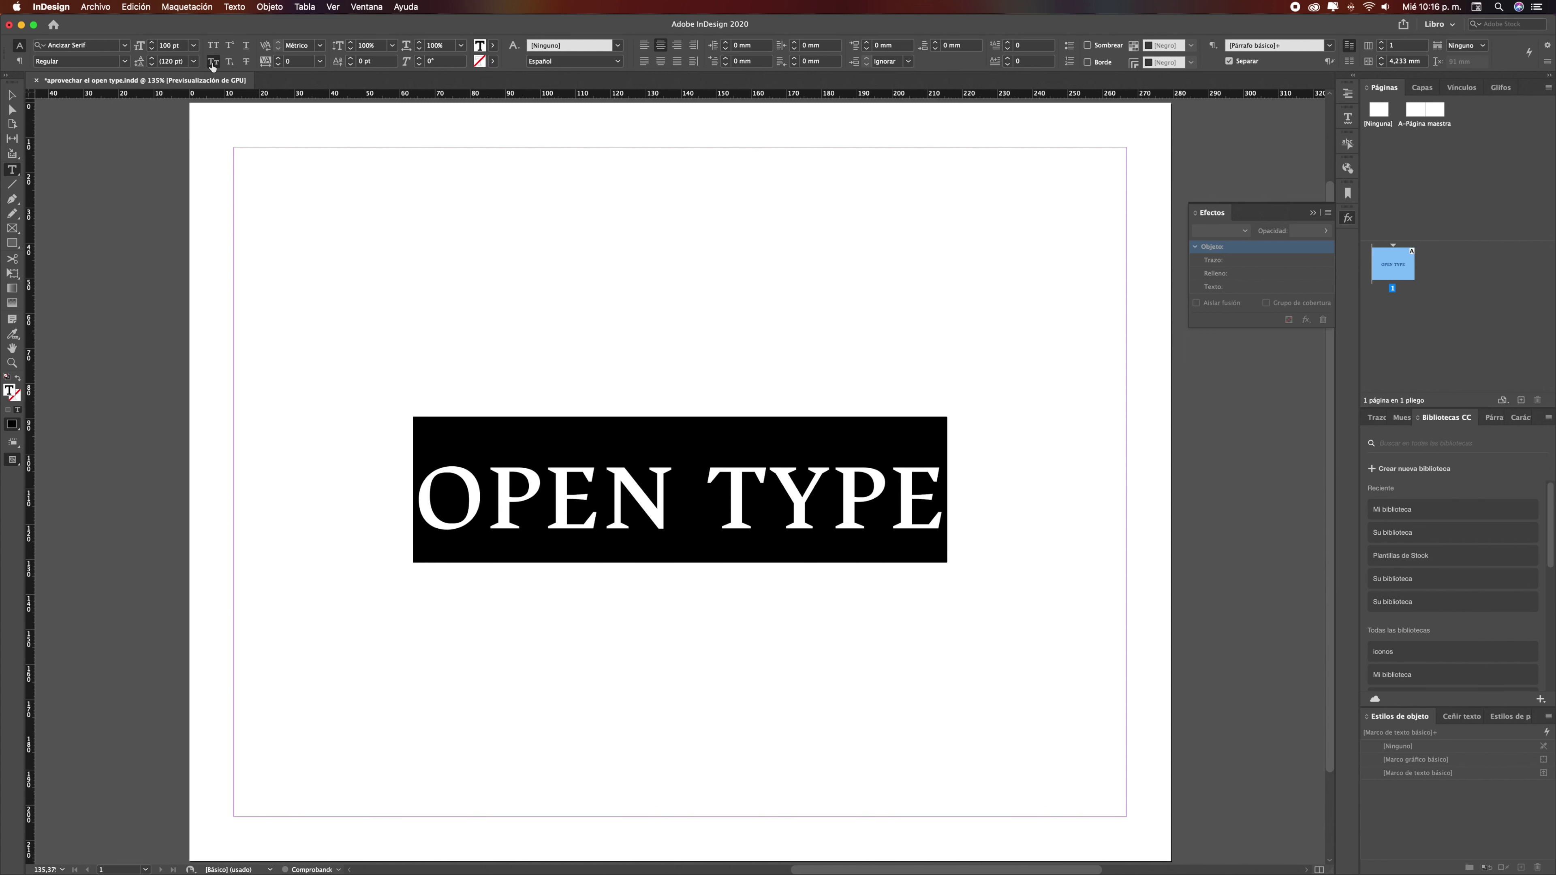
Switch the selected text between normal lowercase, All Caps and Small Caps for comparison, ending with Small Caps
{"action": "left_click", "coordinate": [213, 62]}
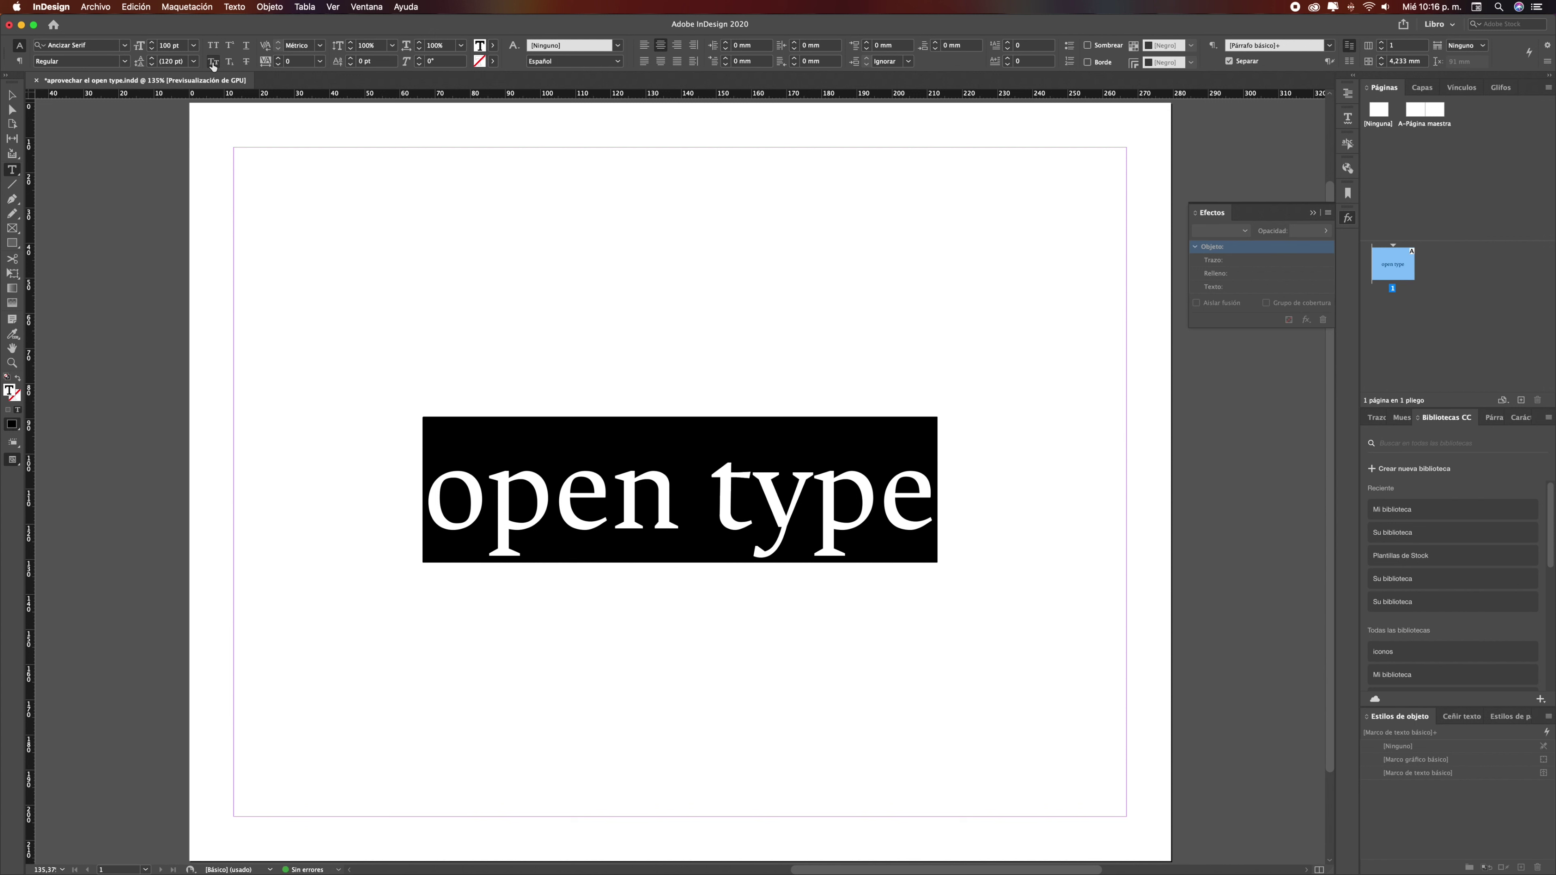
{"action": "left_click", "coordinate": [213, 63]}
{"action": "left_click", "coordinate": [212, 63]}
{"action": "left_click", "coordinate": [213, 47]}
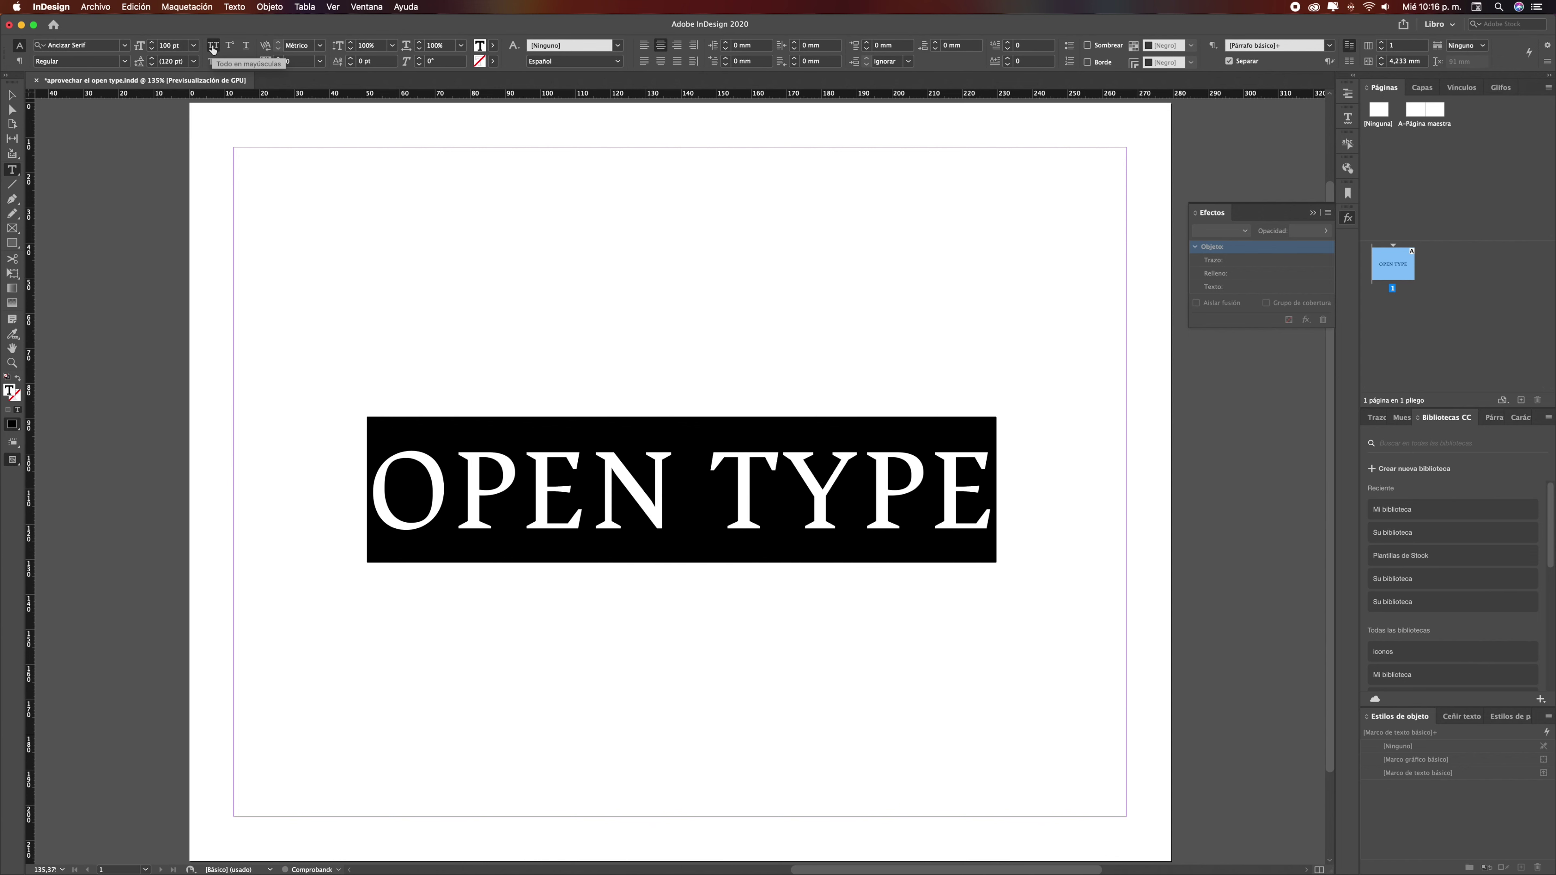
{"action": "left_click", "coordinate": [212, 47]}
{"action": "left_click", "coordinate": [213, 47]}
{"action": "left_click", "coordinate": [213, 63]}
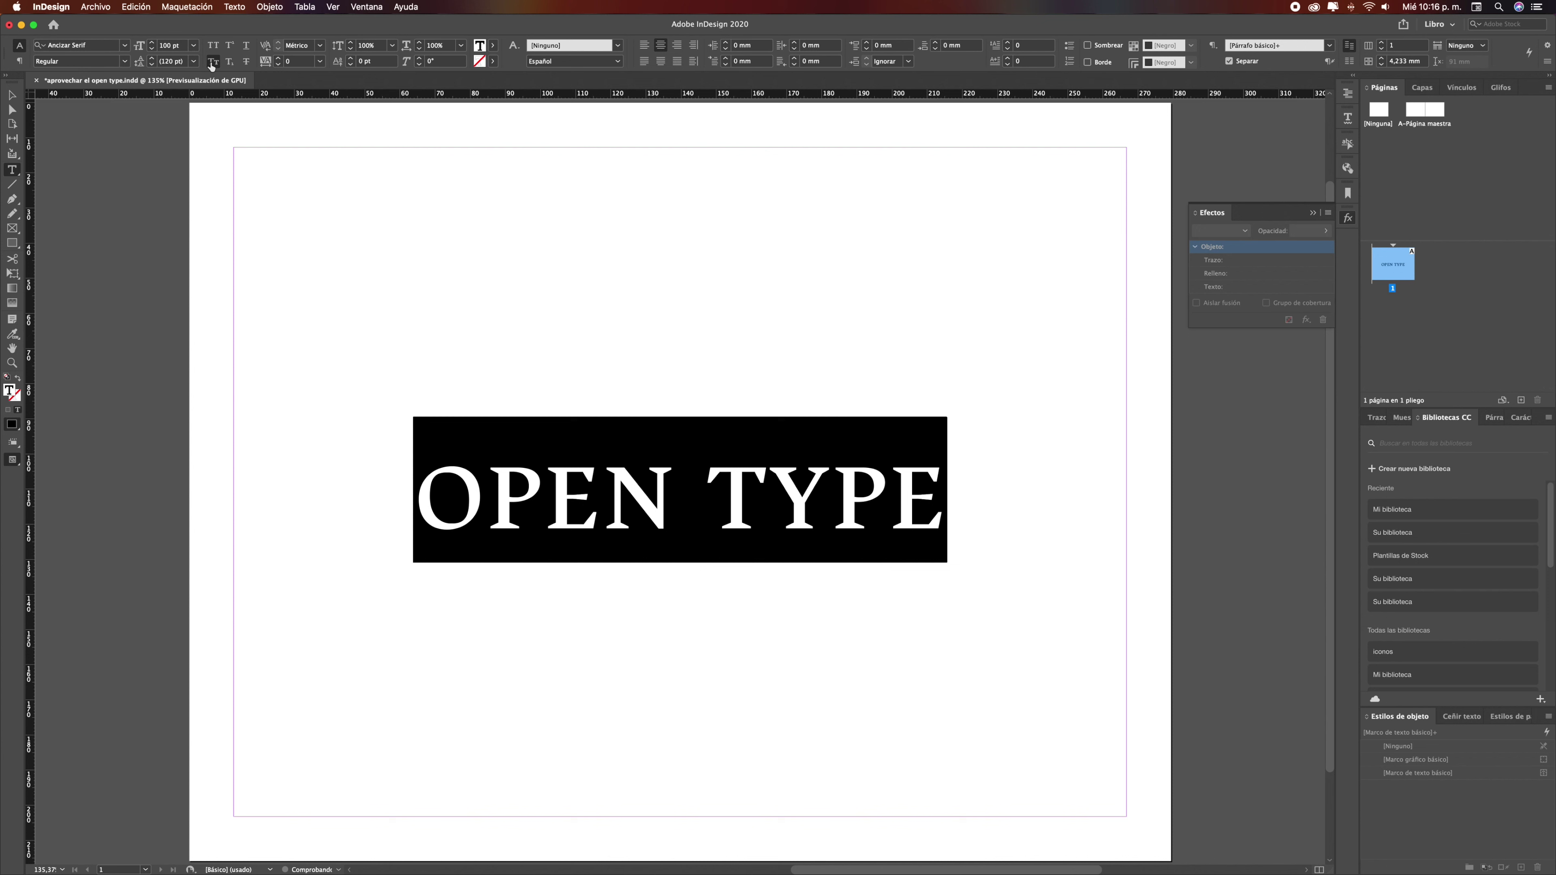
{"action": "left_click", "coordinate": [211, 63]}
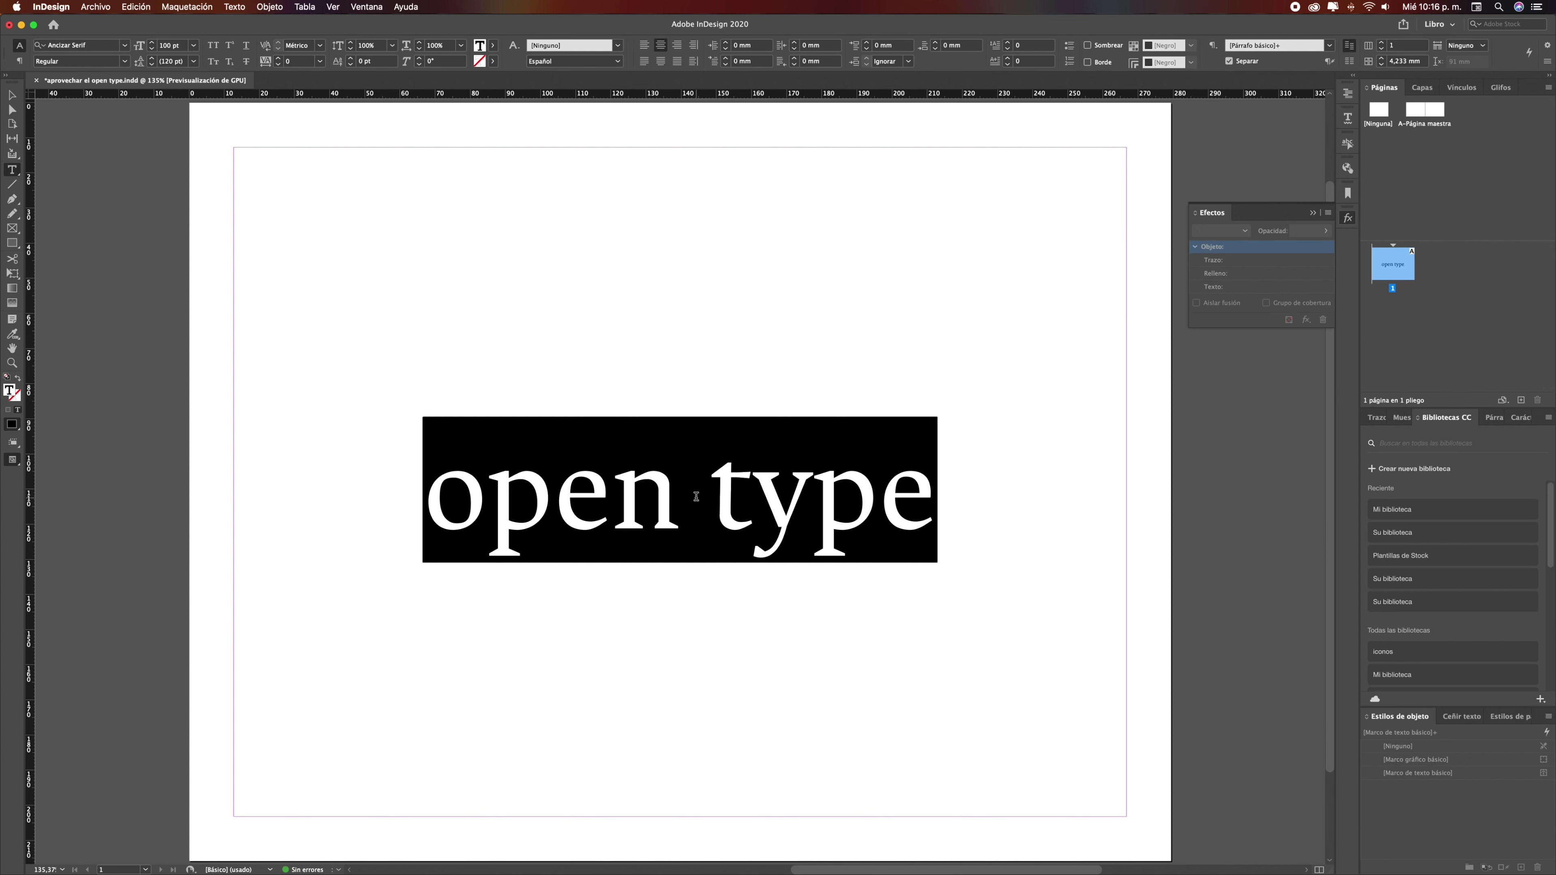
{"action": "left_click", "coordinate": [213, 61]}
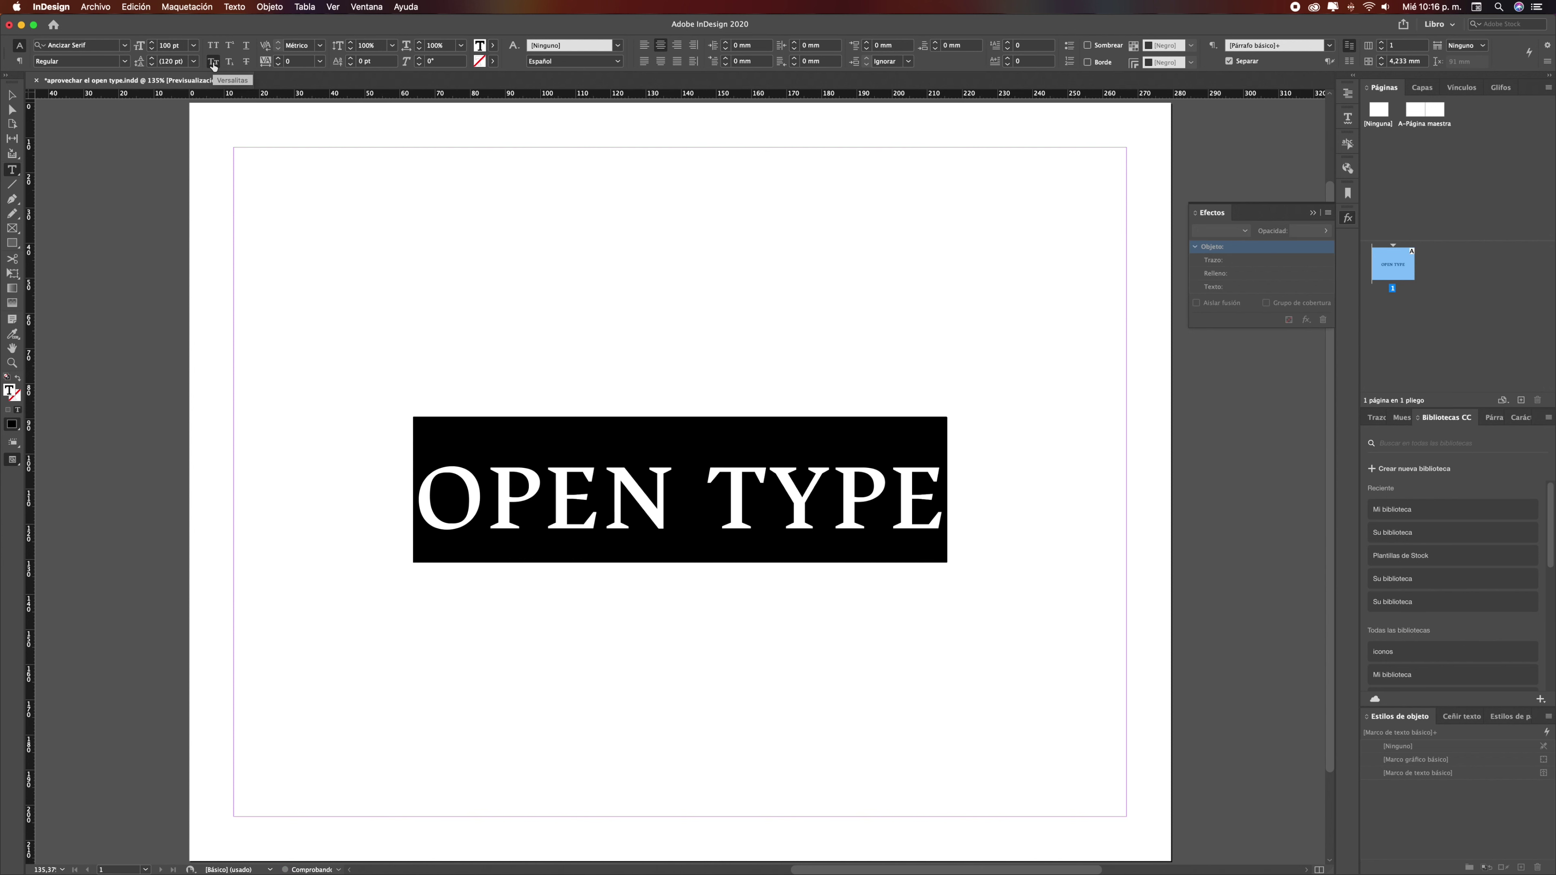
Duplicate the small-caps line onto a new line directly below it
{"action": "left_click", "coordinate": [656, 535]}
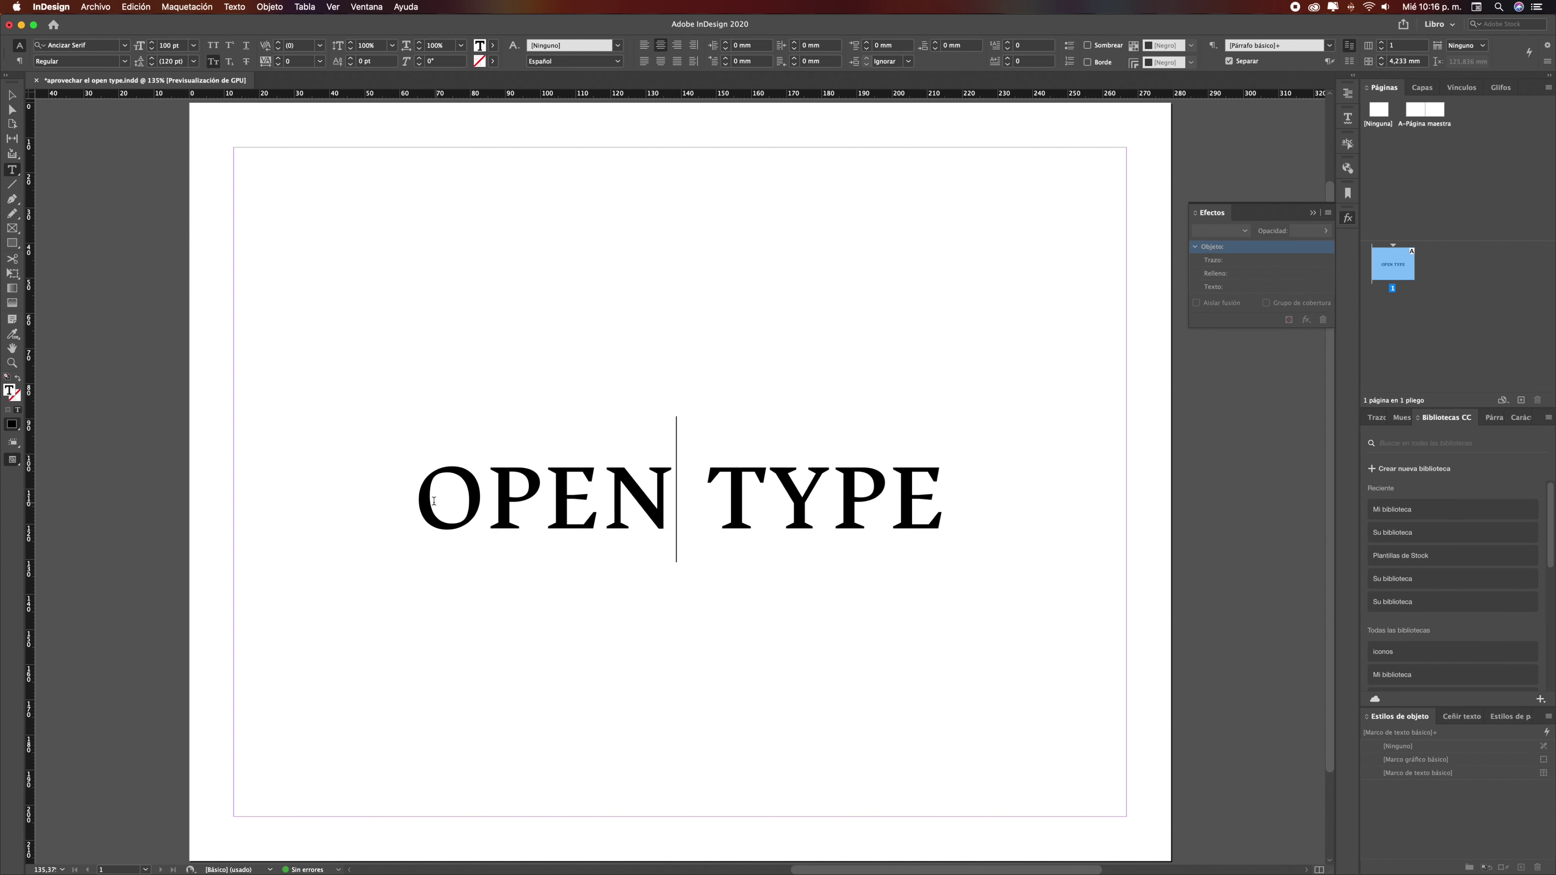
{"action": "left_click_drag", "start_coordinate": [440, 498], "coordinate": [982, 503]}
{"action": "key", "text": "super+c"}
{"action": "left_click", "coordinate": [981, 503]}
{"action": "key", "text": "Return"}
{"action": "key", "text": "super+v"}
Apply All Caps to the second line, leaving the first line in Small Caps
{"action": "triple_click", "coordinate": [710, 559]}
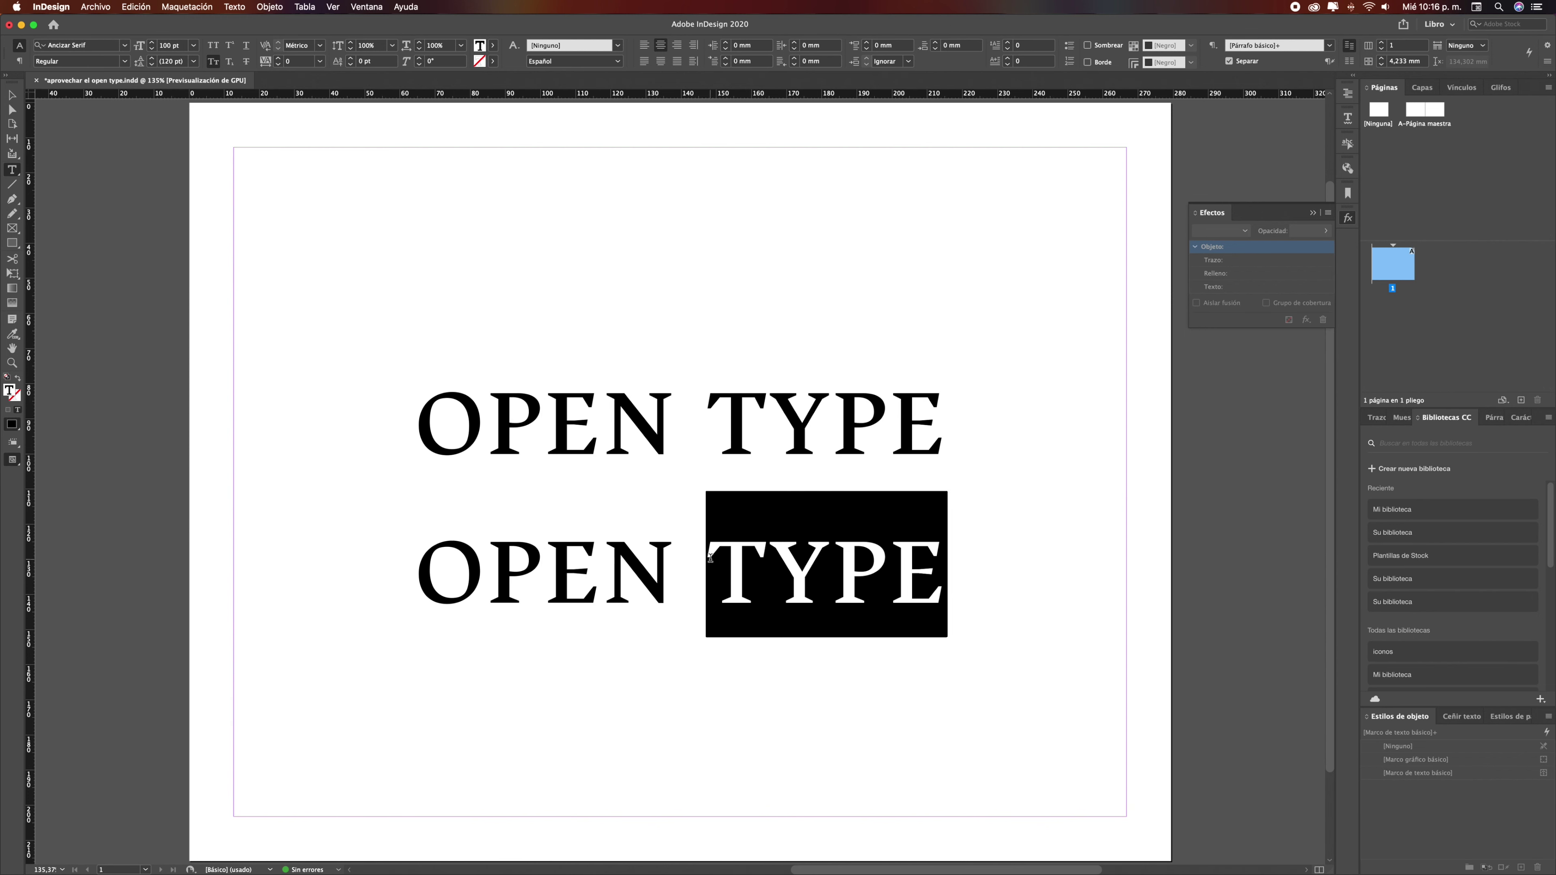
{"action": "left_click", "coordinate": [211, 49]}
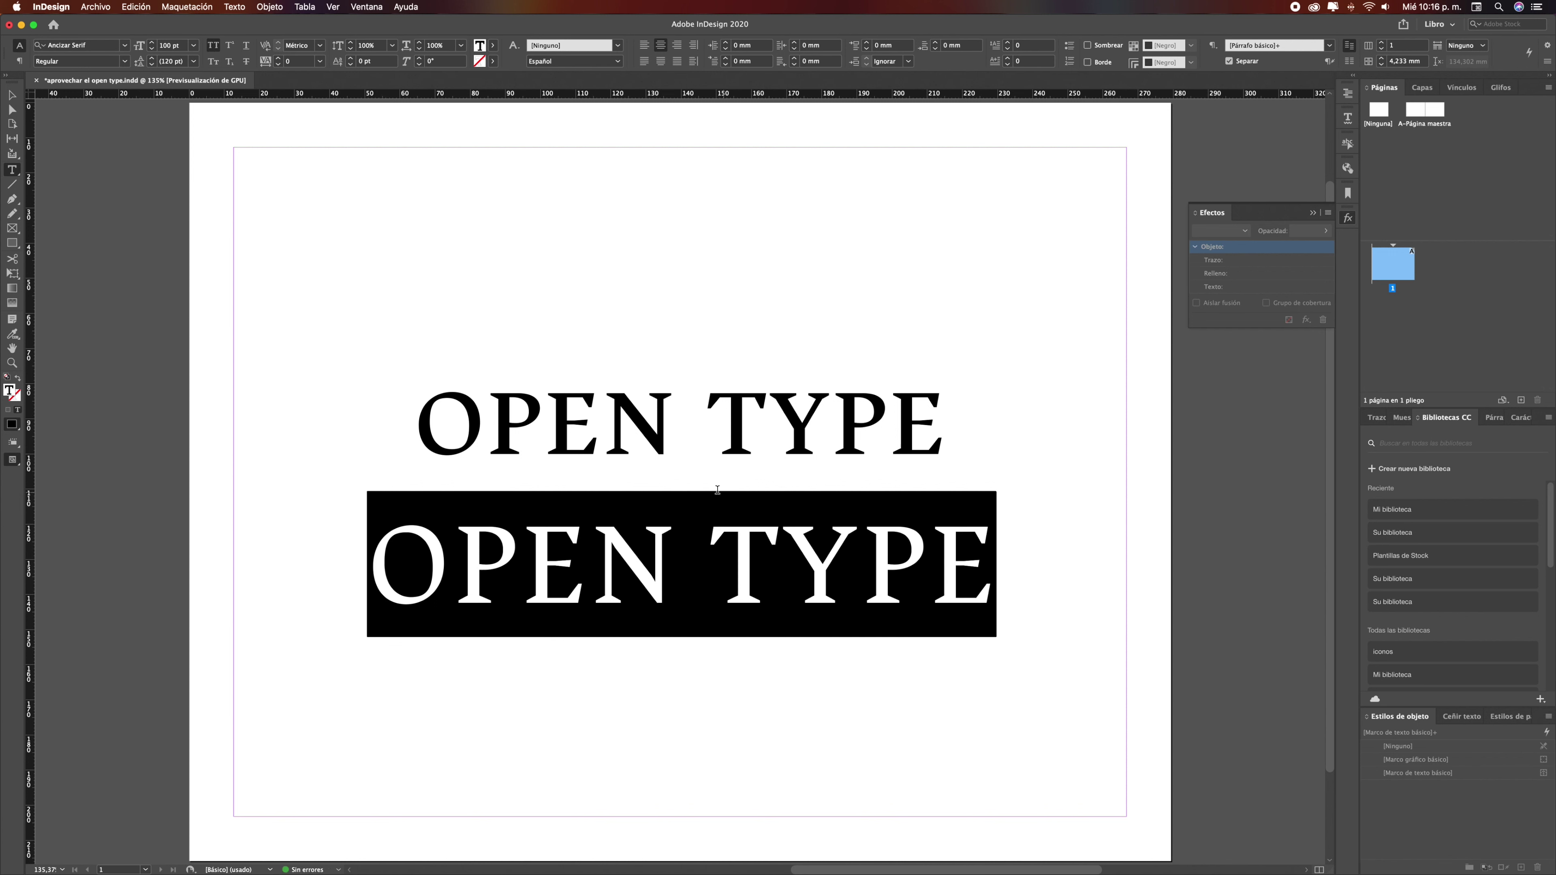
{"action": "left_click", "coordinate": [640, 466]}
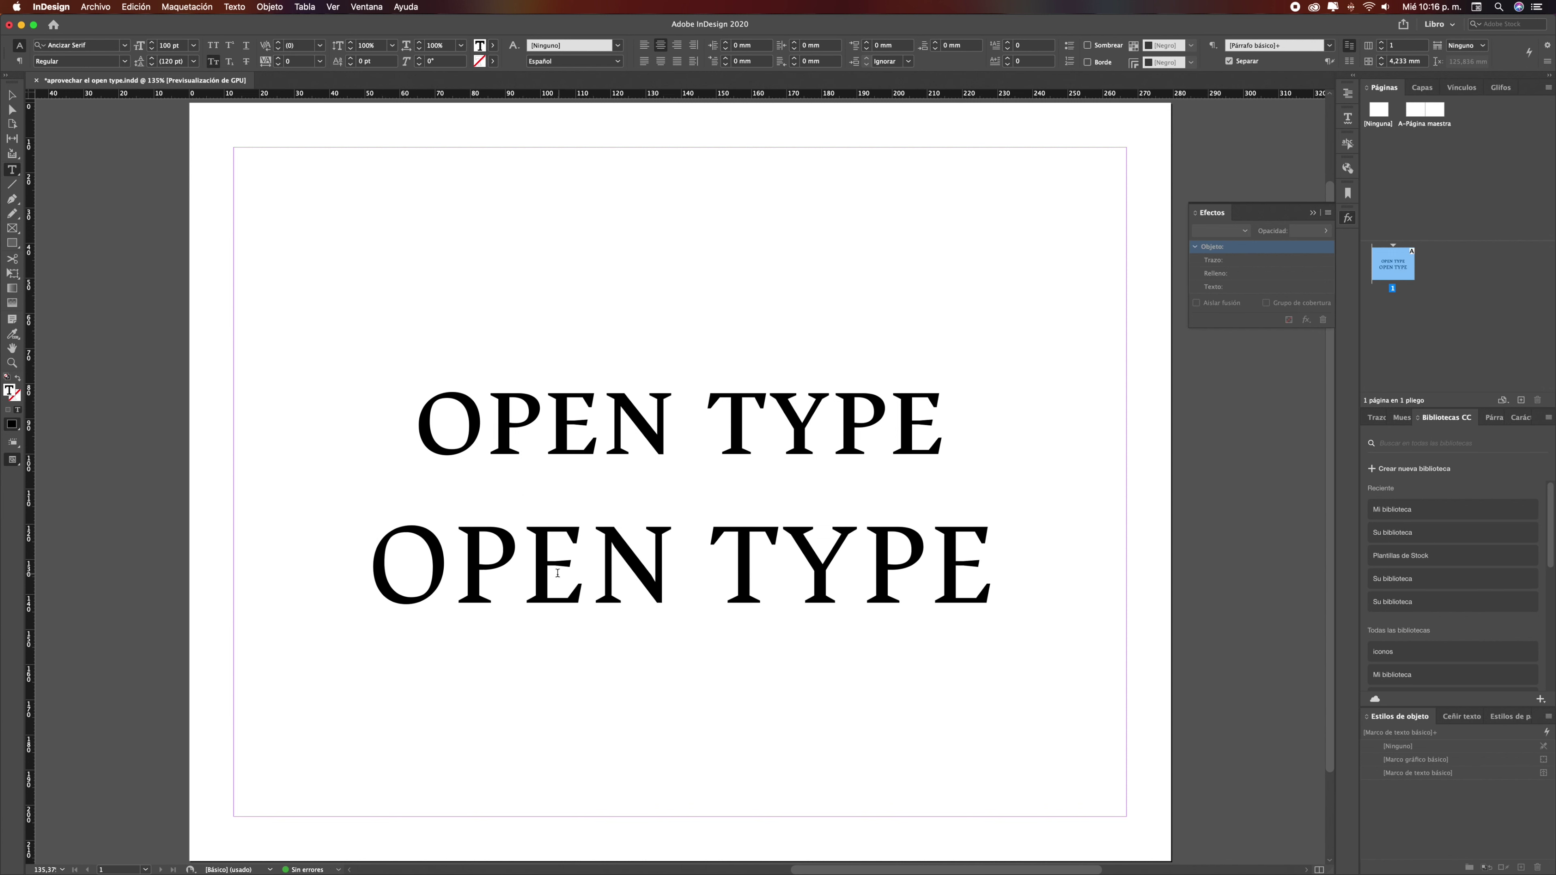
Duplicate the all-caps line onto a new third line
{"action": "left_click_drag", "start_coordinate": [368, 567], "coordinate": [1000, 640]}
{"action": "key", "text": "super+c"}
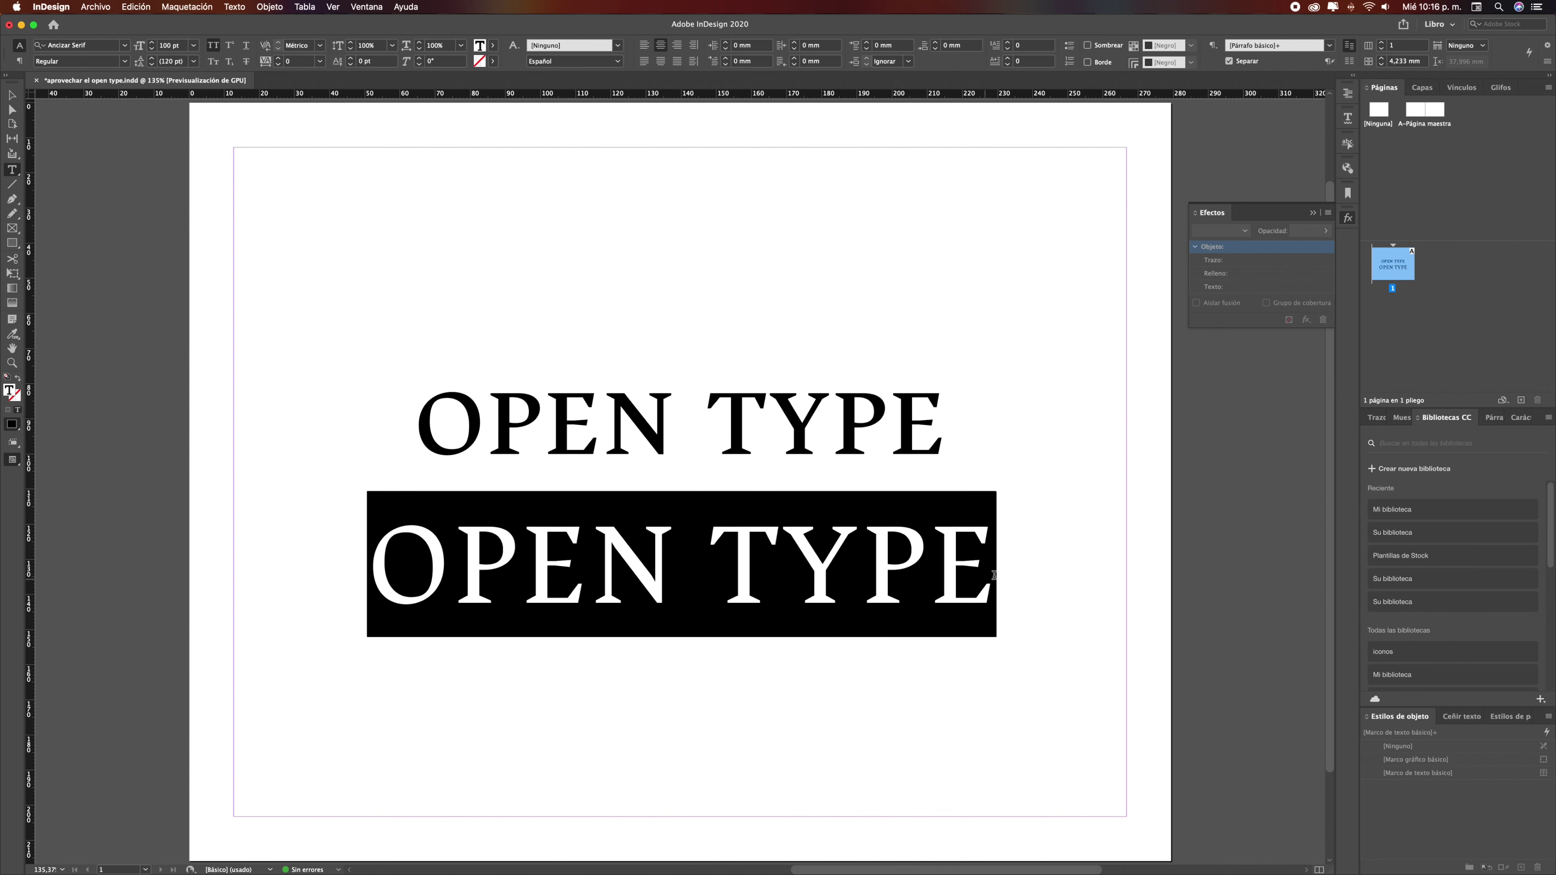
{"action": "left_click", "coordinate": [994, 574]}
{"action": "key", "text": "Return"}
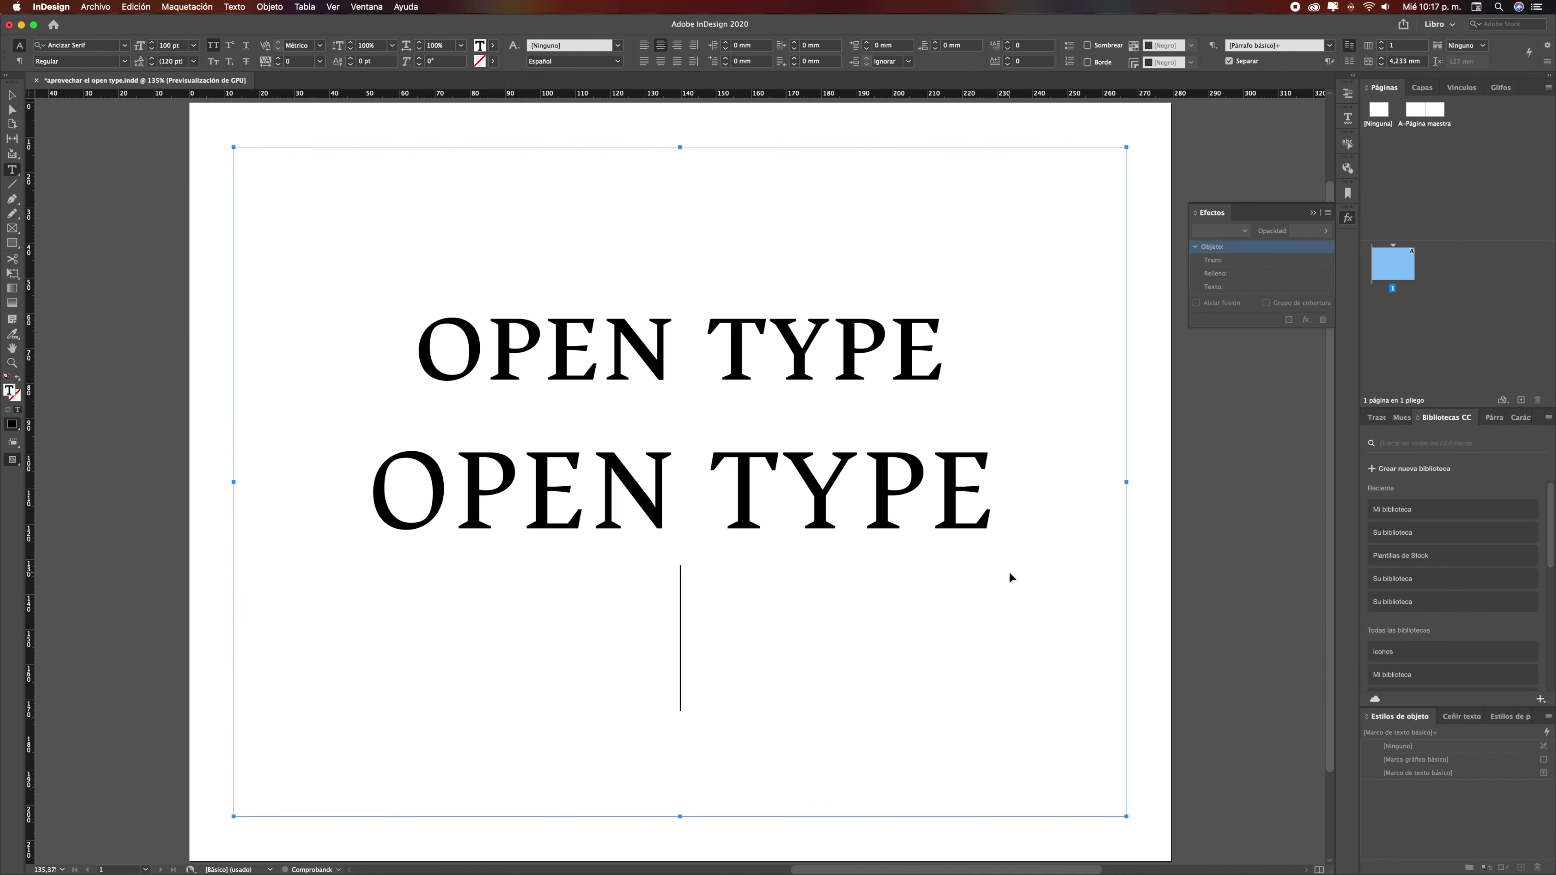
{"action": "key", "text": "super+v"}
Reduce the font size of the third line to 81 pt
{"action": "triple_click", "coordinate": [676, 640]}
{"action": "key", "text": "super+c"}
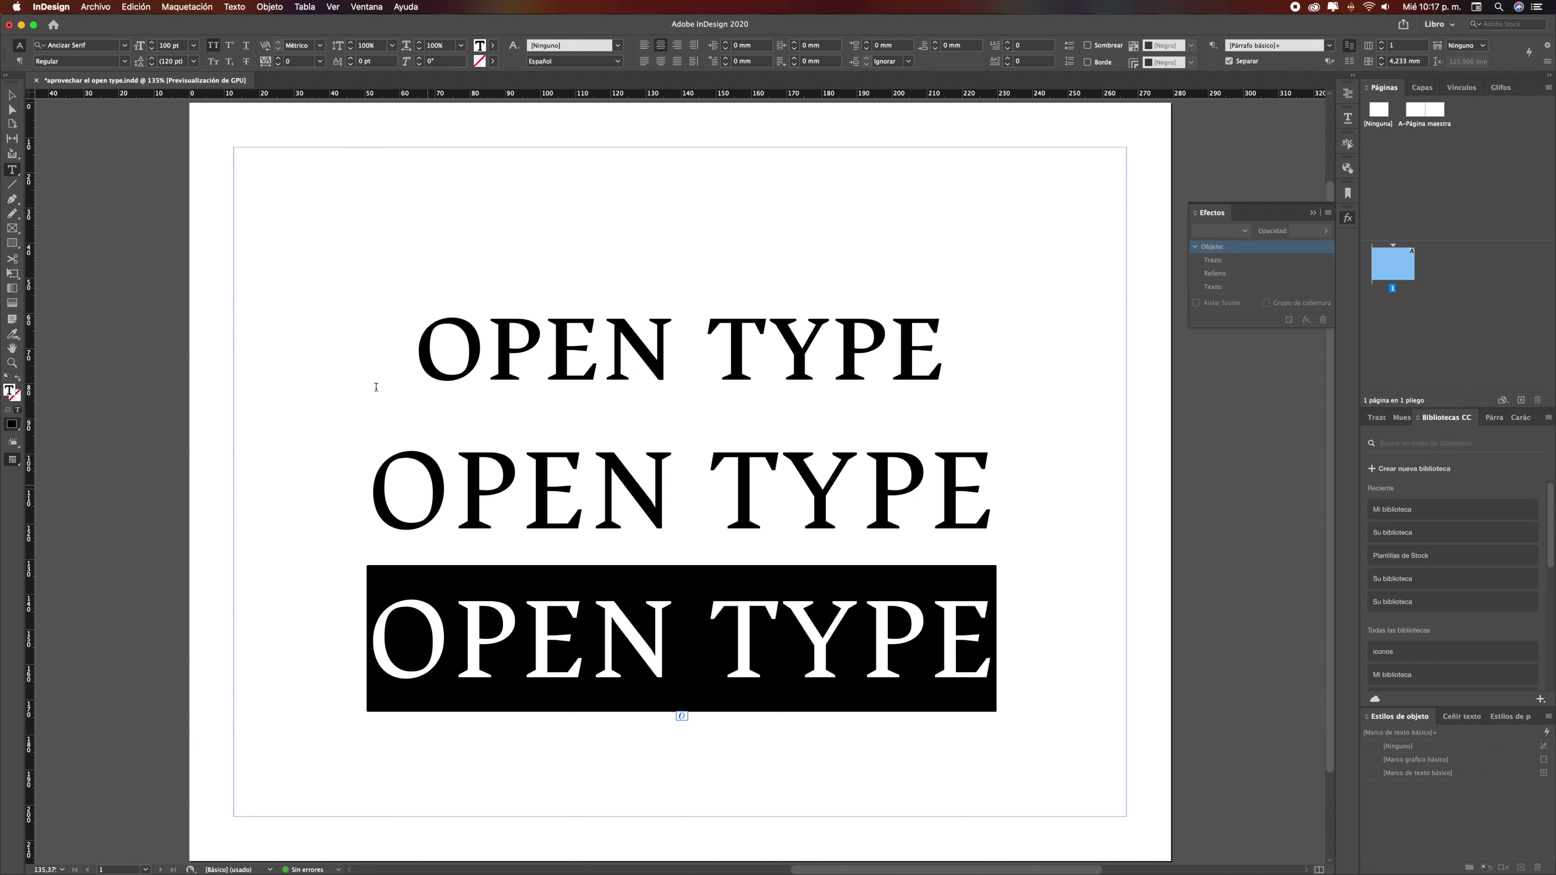
{"action": "left_click", "coordinate": [151, 52], "text": "shift"}
{"action": "left_click", "coordinate": [151, 52]}
{"action": "left_click", "coordinate": [151, 51]}
{"action": "left_click", "coordinate": [151, 52]}
{"action": "left_click", "coordinate": [151, 51]}
{"action": "left_click", "coordinate": [151, 51]}
Move the 81 pt all-caps line between the small-caps line and the full-size all-caps line
{"action": "key", "text": "BackSpace"}
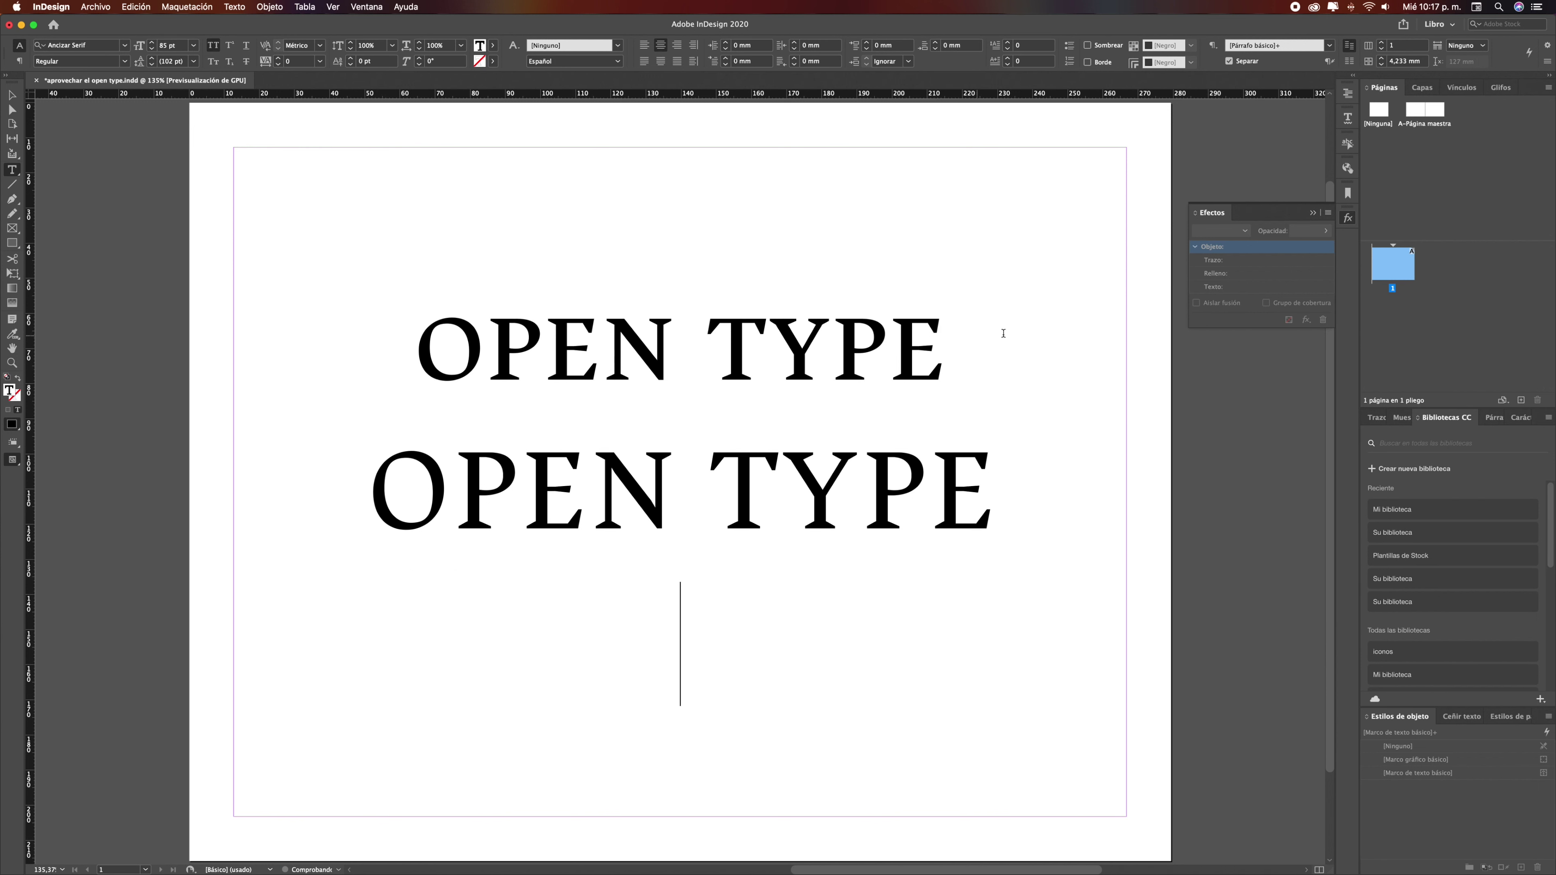
{"action": "left_click", "coordinate": [945, 351]}
{"action": "key", "text": "Return"}
{"action": "key", "text": "super+v"}
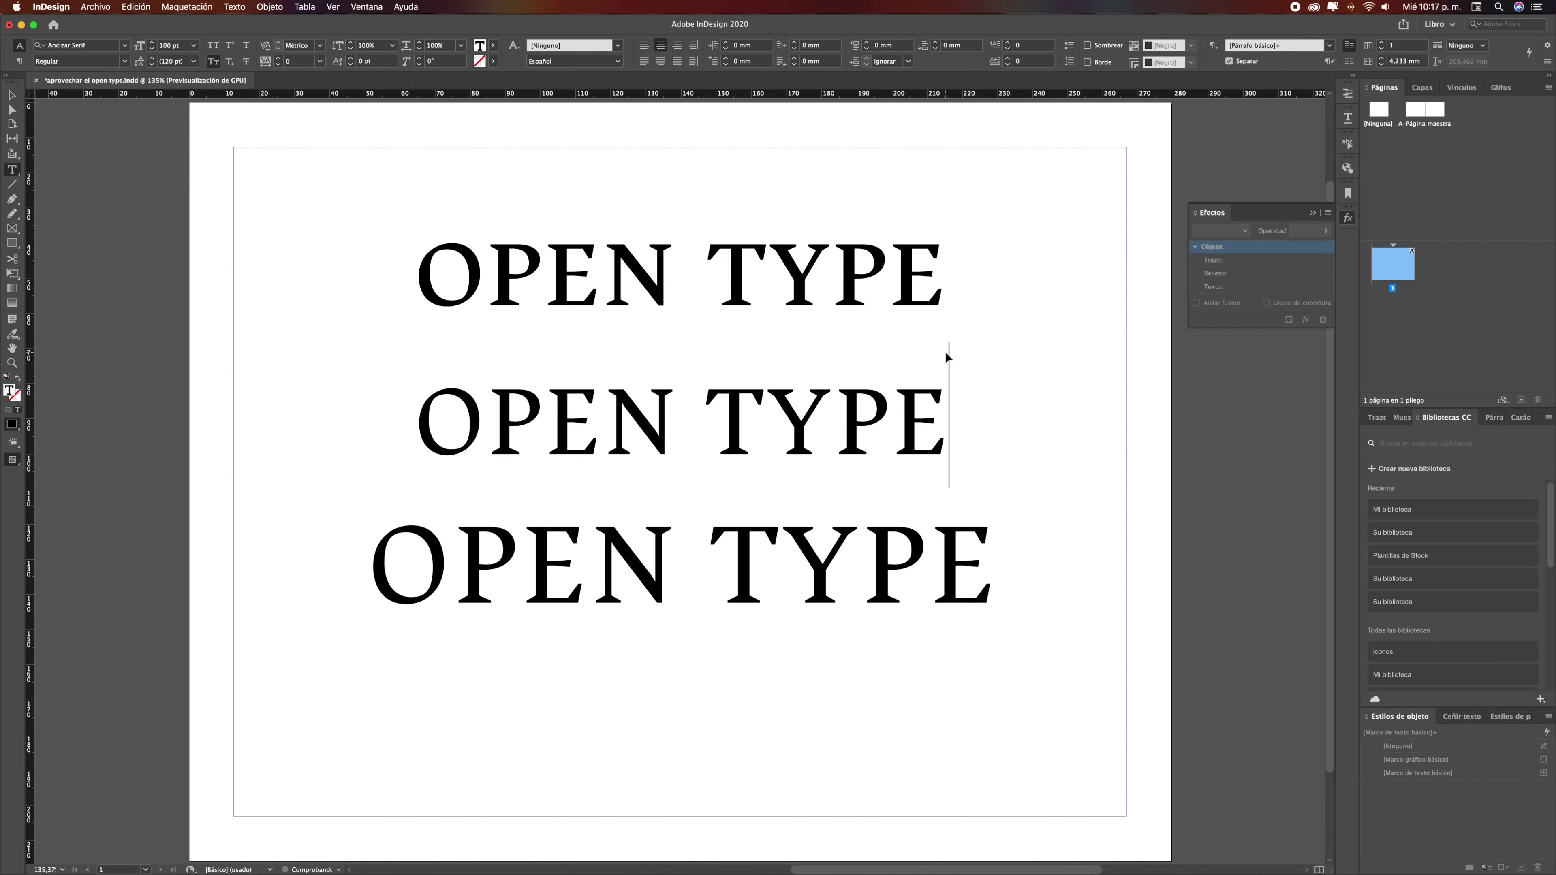
Compare the true small-caps line with the reduced all-caps line below it by highlighting each in turn
{"action": "scroll", "coordinate": [611, 393], "scroll_direction": "up", "scroll_amount": 3}
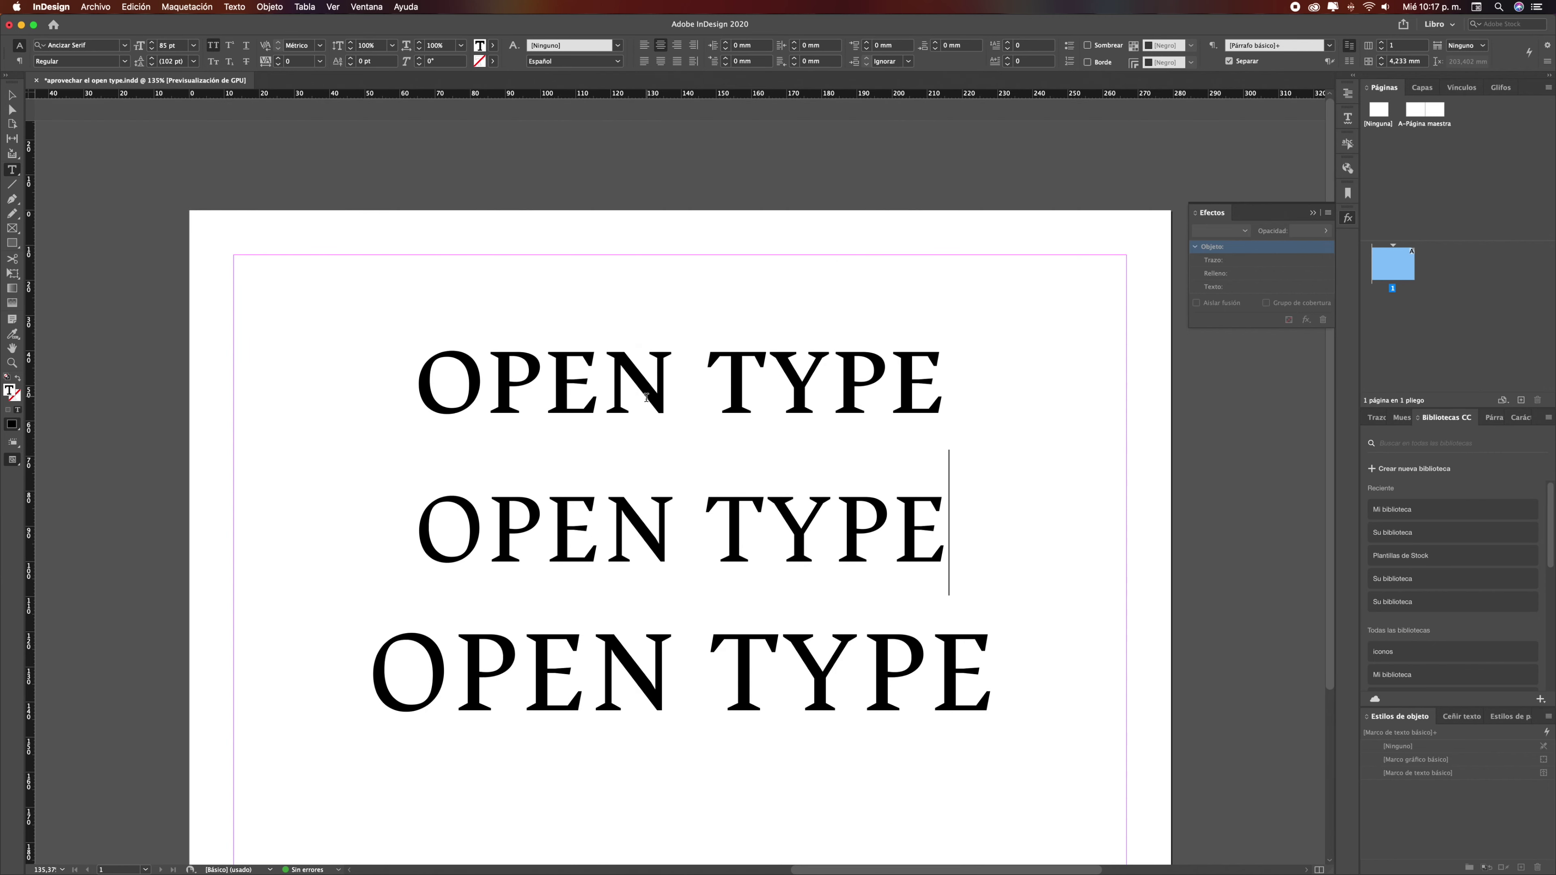
{"action": "left_click_drag", "start_coordinate": [421, 387], "coordinate": [958, 387]}
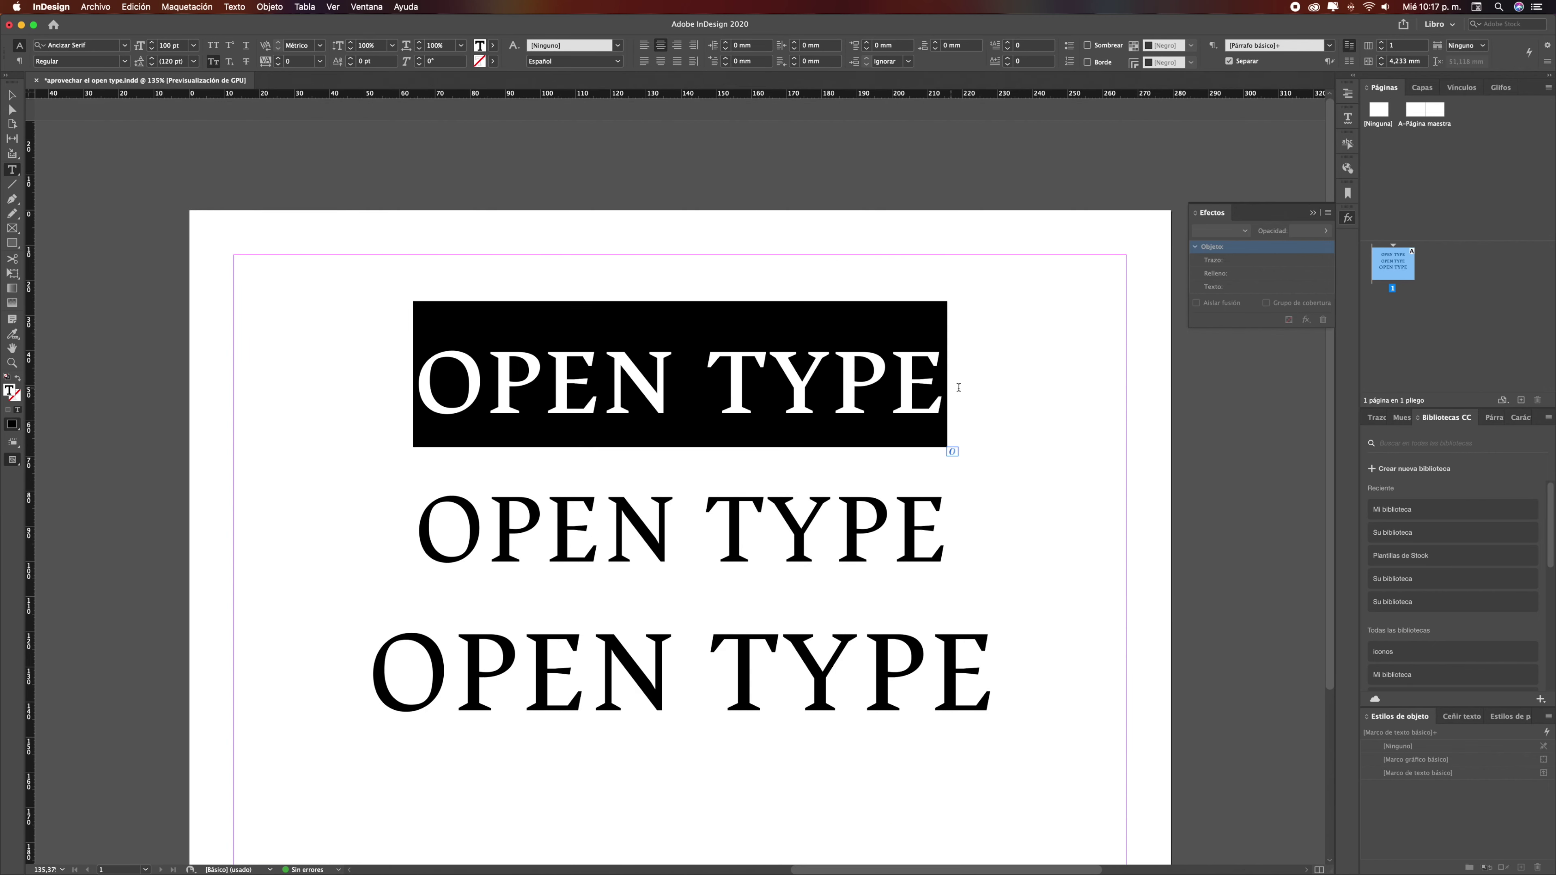
{"action": "left_click", "coordinate": [507, 417]}
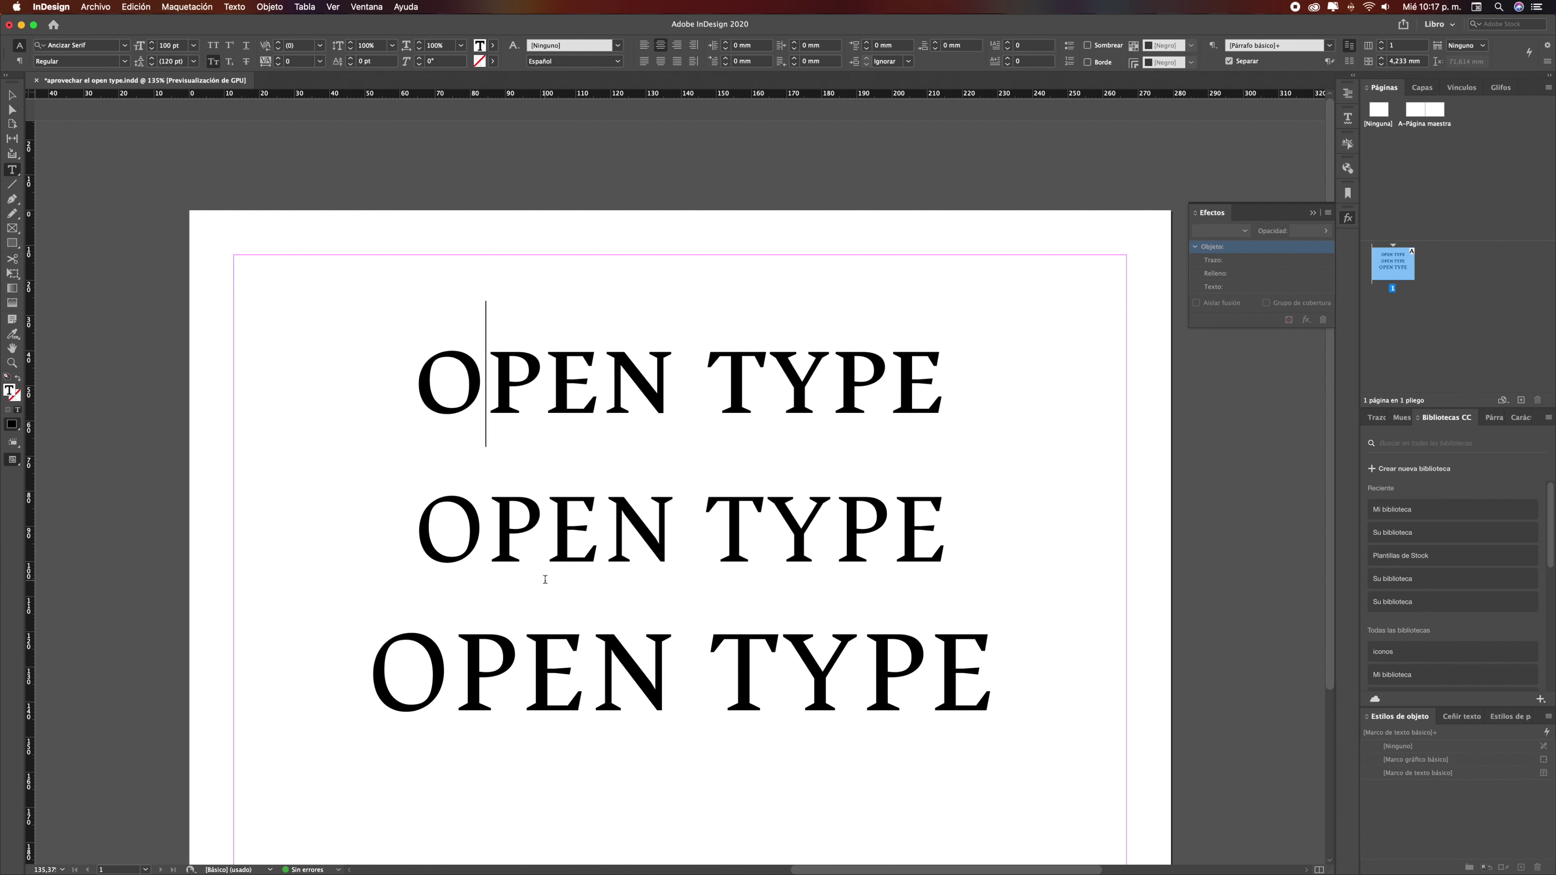
{"action": "left_click", "coordinate": [421, 404]}
{"action": "left_click_drag", "start_coordinate": [421, 404], "coordinate": [955, 406]}
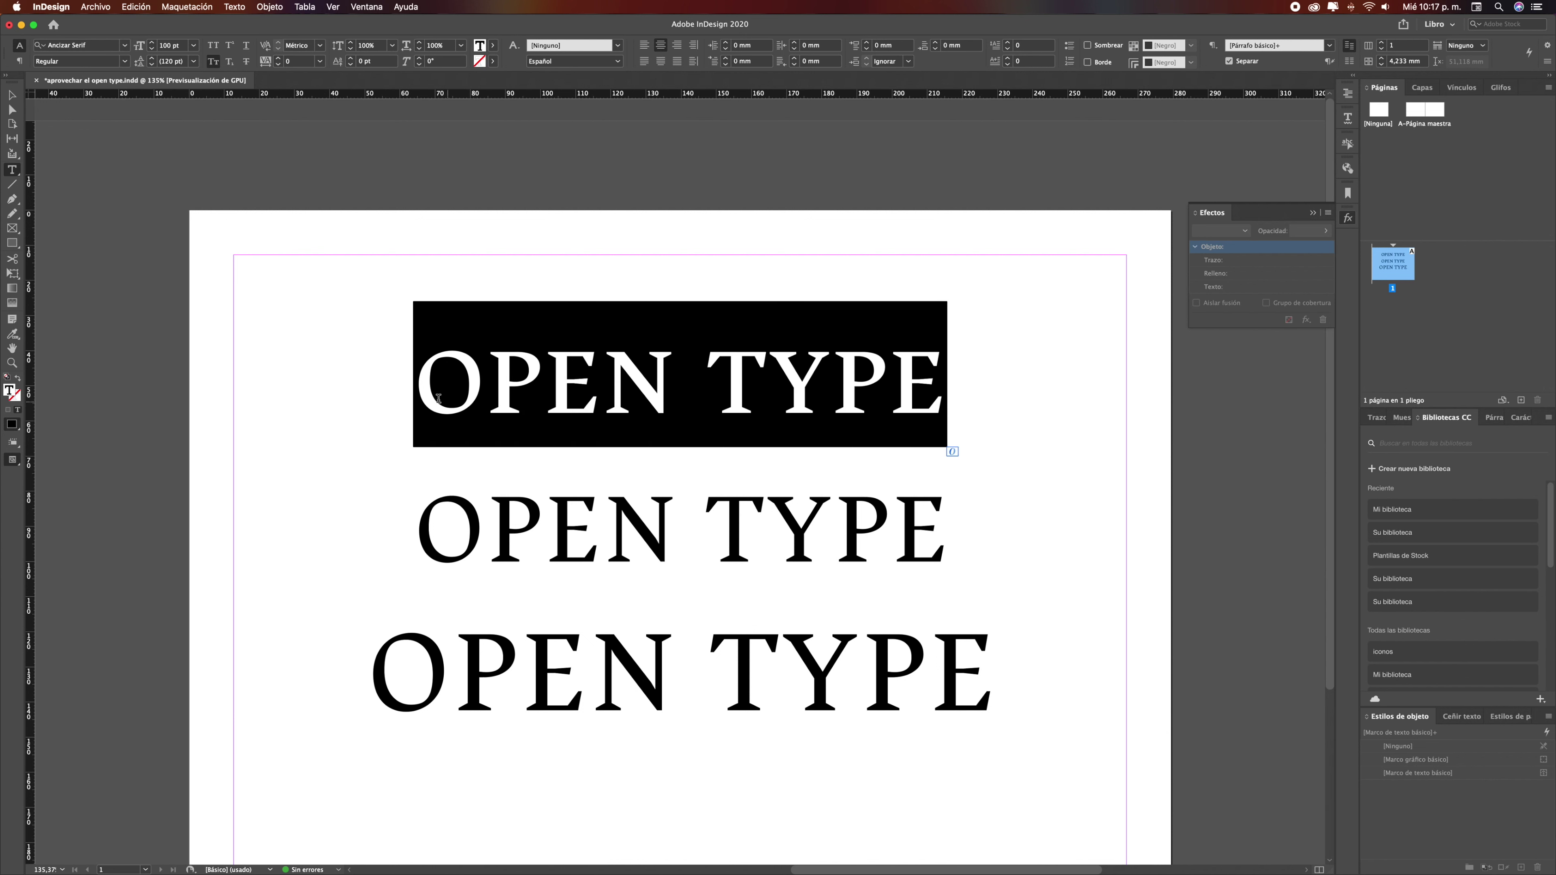
{"action": "left_click", "coordinate": [925, 481]}
{"action": "left_click_drag", "start_coordinate": [424, 529], "coordinate": [969, 542]}
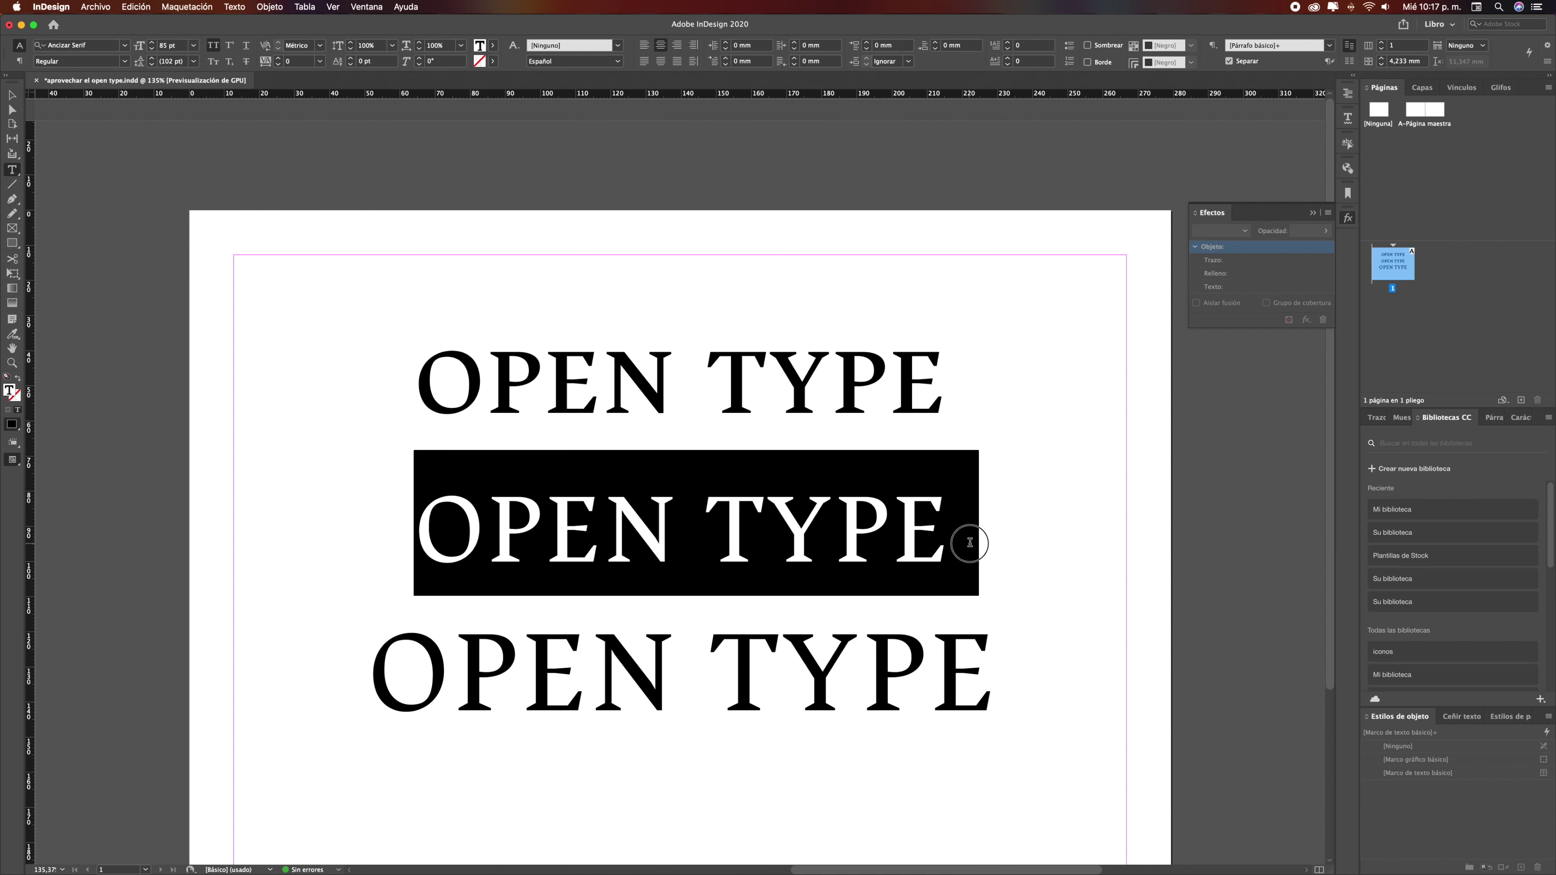
Delete the 81 pt all-caps line between the other two lines
{"action": "left_click", "coordinate": [834, 527]}
{"action": "left_click_drag", "start_coordinate": [422, 530], "coordinate": [373, 523]}
{"action": "left_click", "coordinate": [816, 537]}
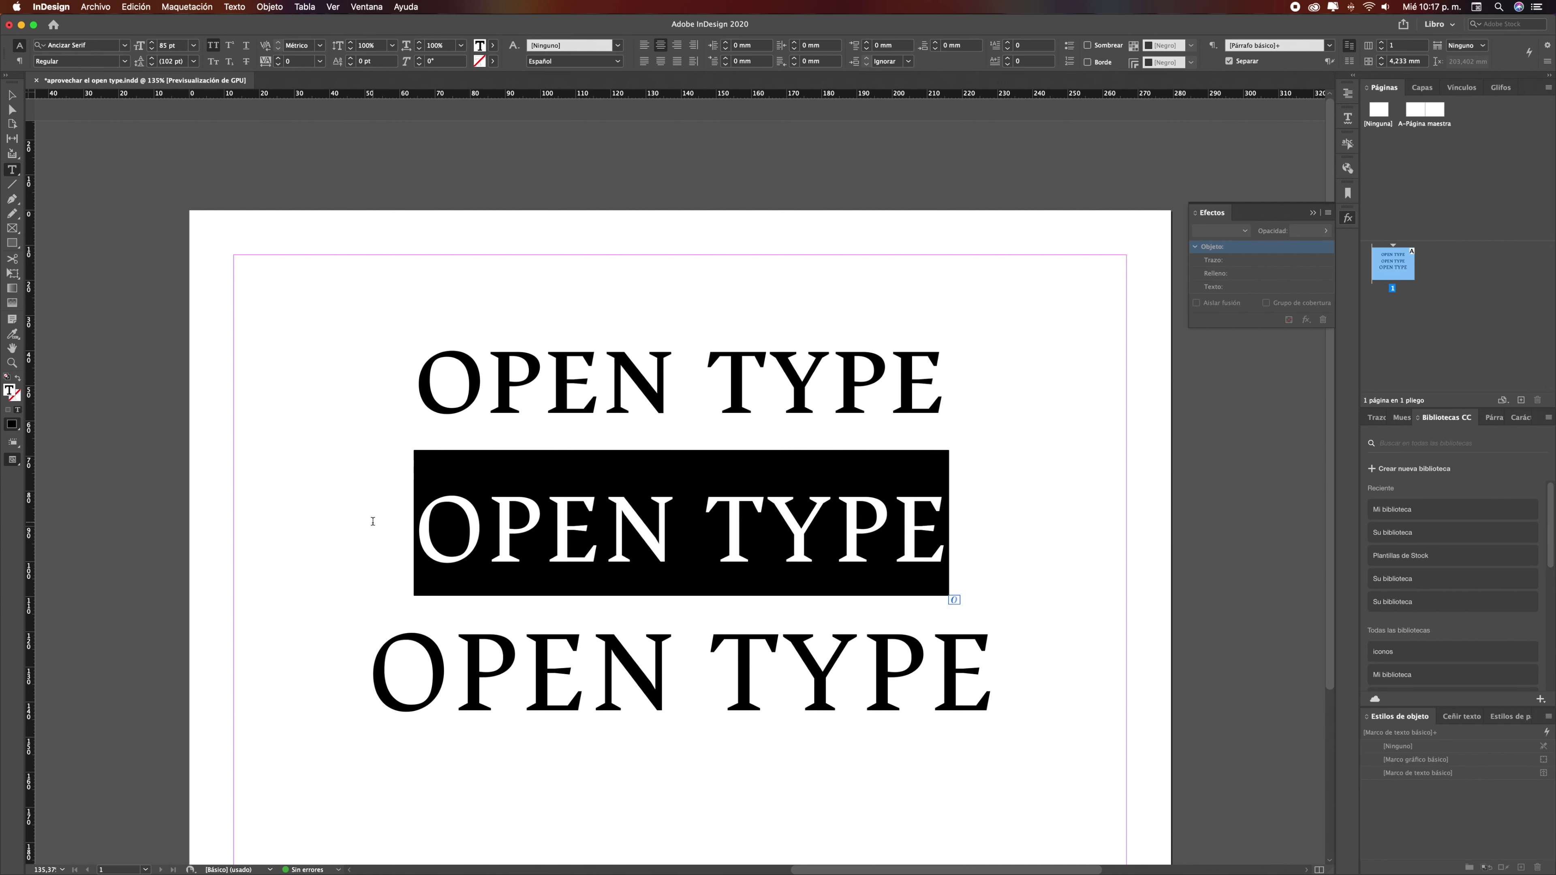
{"action": "key", "text": "BackSpace"}
{"action": "key", "text": "BackSpace"}
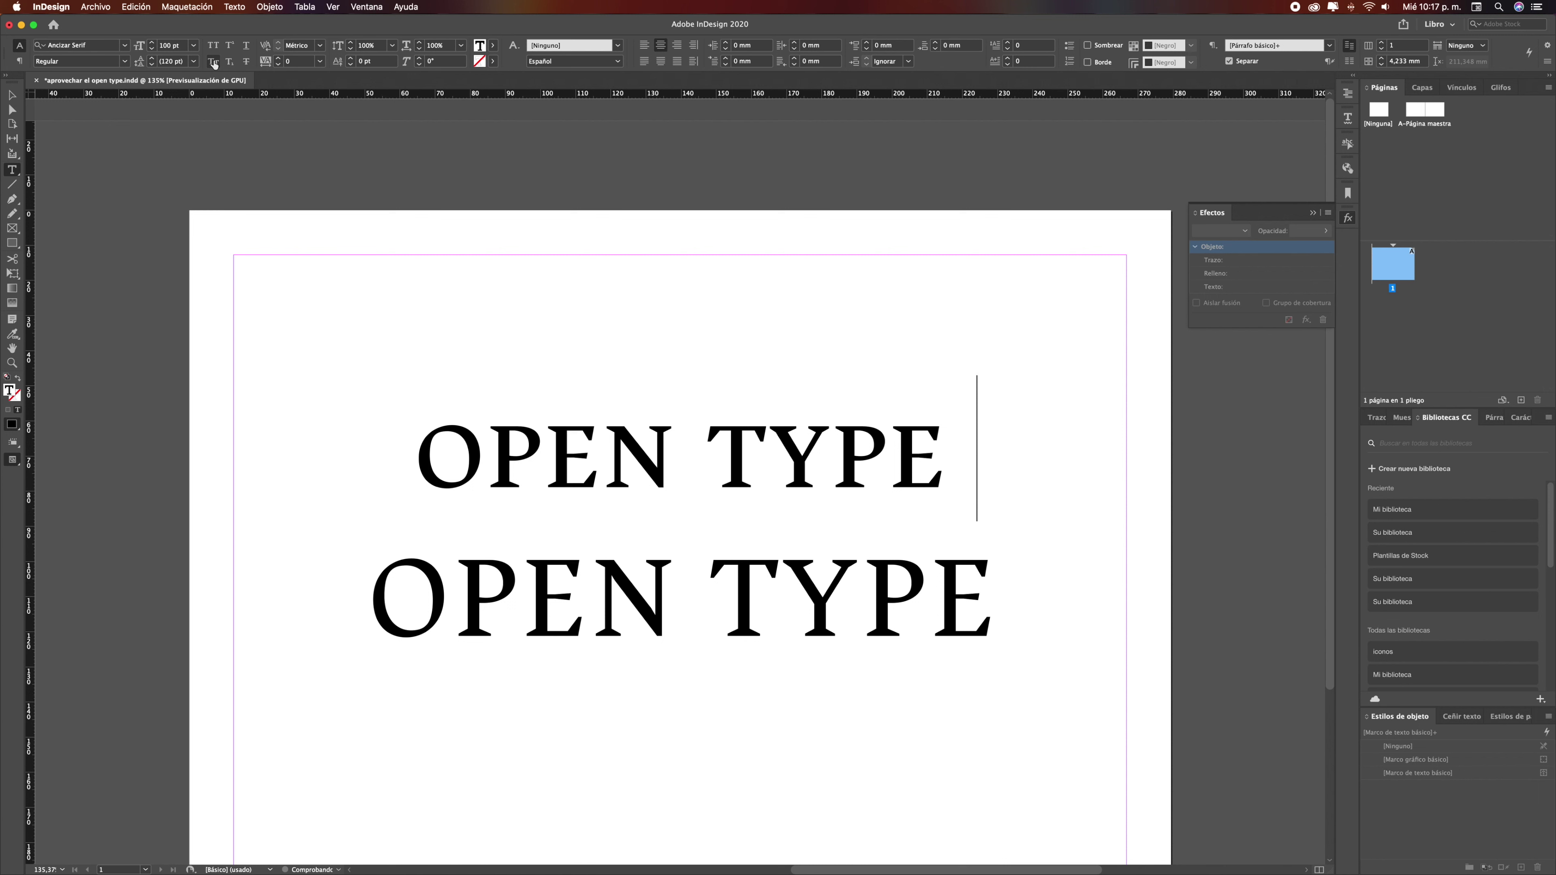
Add "nnnn" after the small-caps line and replace its OPEN TYPE text with "HHHH" in small caps
{"action": "type", "text": "nn"}
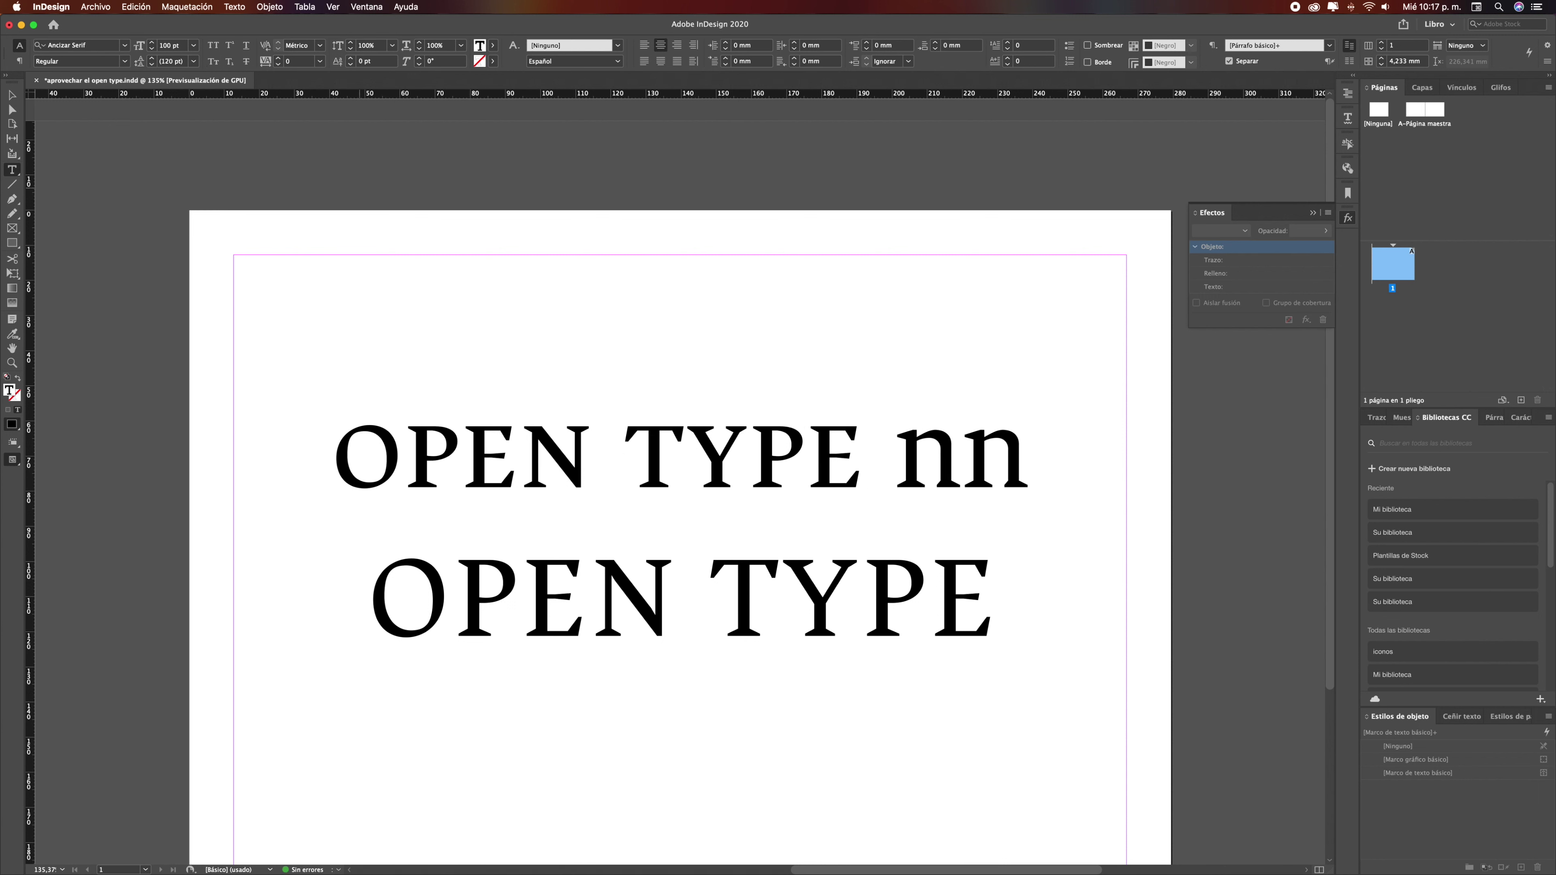
{"action": "type", "text": "nn"}
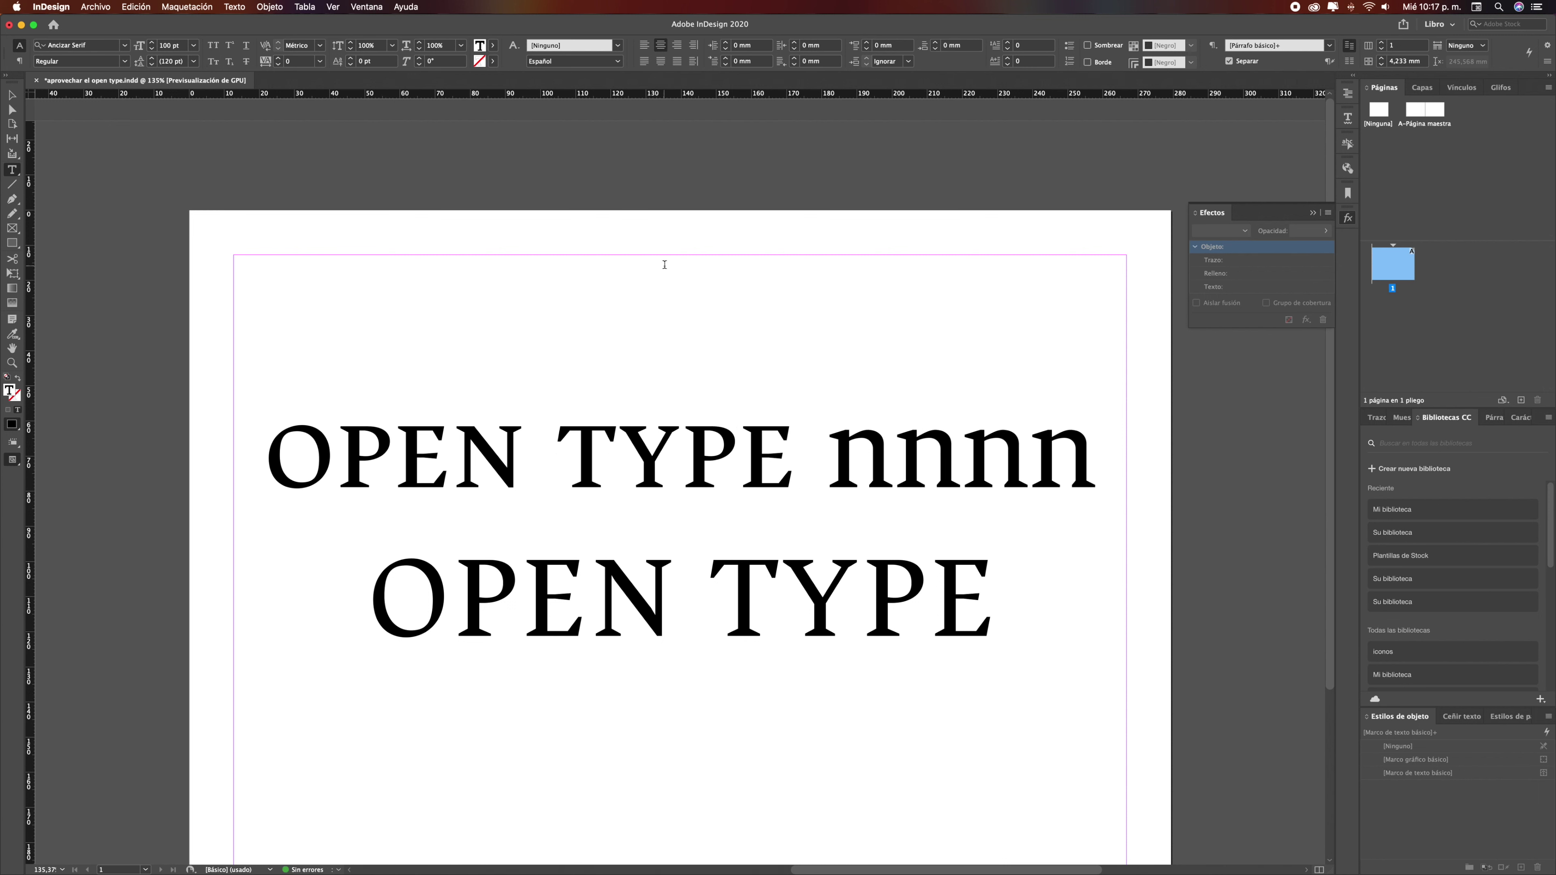
{"action": "left_click_drag", "start_coordinate": [828, 460], "coordinate": [1147, 473]}
{"action": "left_click", "coordinate": [749, 467]}
{"action": "left_click_drag", "start_coordinate": [796, 466], "coordinate": [271, 449]}
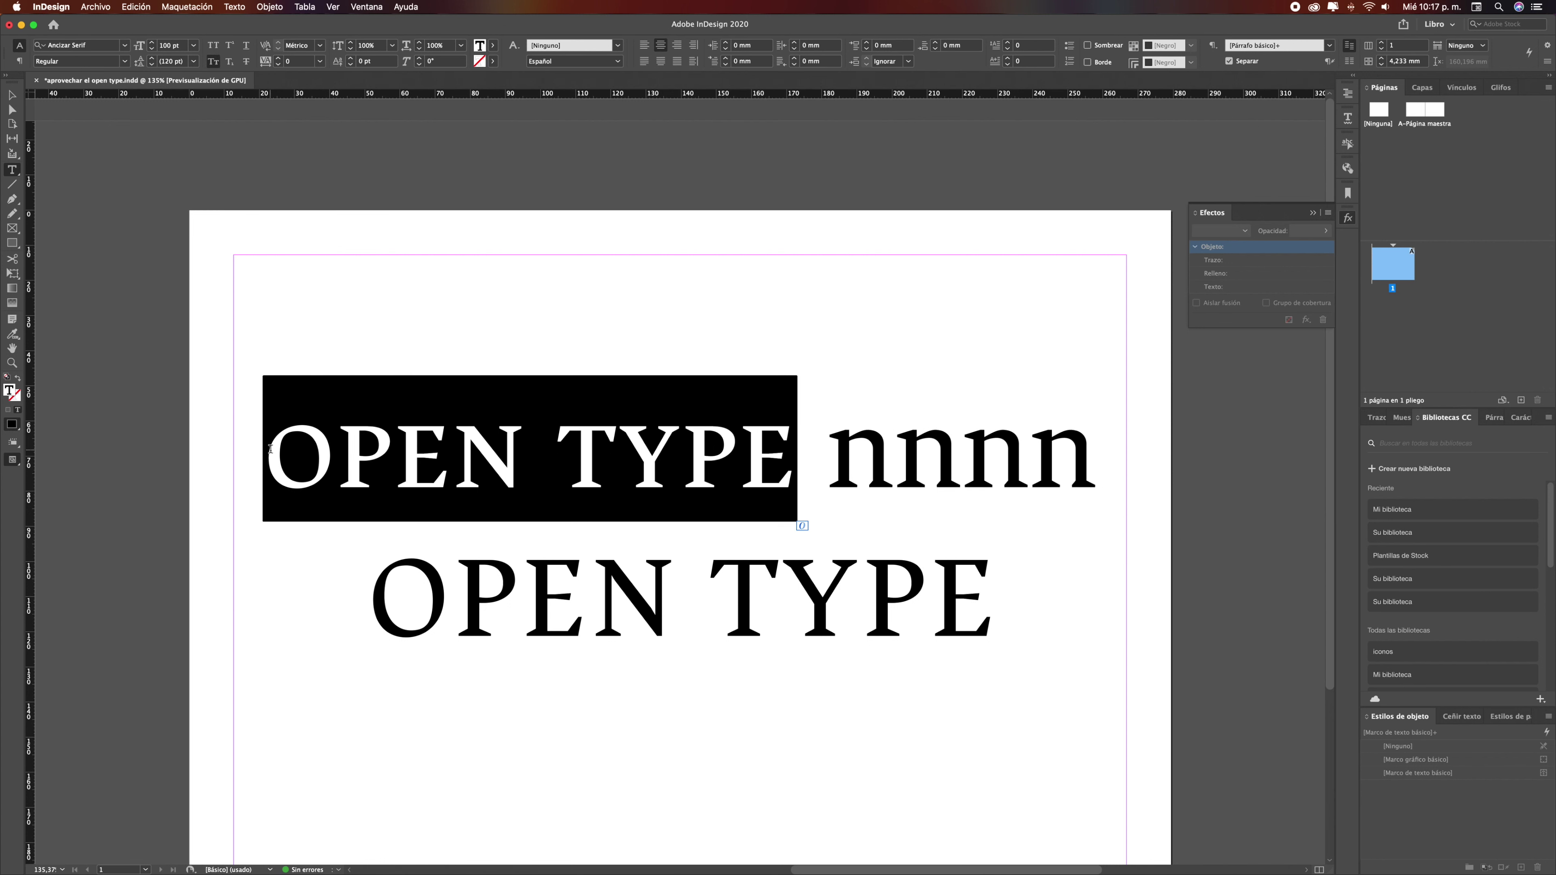
{"action": "type", "text": "HHHH"}
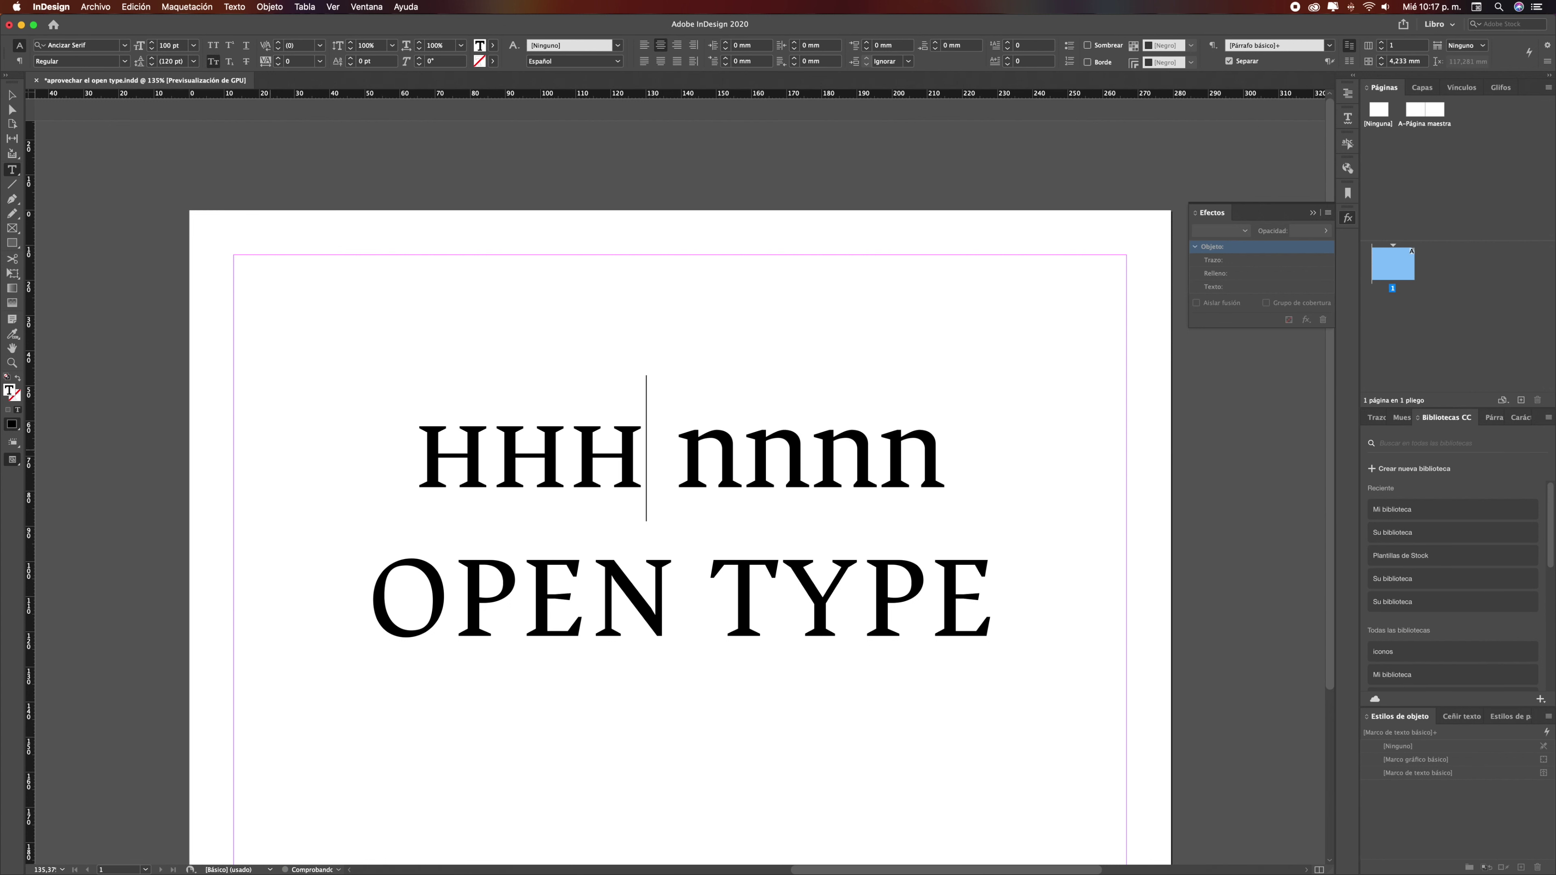
Delete the full-size all-caps OPEN TYPE line, leaving only the HHHH nnnn line in the frame
{"action": "triple_click", "coordinate": [520, 608]}
{"action": "key", "text": "BackSpace"}
{"action": "key", "text": "BackSpace"}
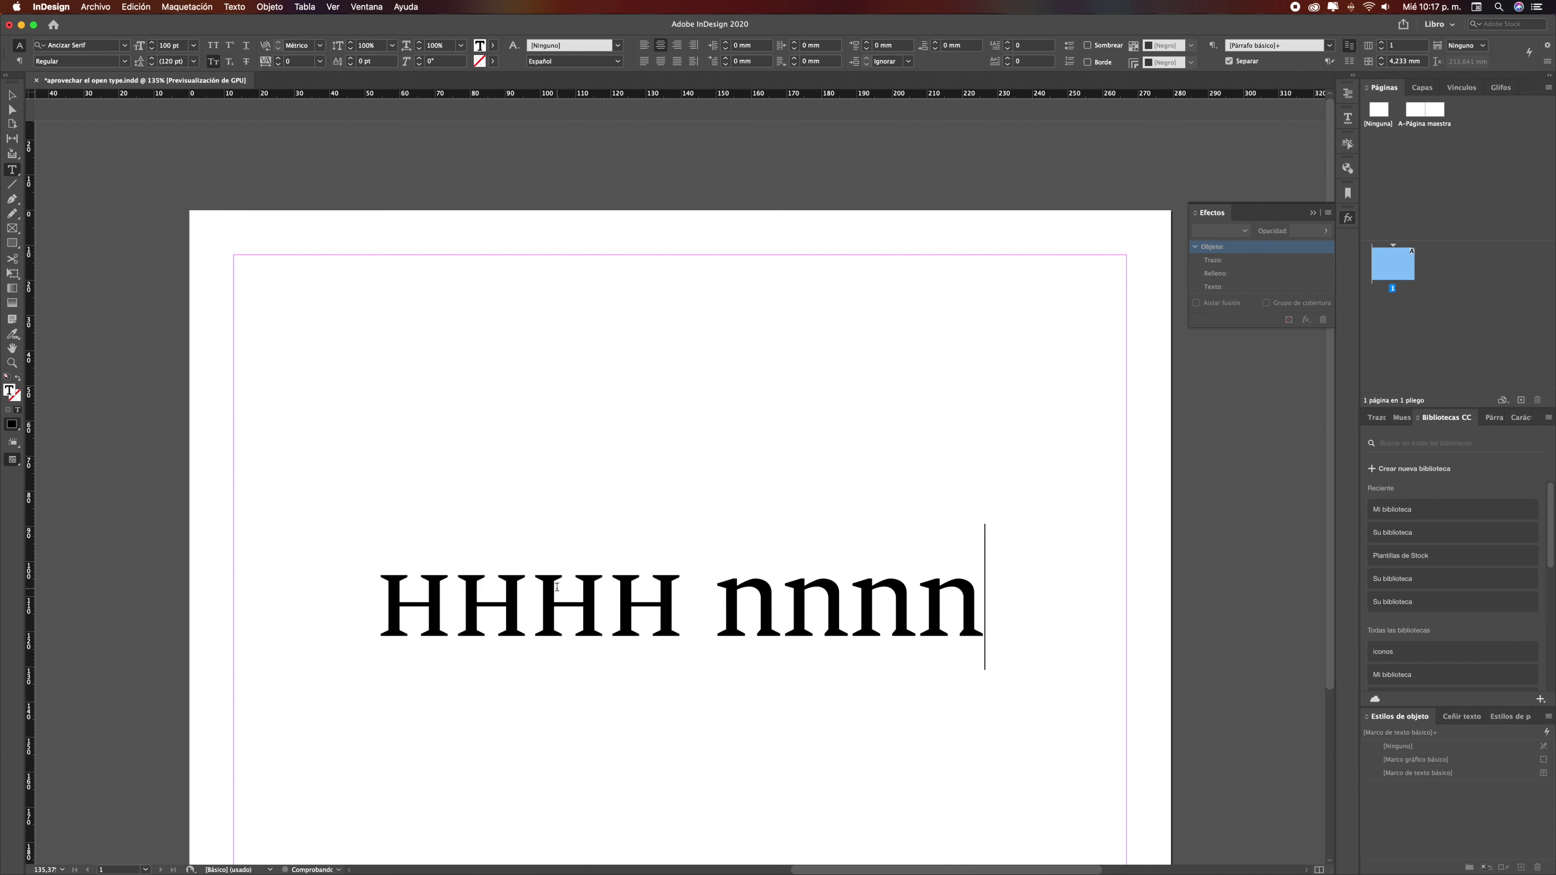
{"action": "left_click", "coordinate": [407, 582]}
{"action": "scroll", "coordinate": [449, 556], "scroll_direction": "down", "scroll_amount": 4}
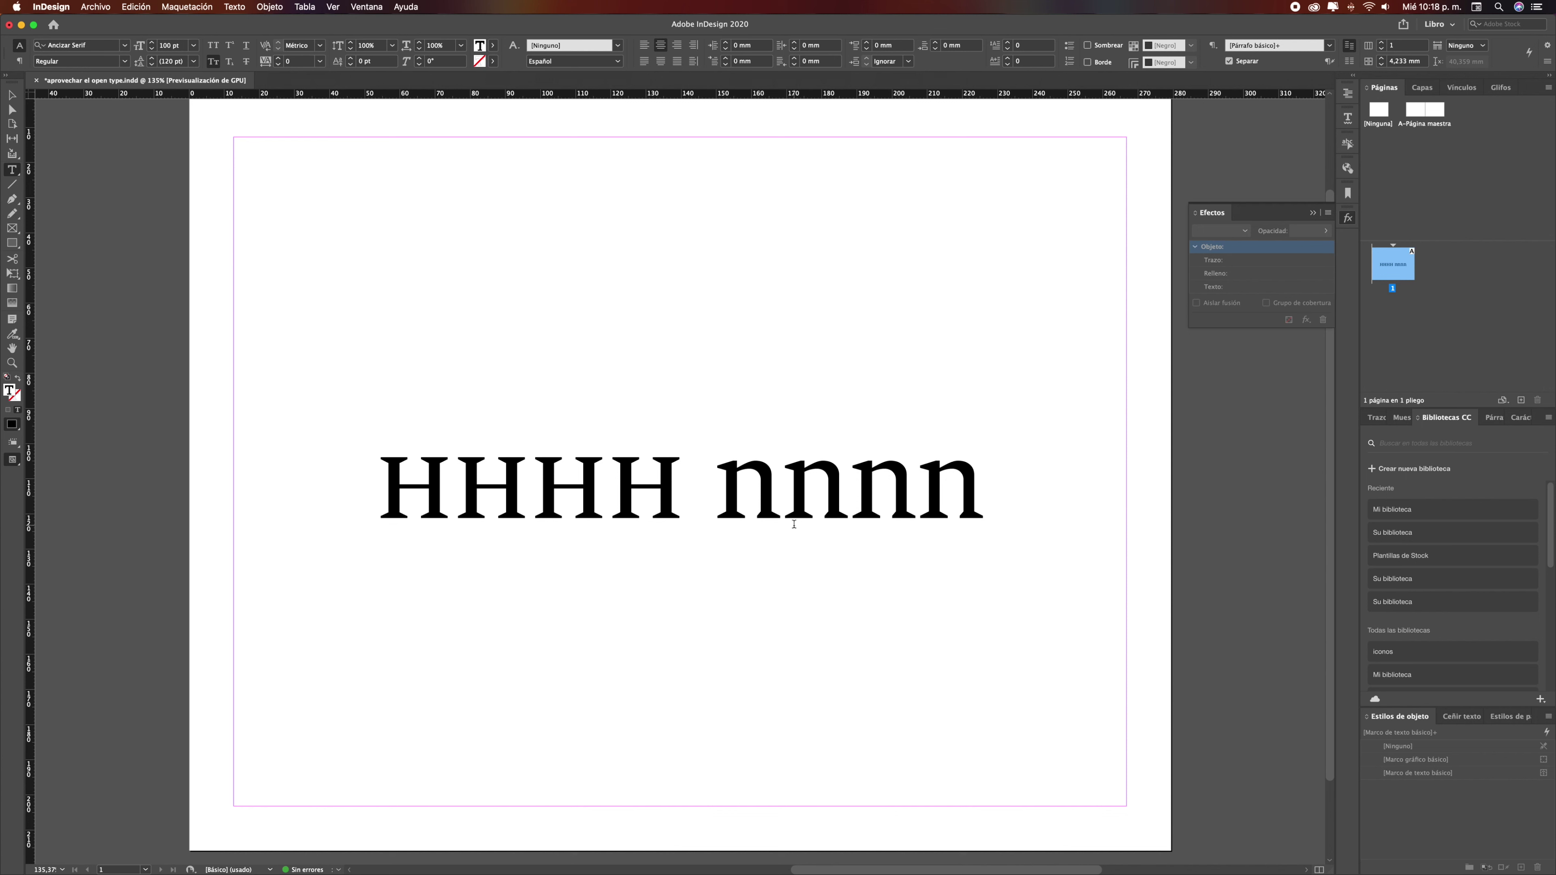
Replace the HHHH nnnn line with "of" and turn off its small caps
{"action": "left_click_drag", "start_coordinate": [982, 490], "coordinate": [237, 482]}
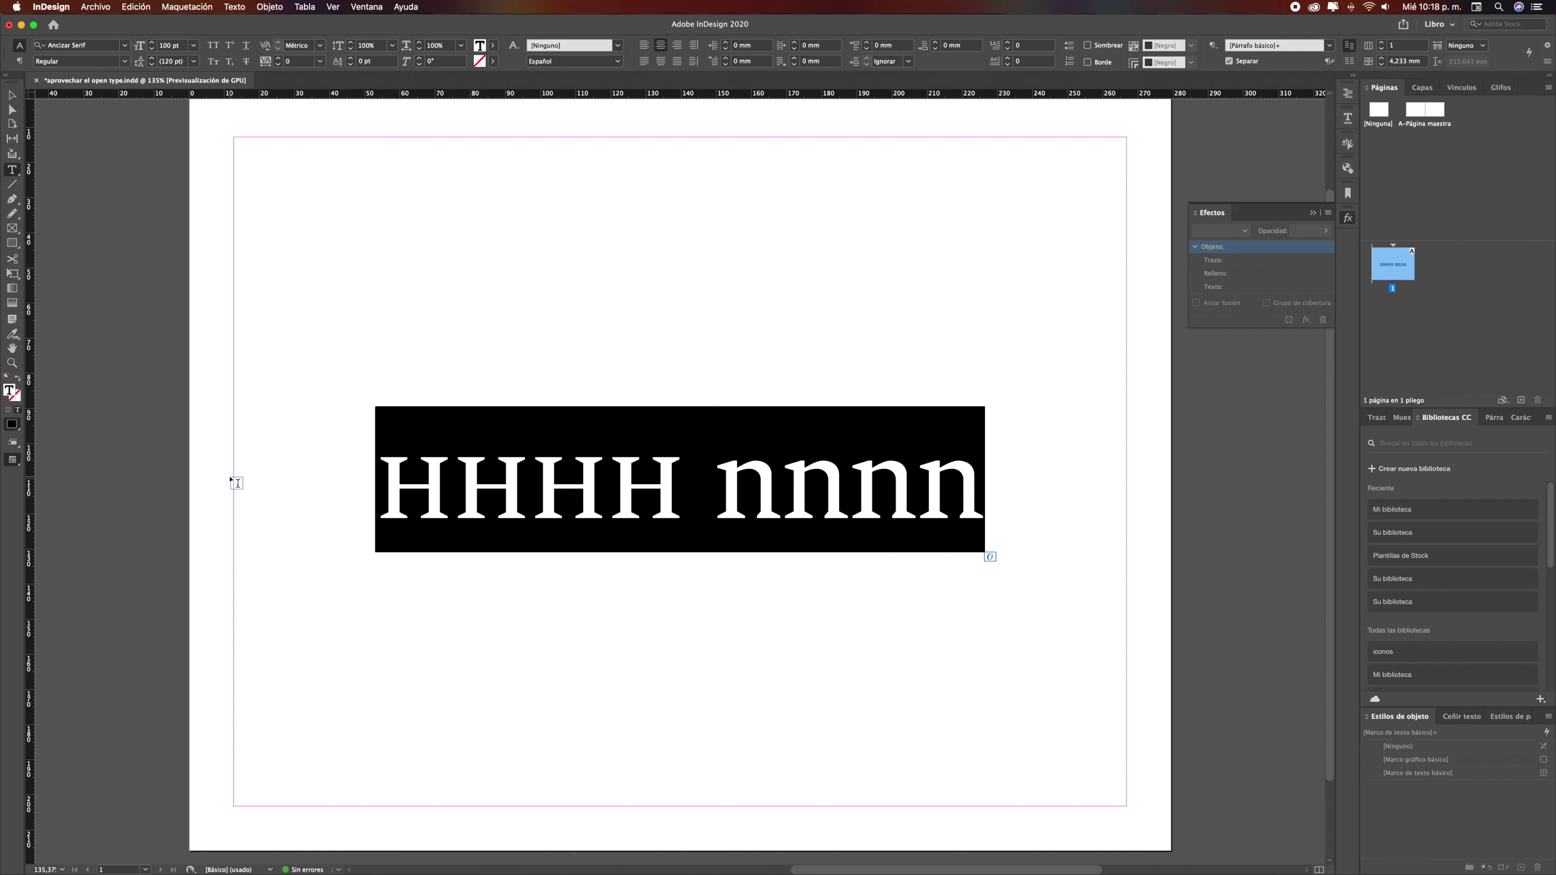
{"action": "type", "text": "OF"}
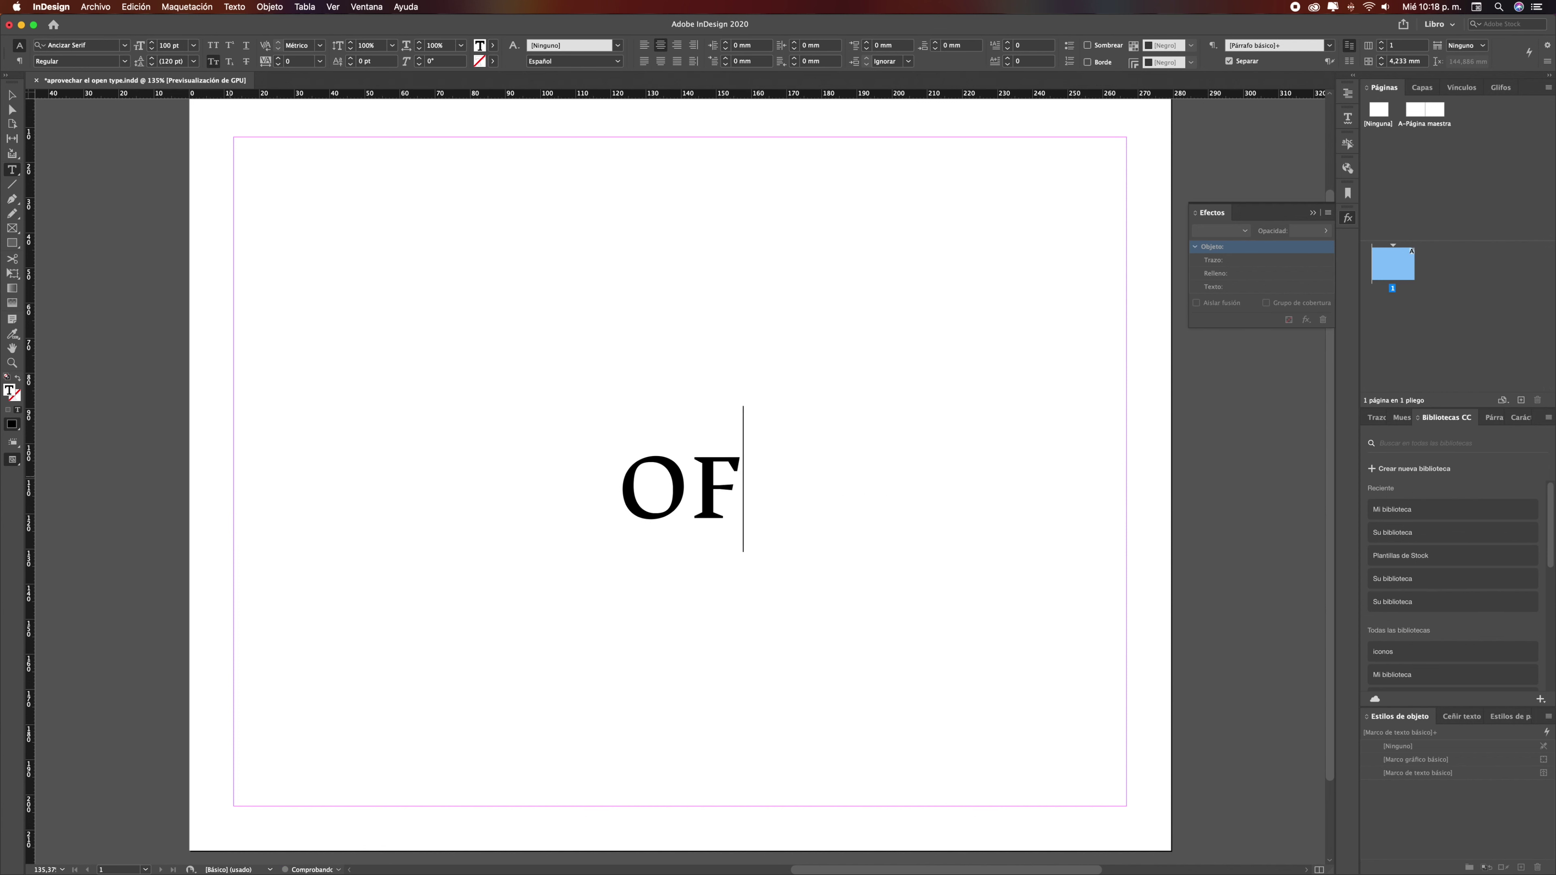
{"action": "key", "text": "super+a"}
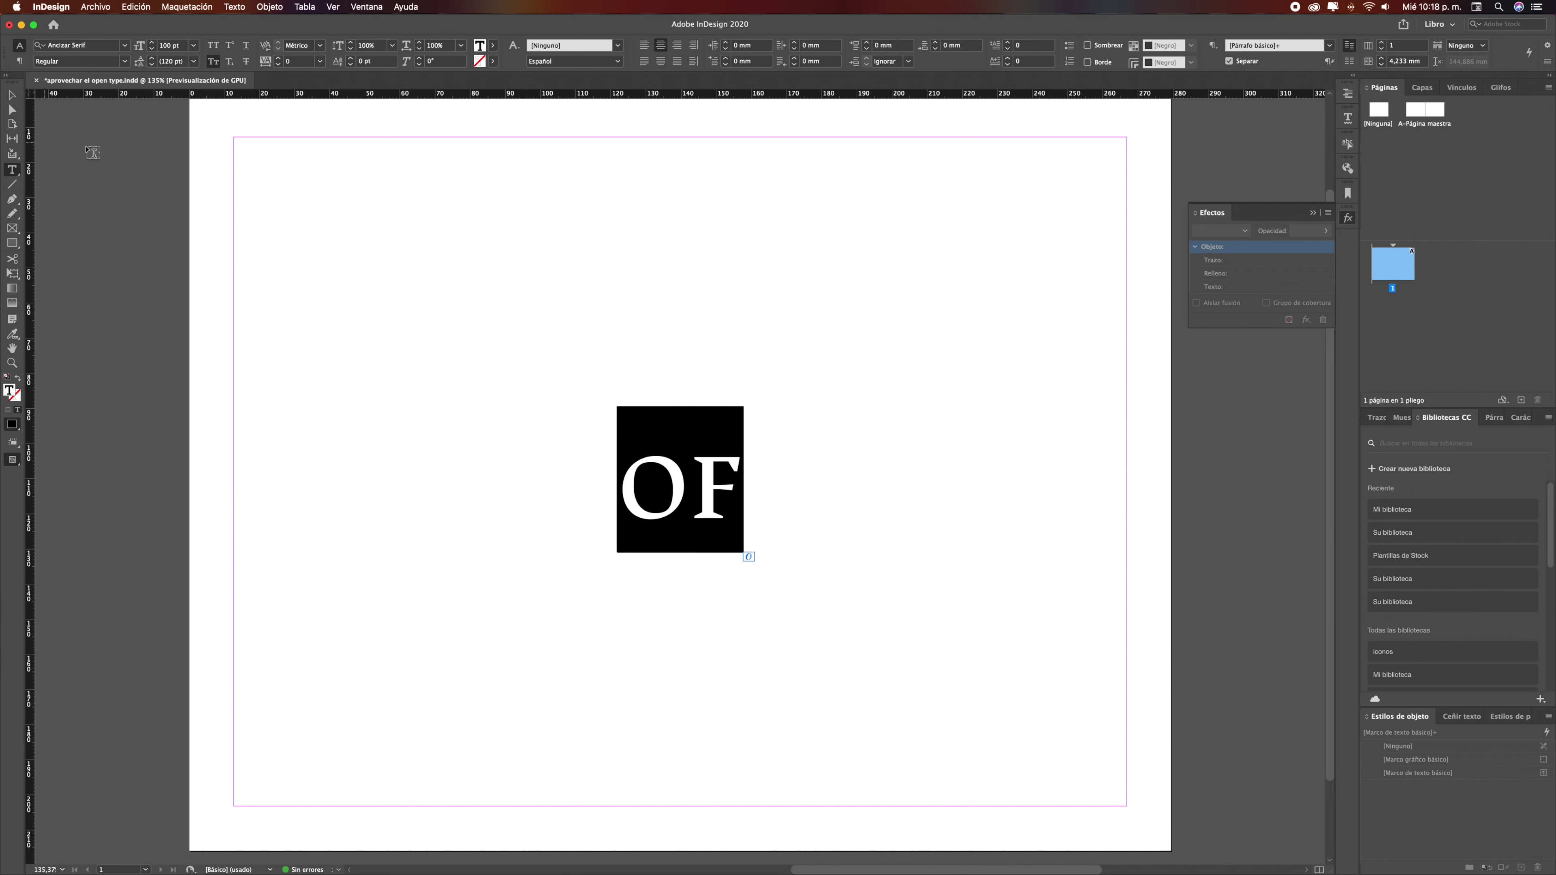
{"action": "left_click", "coordinate": [211, 63]}
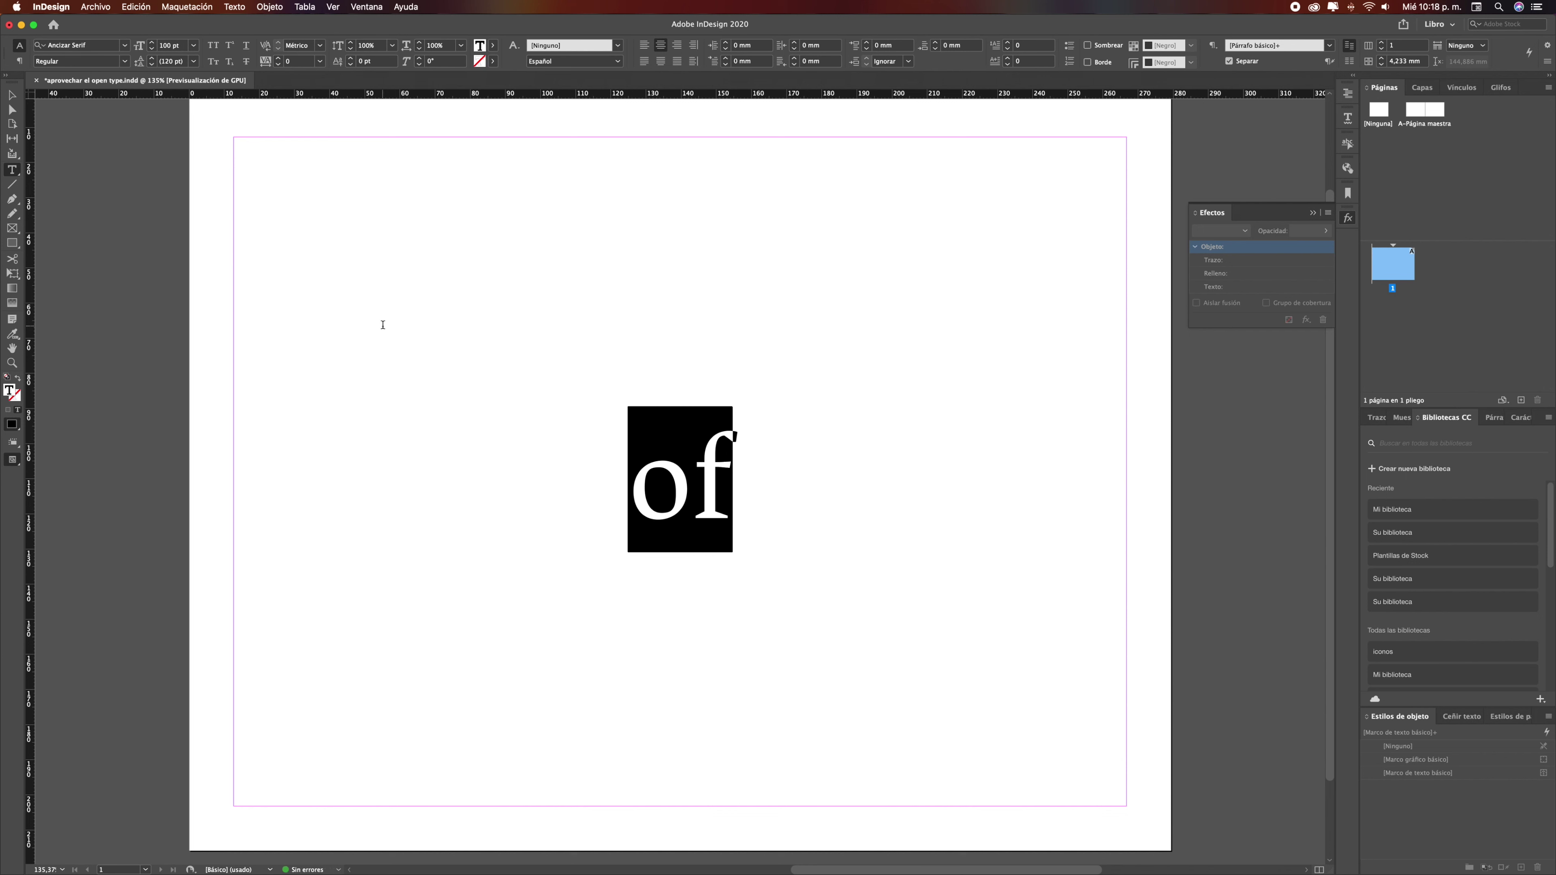
Replace the text with "office waffles" and put "oficinas" on a second line
{"action": "type", "text": "office"}
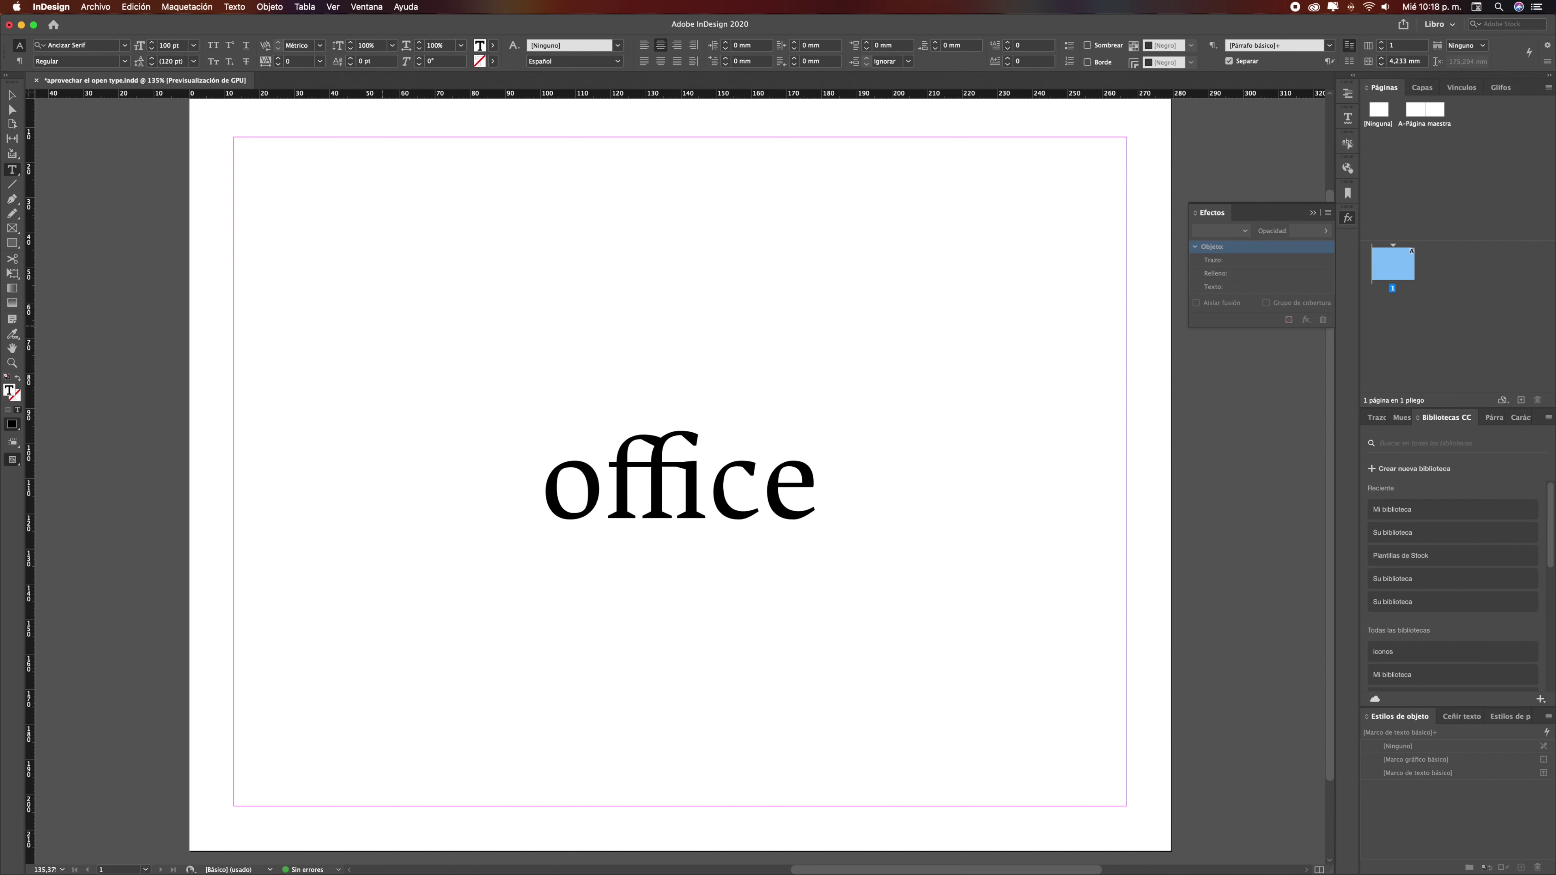
{"action": "type", "text": " waff"}
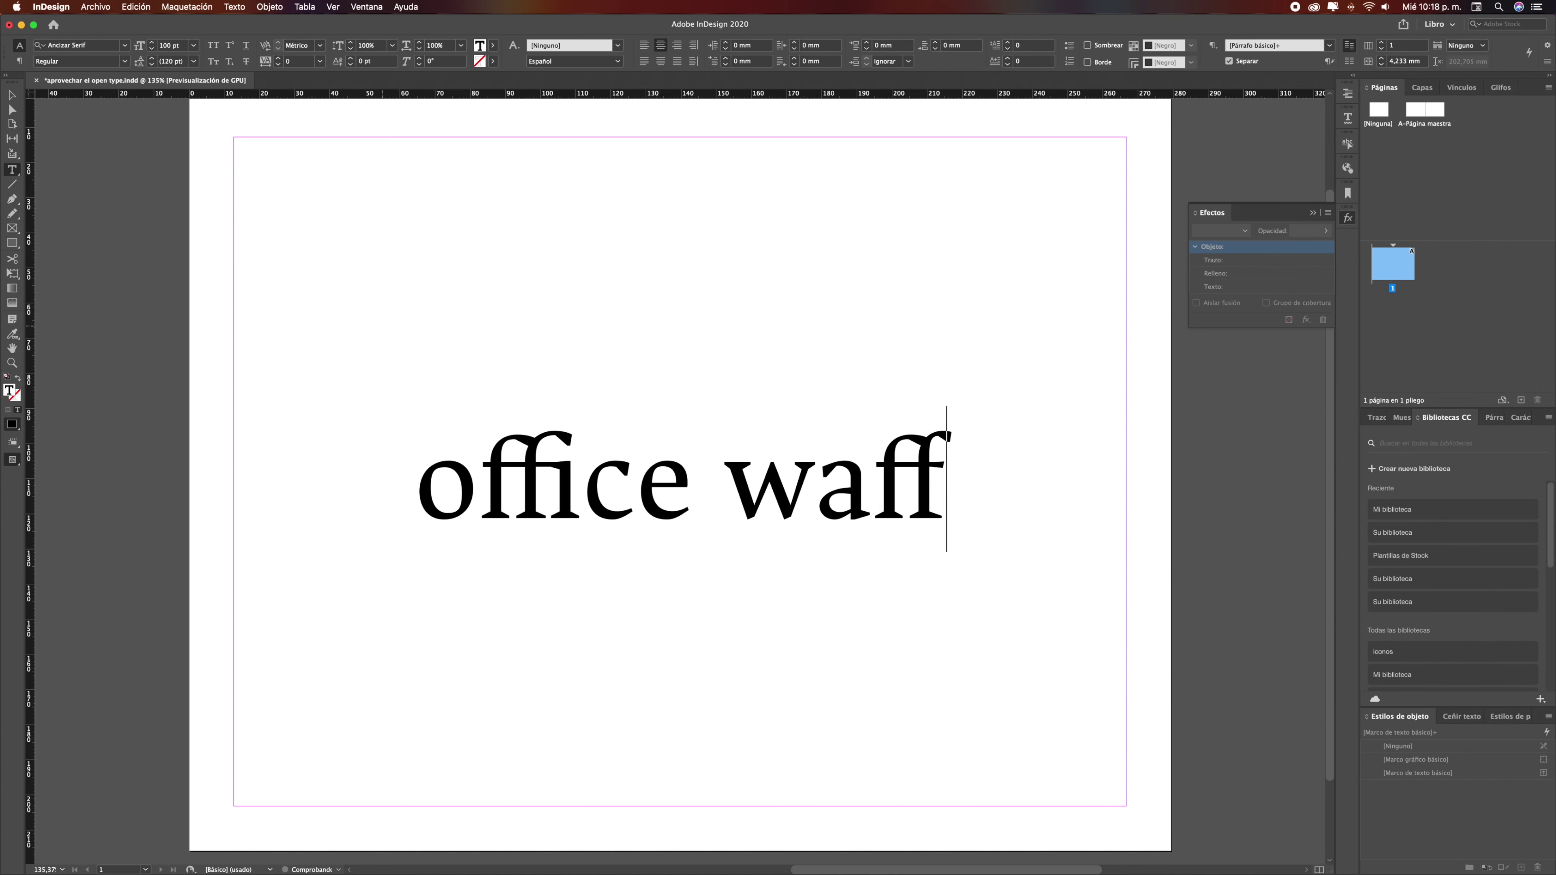
{"action": "type", "text": "les o"}
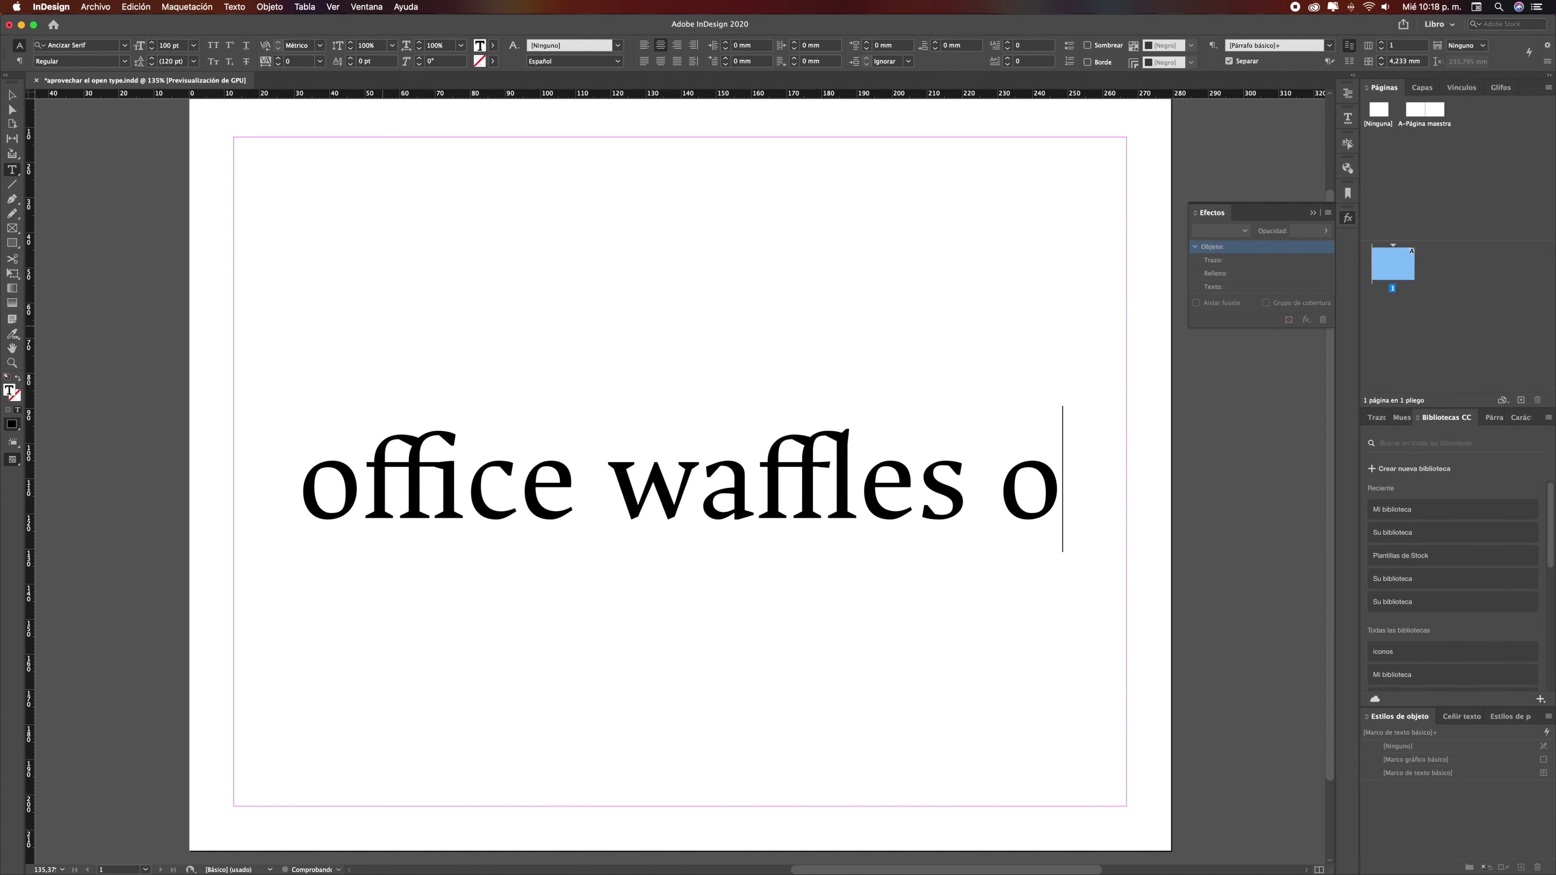
{"action": "type", "text": "fi"}
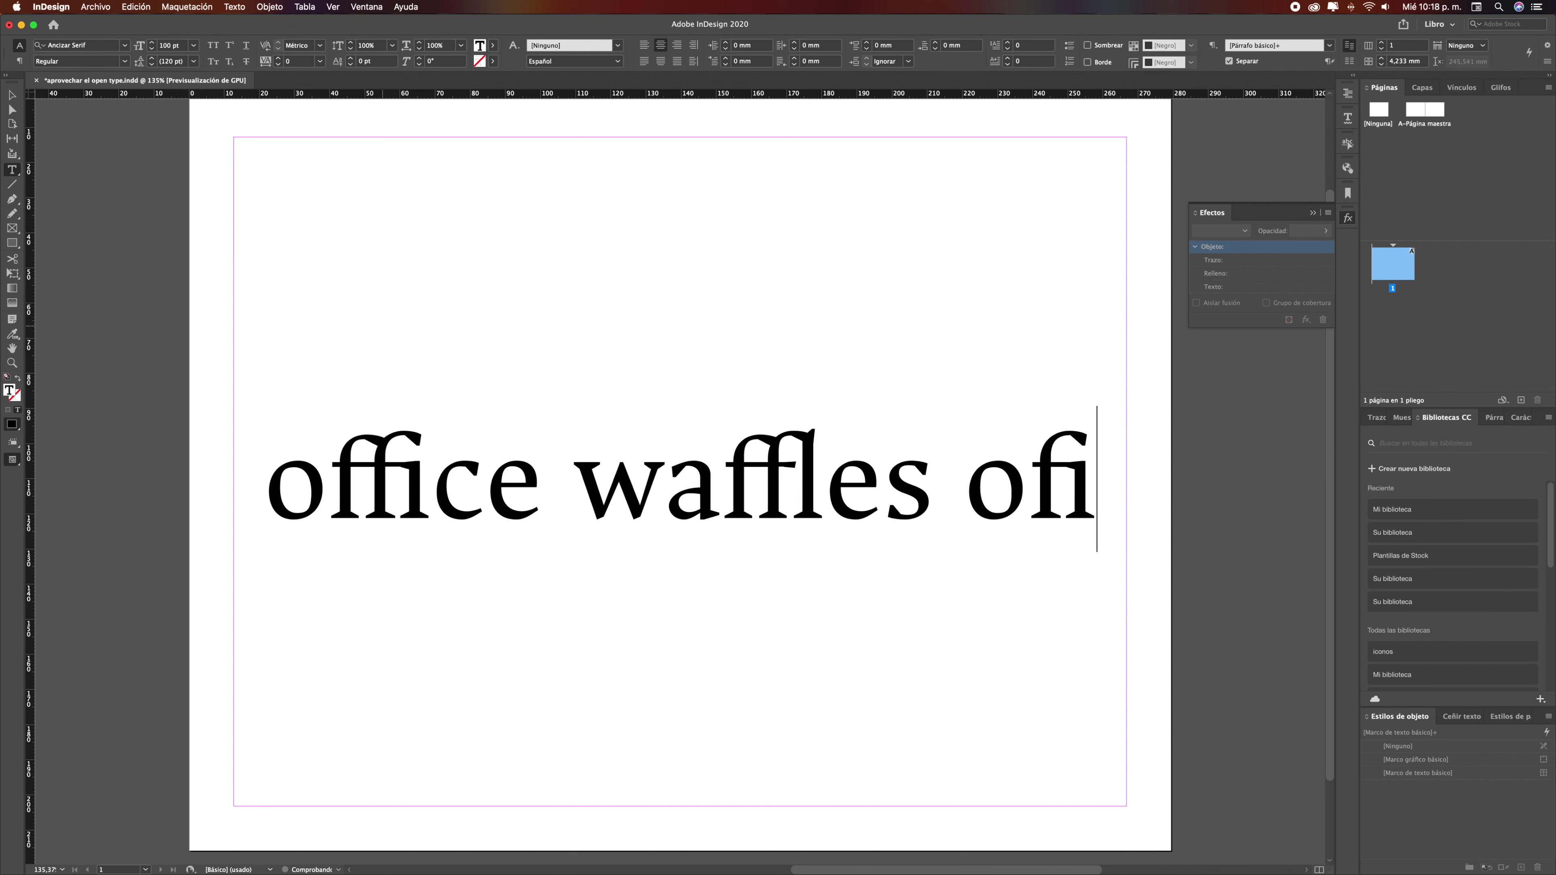
{"action": "type", "text": "cinas"}
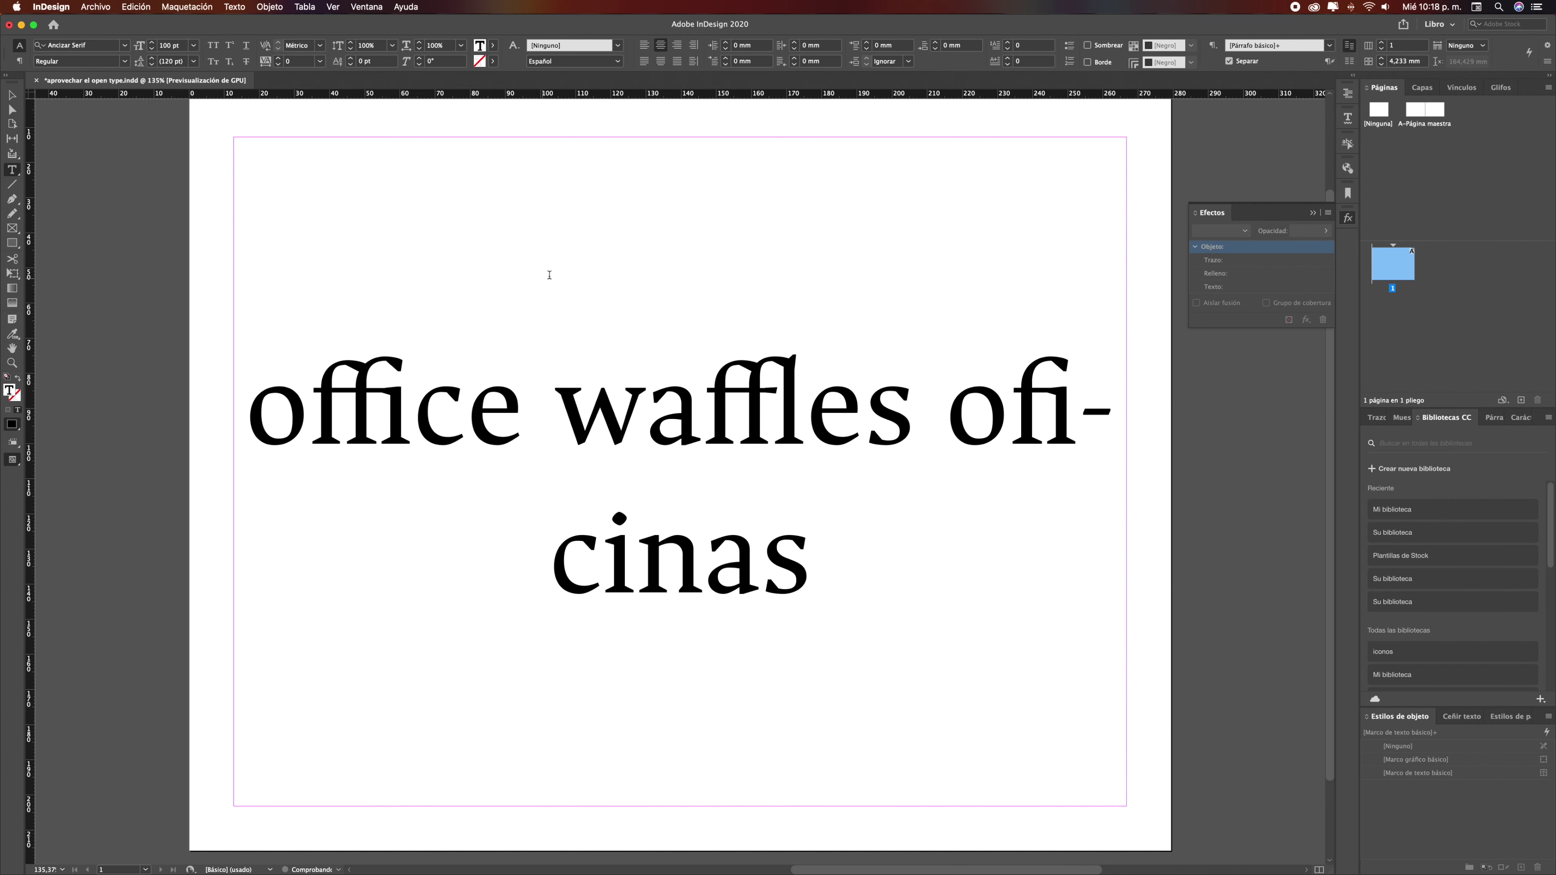
{"action": "left_click", "coordinate": [956, 421]}
{"action": "key", "text": "Return"}
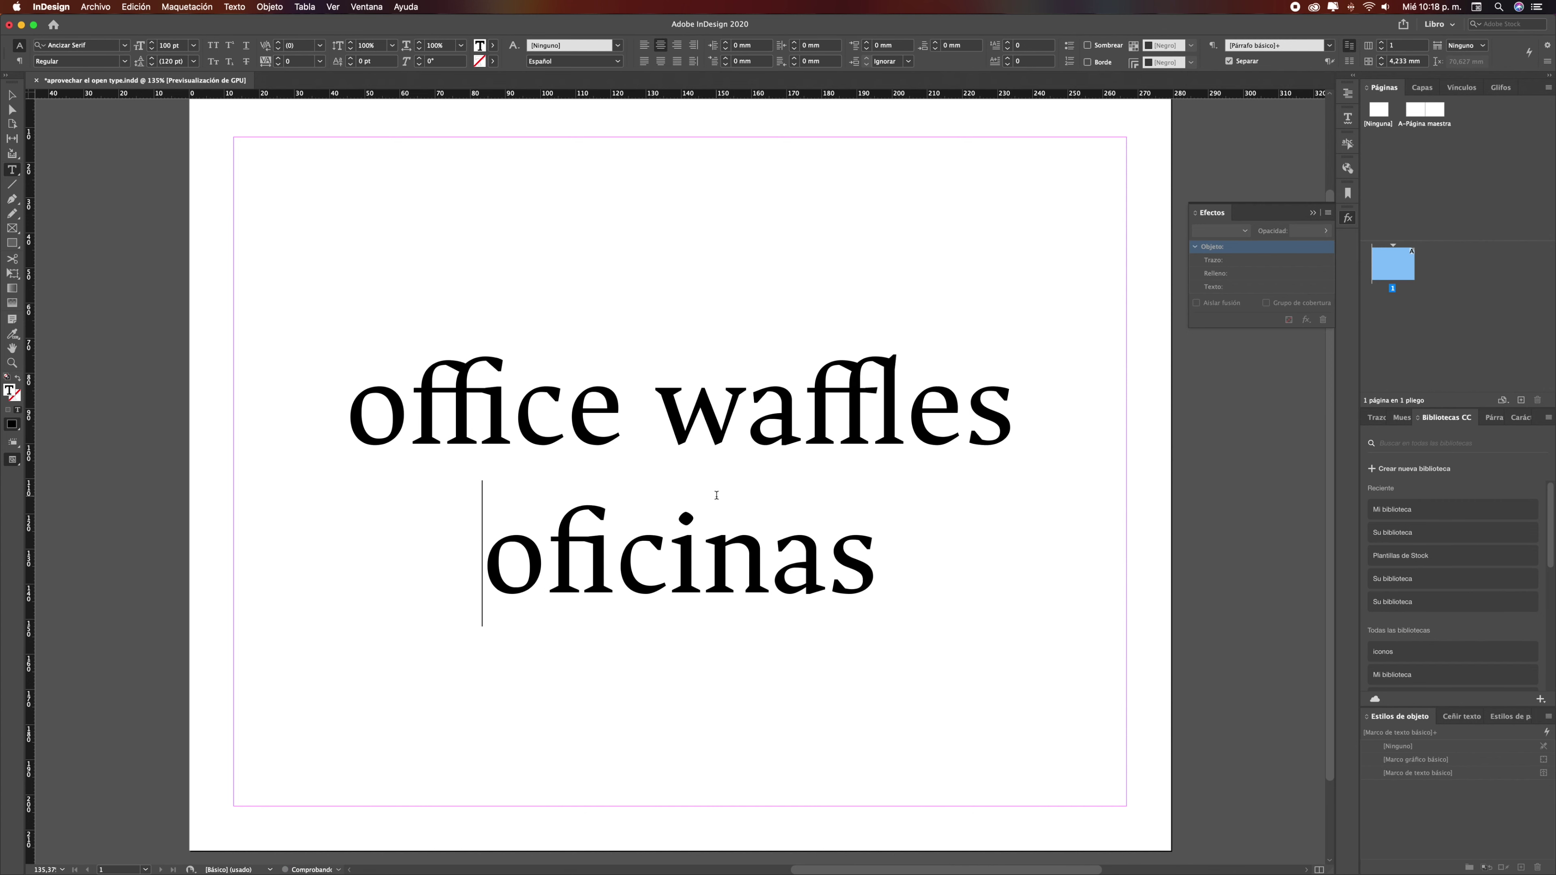
Highlight the ffi ligature in "office" and check which OpenType options are offered for it
{"action": "double_click", "coordinate": [484, 404]}
{"action": "key", "text": "super+a"}
{"action": "left_click", "coordinate": [513, 424]}
{"action": "left_click_drag", "start_coordinate": [429, 417], "coordinate": [548, 417]}
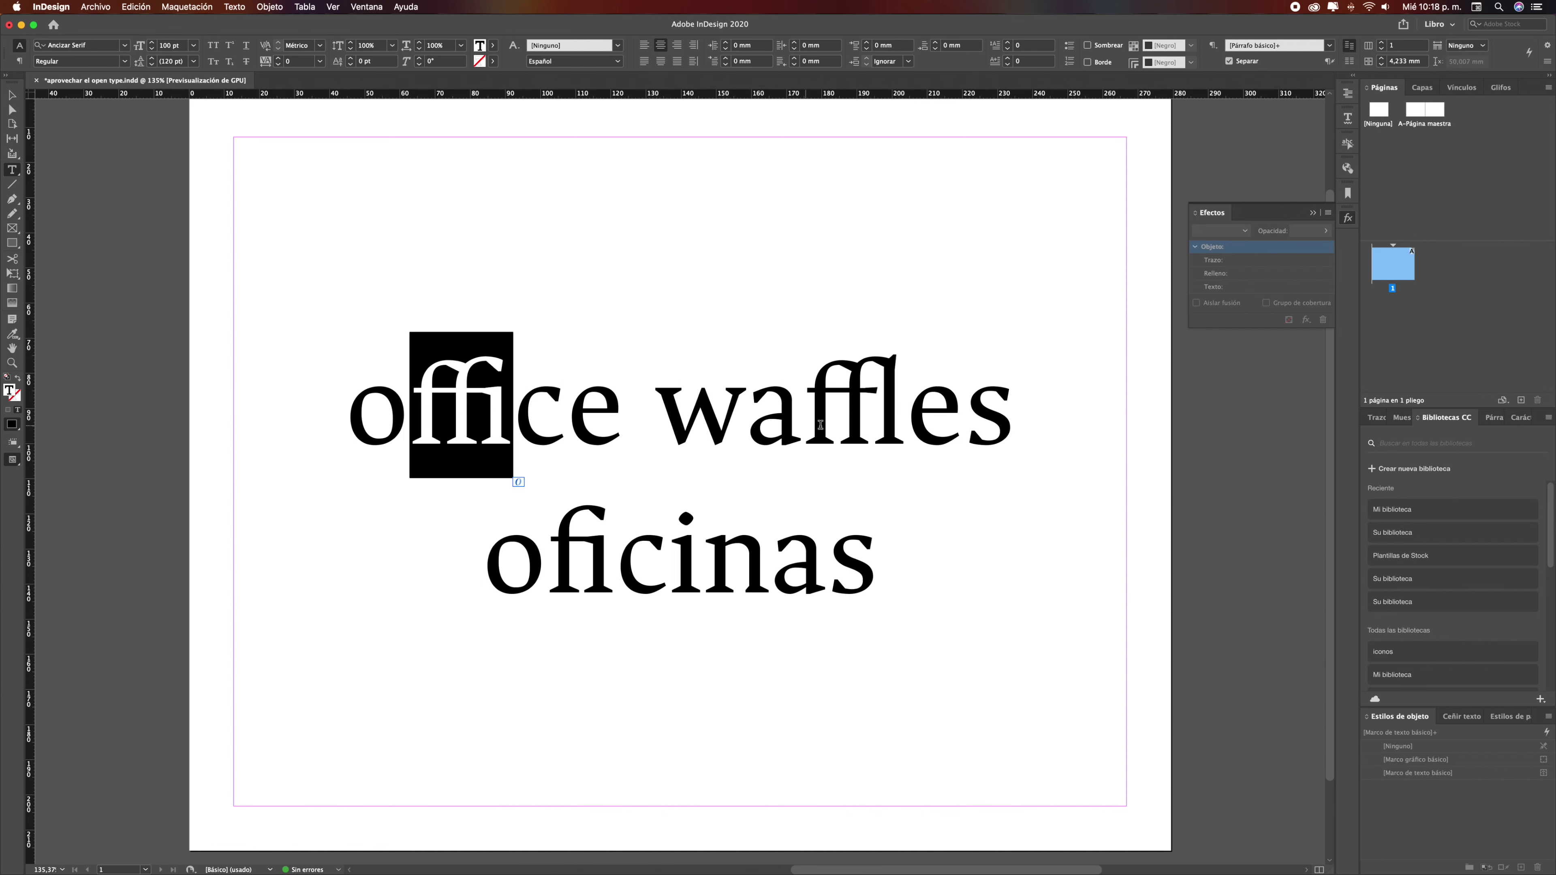
{"action": "left_click", "coordinate": [547, 417]}
{"action": "left_click_drag", "start_coordinate": [411, 416], "coordinate": [498, 415]}
{"action": "left_click", "coordinate": [517, 484]}
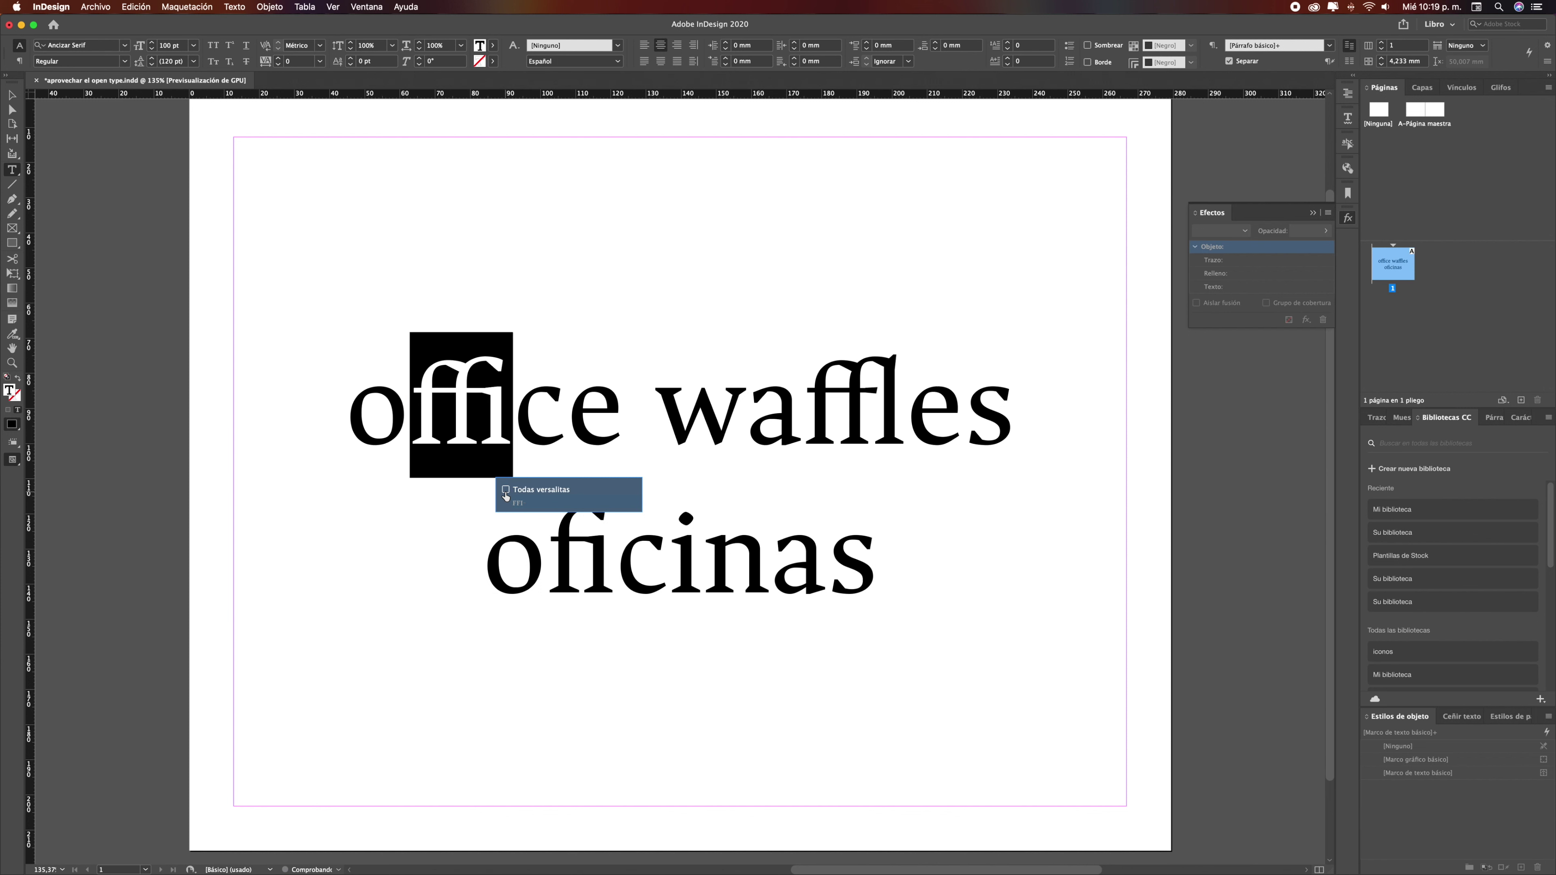
{"action": "left_click", "coordinate": [781, 409]}
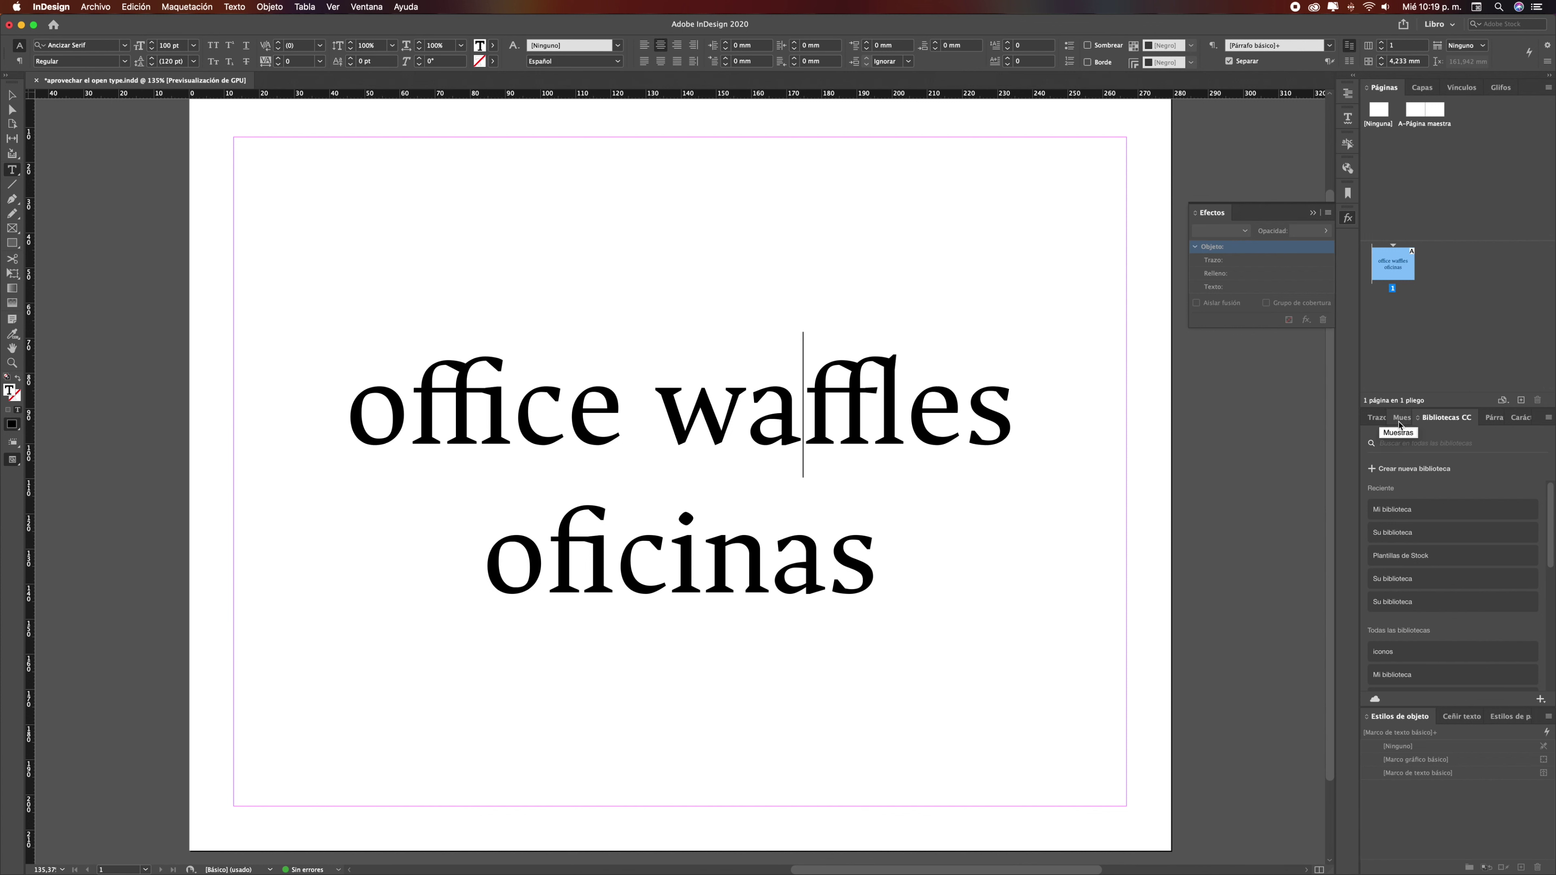
Switch Ligatures off for all the text in the frame and back on to compare the letterforms
{"action": "left_click", "coordinate": [1519, 419]}
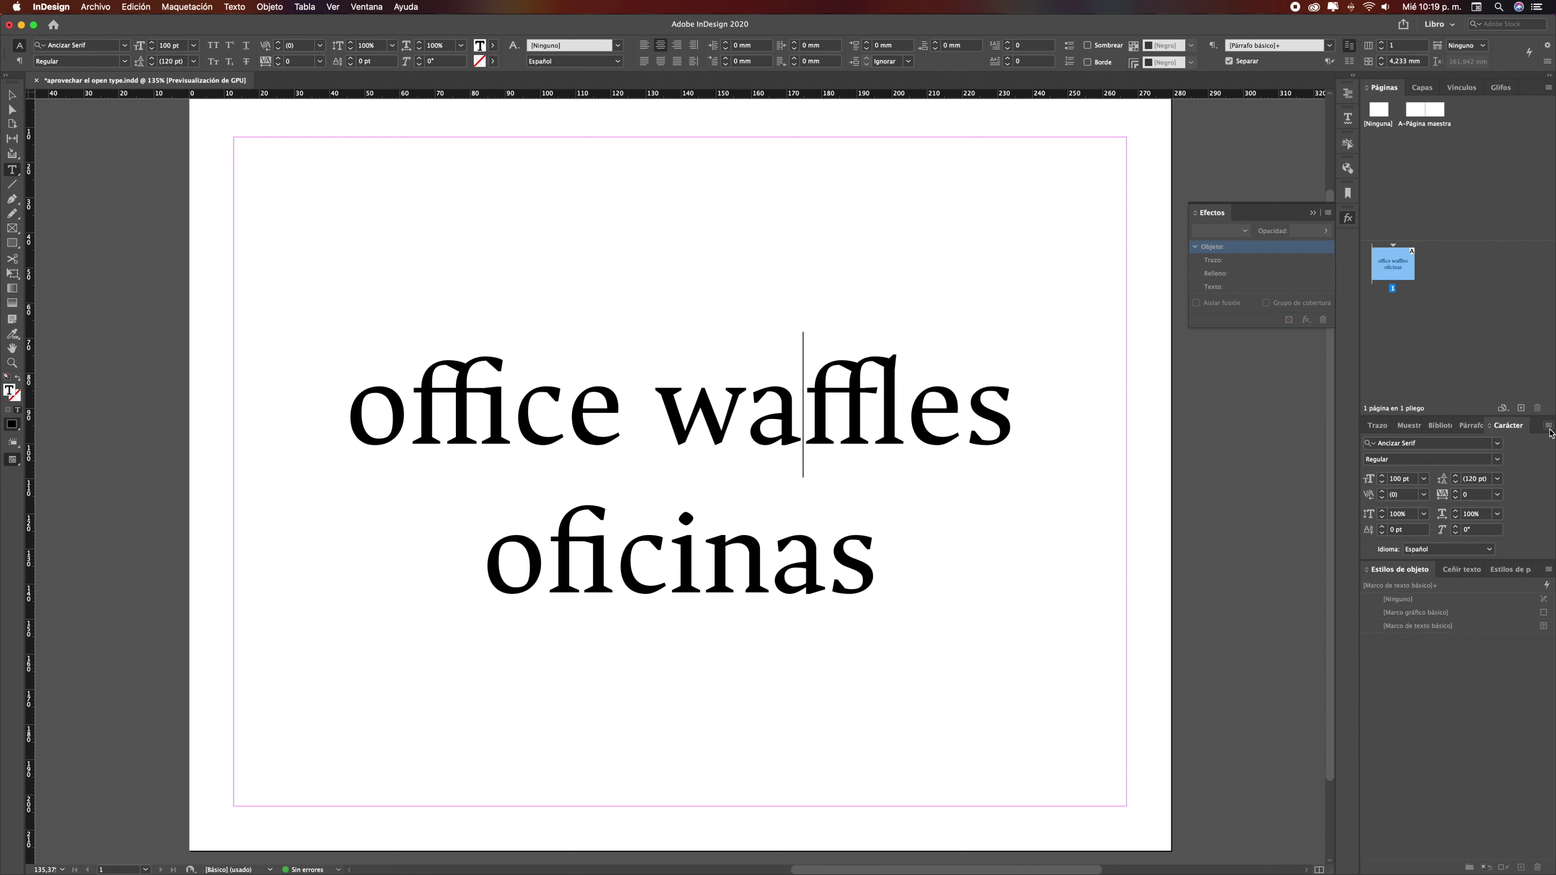
{"action": "left_click", "coordinate": [623, 439]}
{"action": "key", "text": "super+a"}
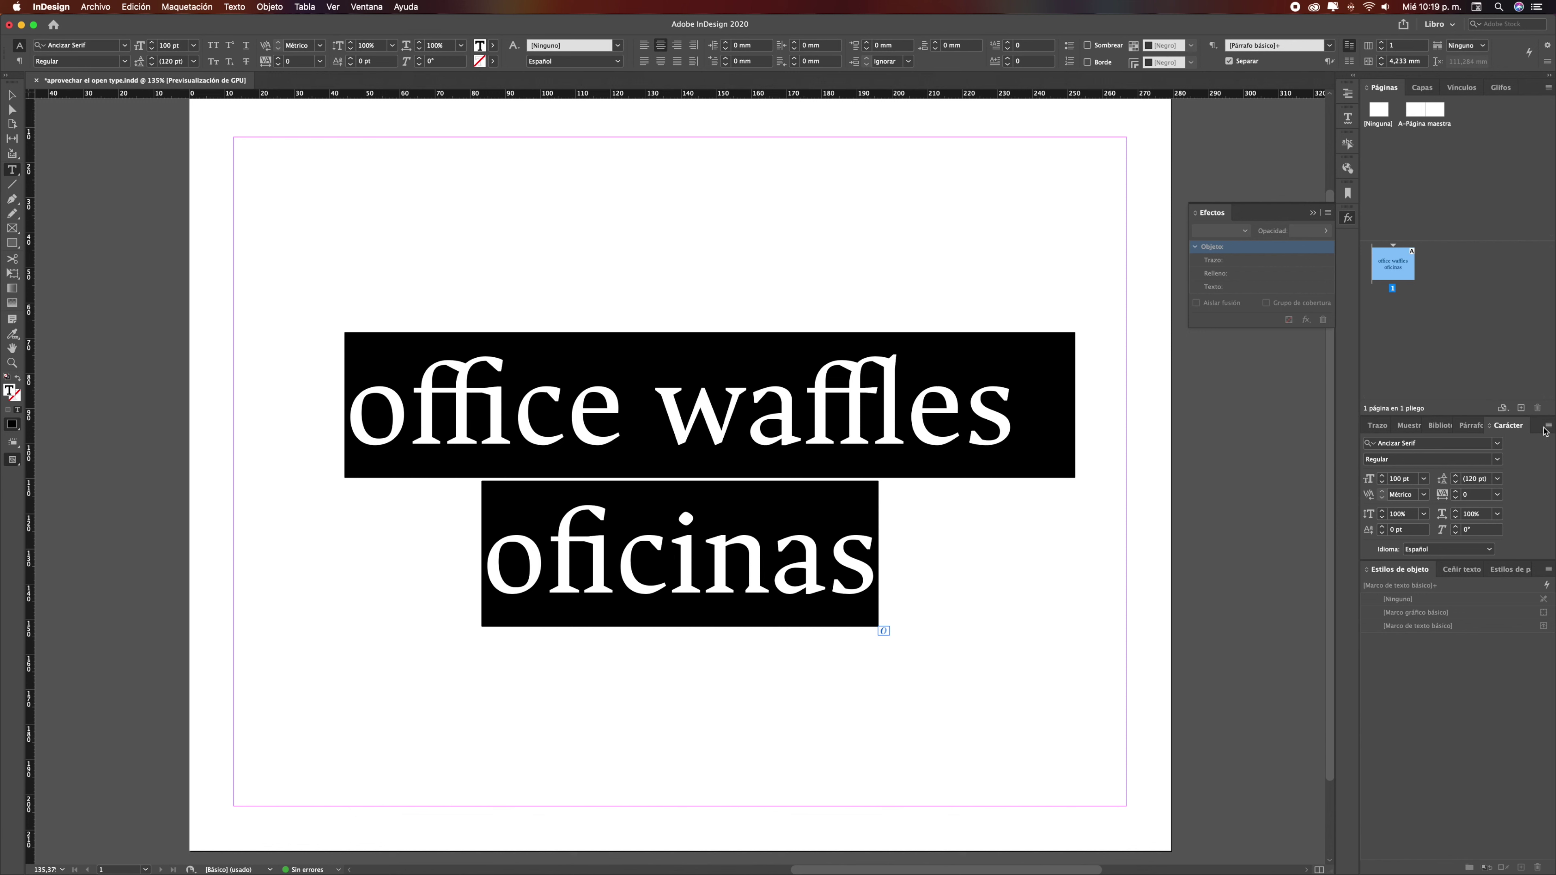
{"action": "left_click", "coordinate": [1545, 426]}
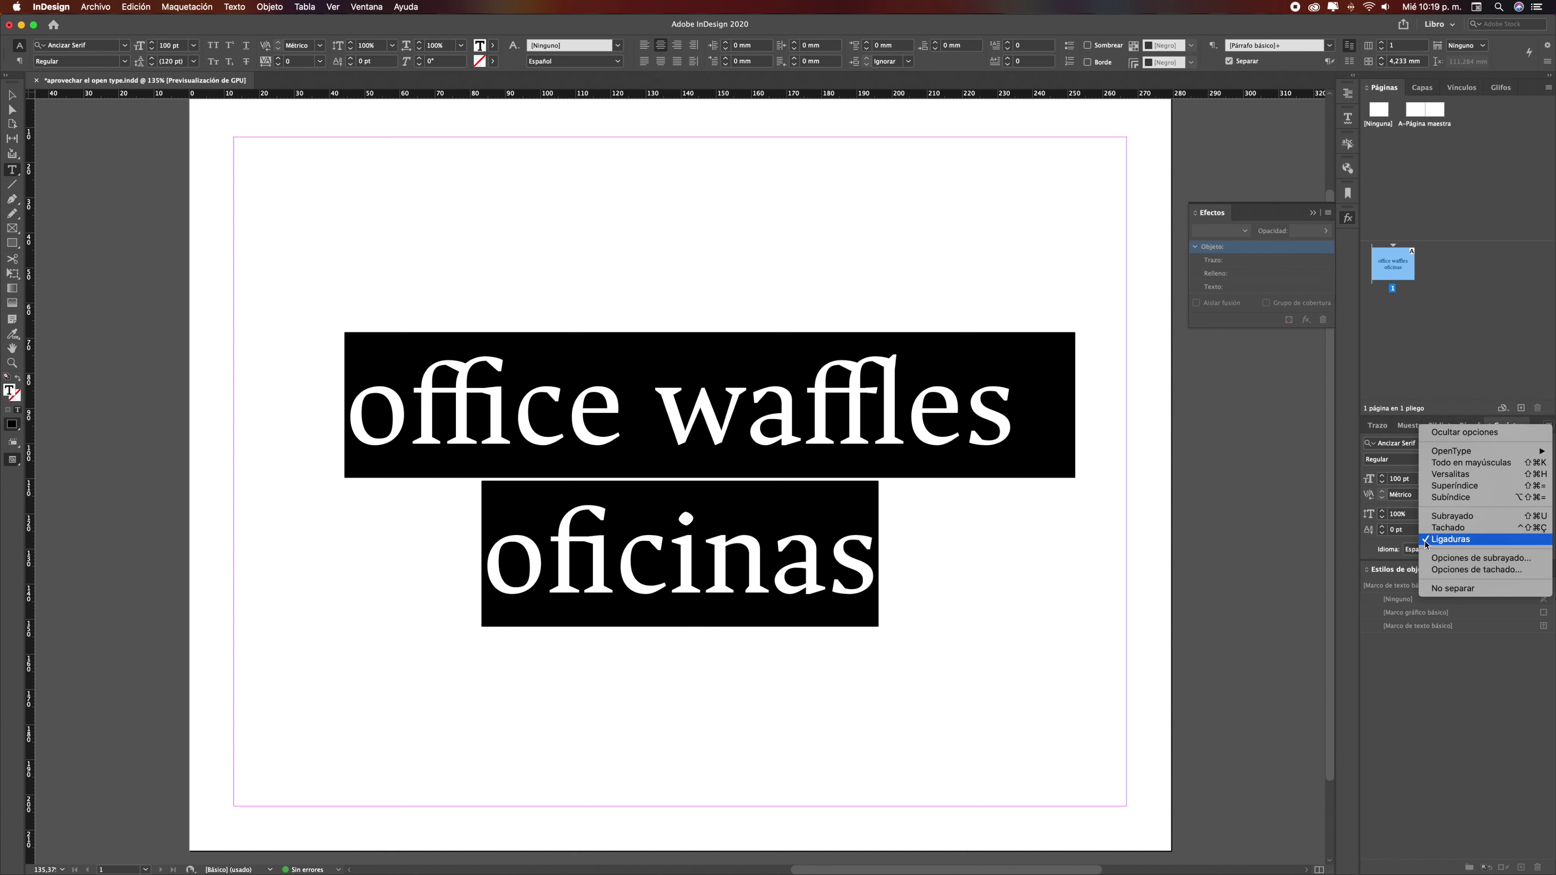
{"action": "left_click", "coordinate": [1440, 541]}
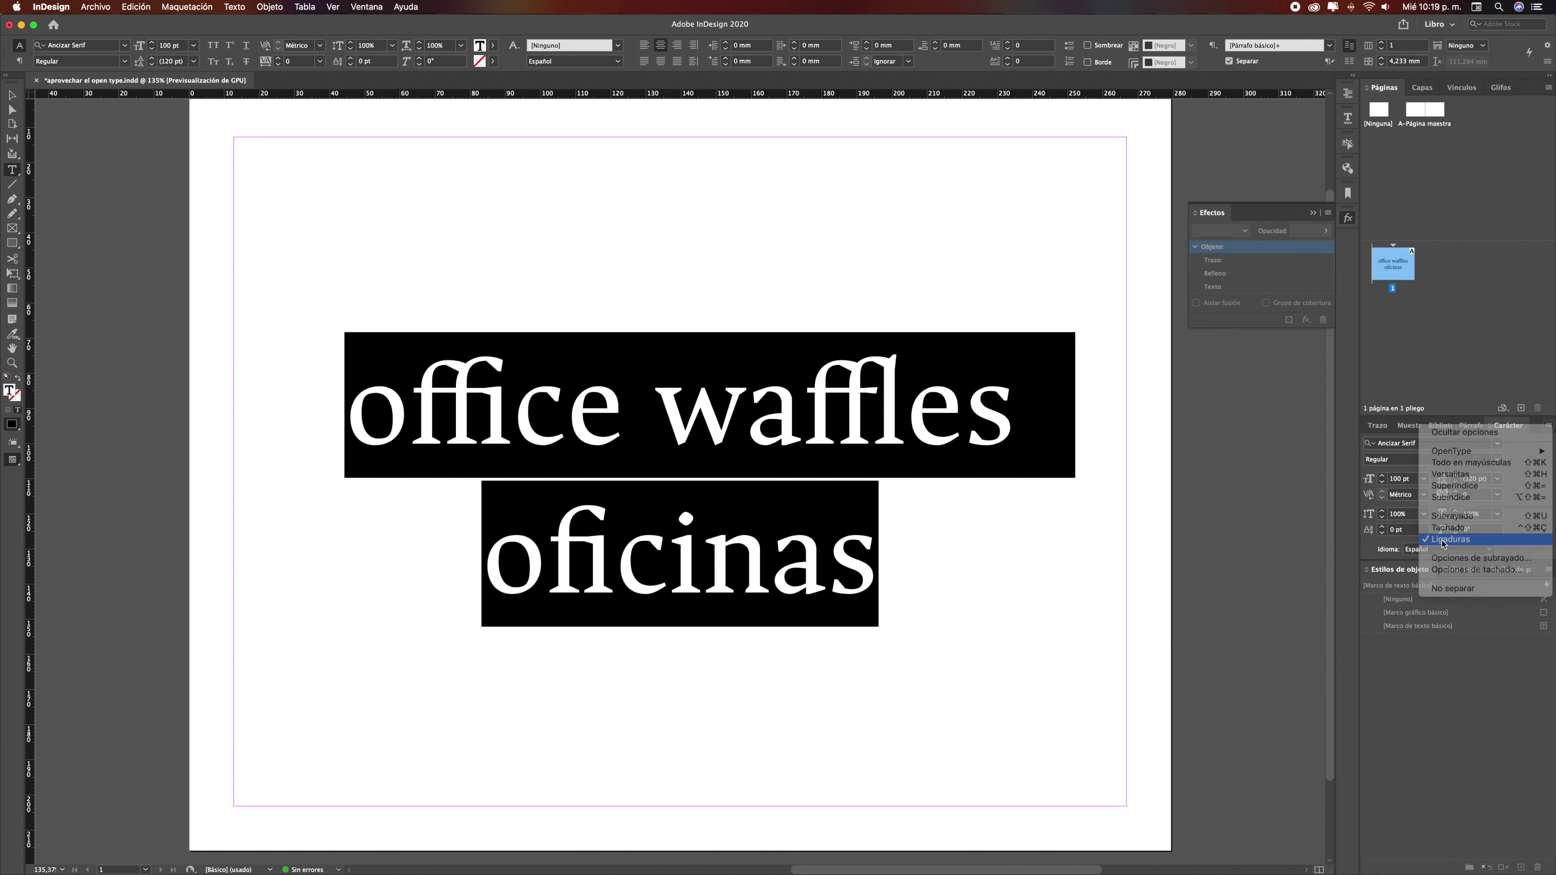
{"action": "left_click", "coordinate": [1549, 425]}
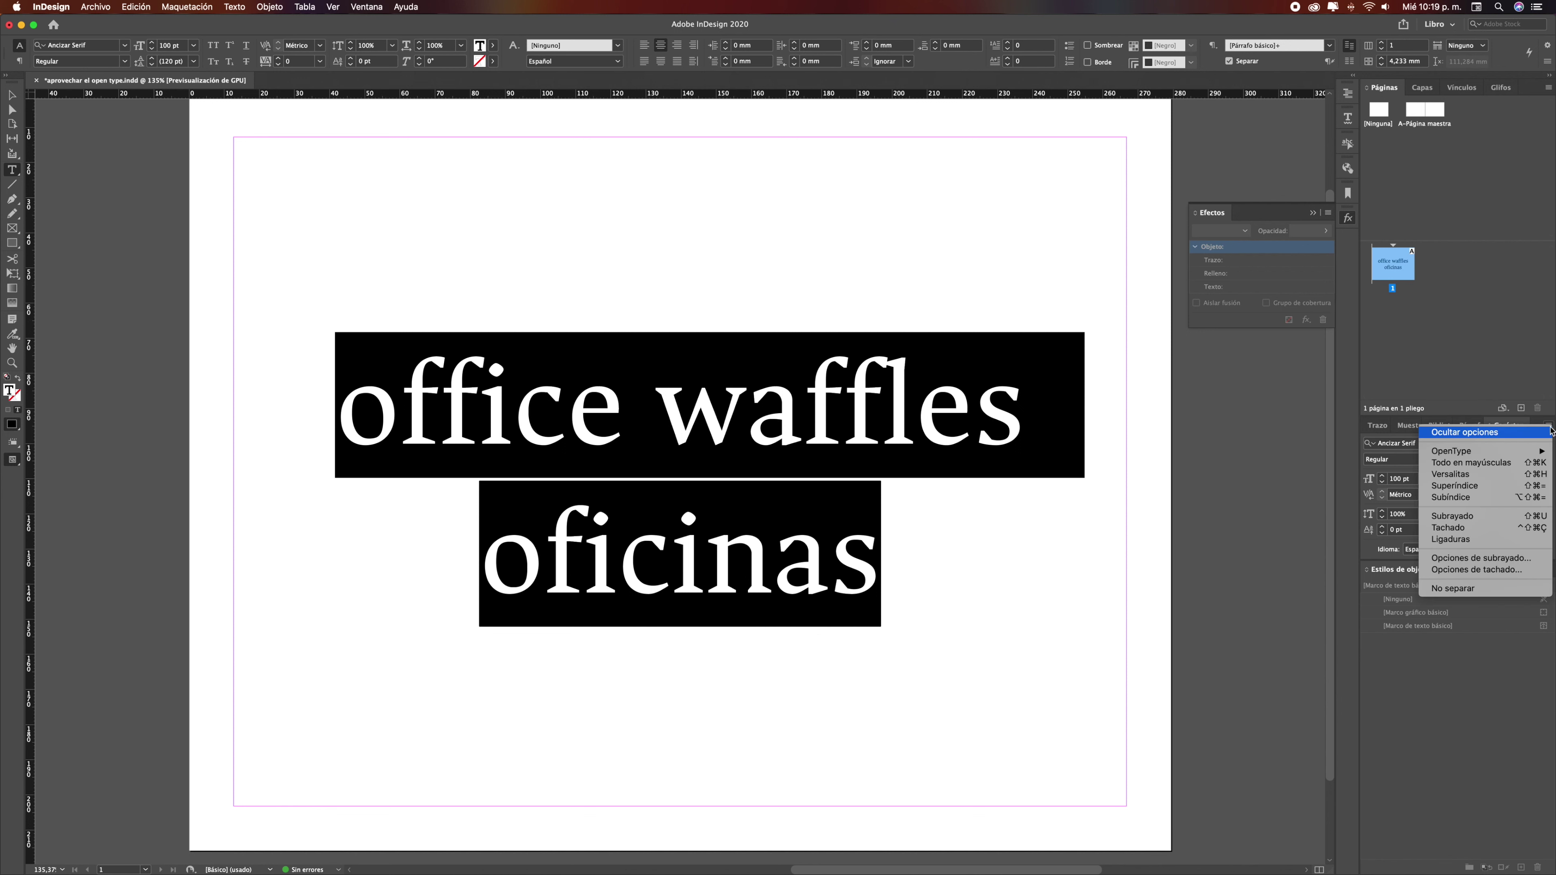
{"action": "left_click", "coordinate": [1447, 540]}
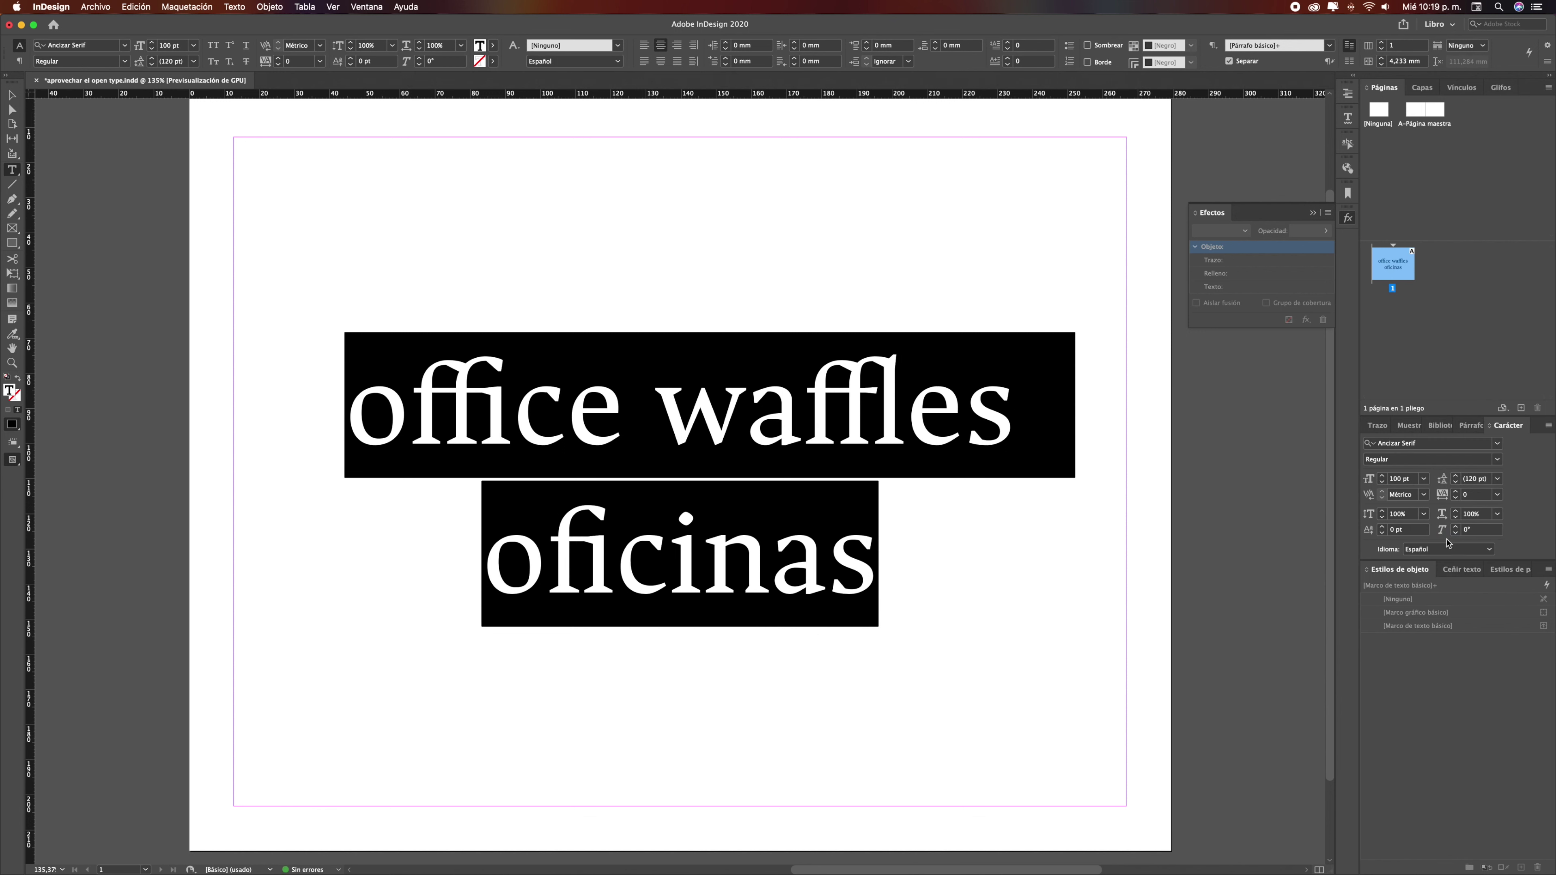
{"action": "left_click", "coordinate": [905, 453]}
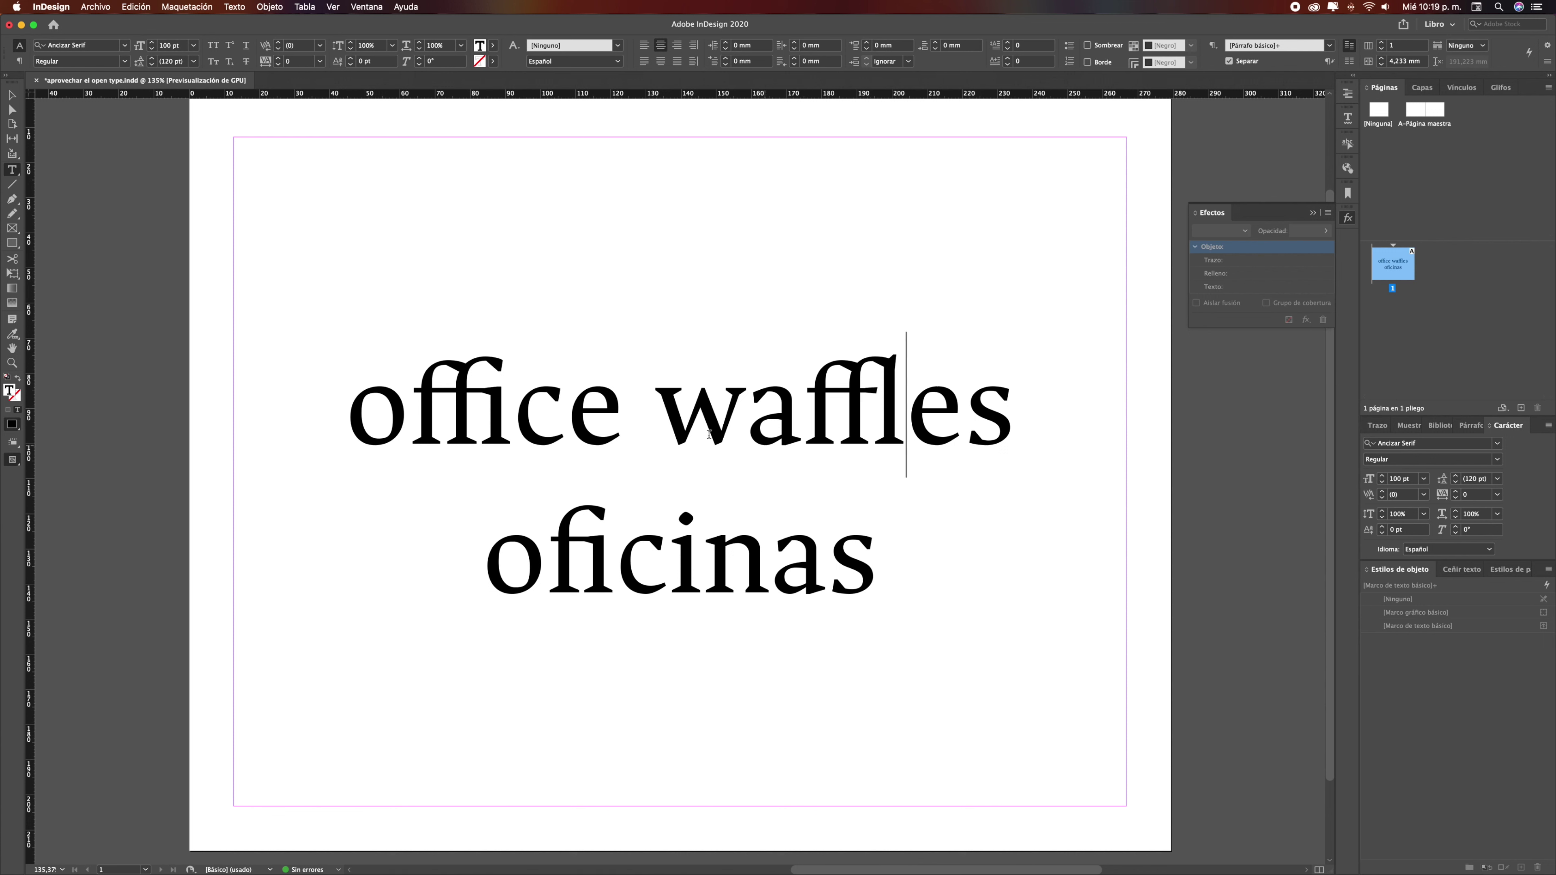
Replace all the text in the frame with the digits "012345678" and highlight them
{"action": "key", "text": "super+a"}
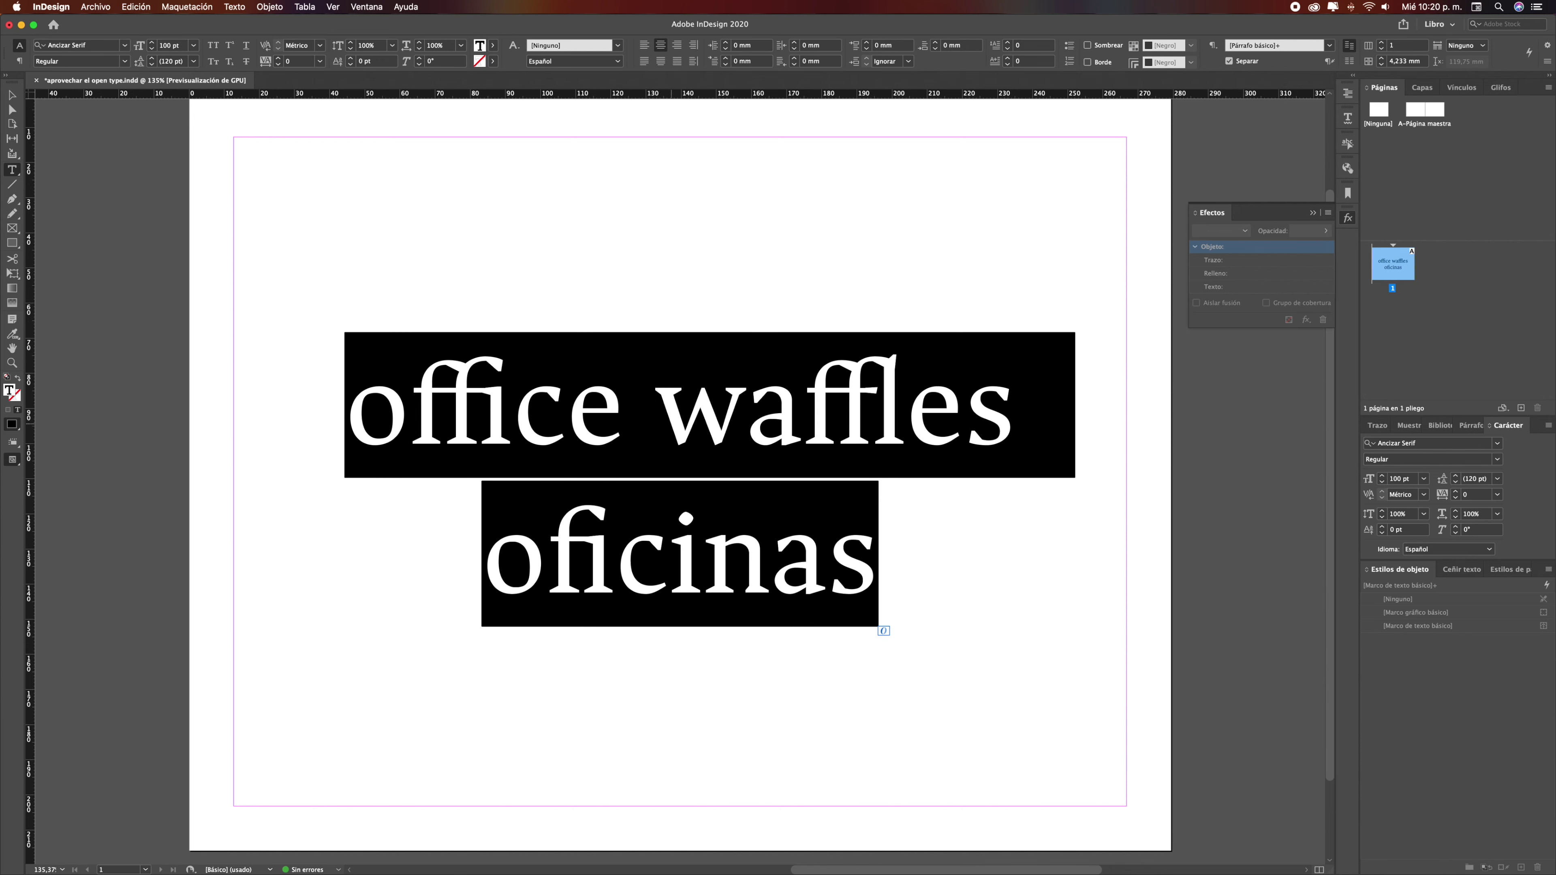
{"action": "type", "text": "01234"}
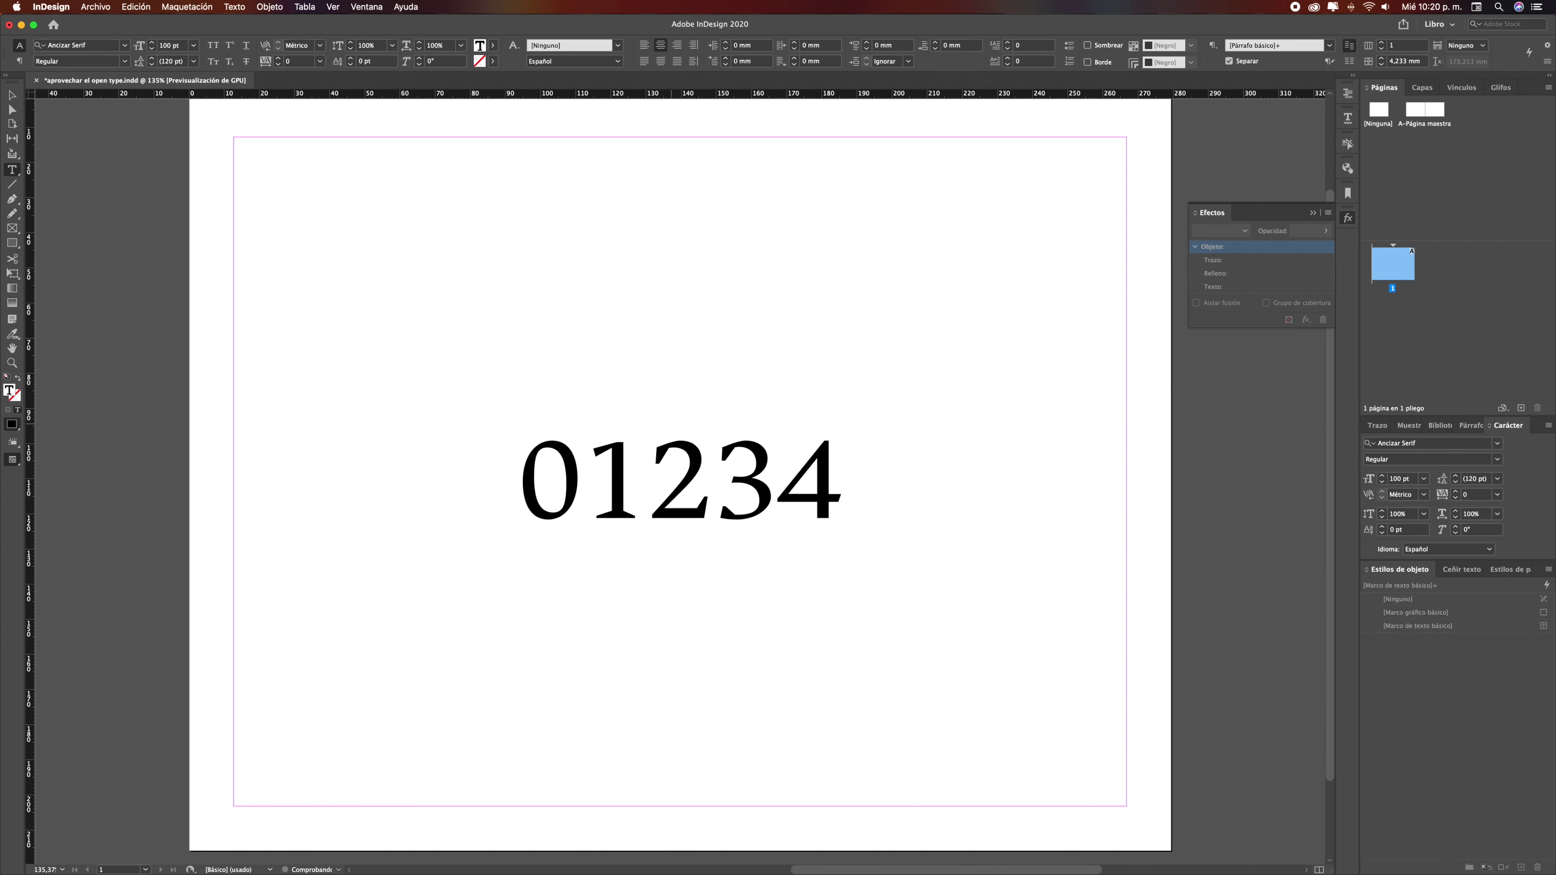
{"action": "type", "text": "5678"}
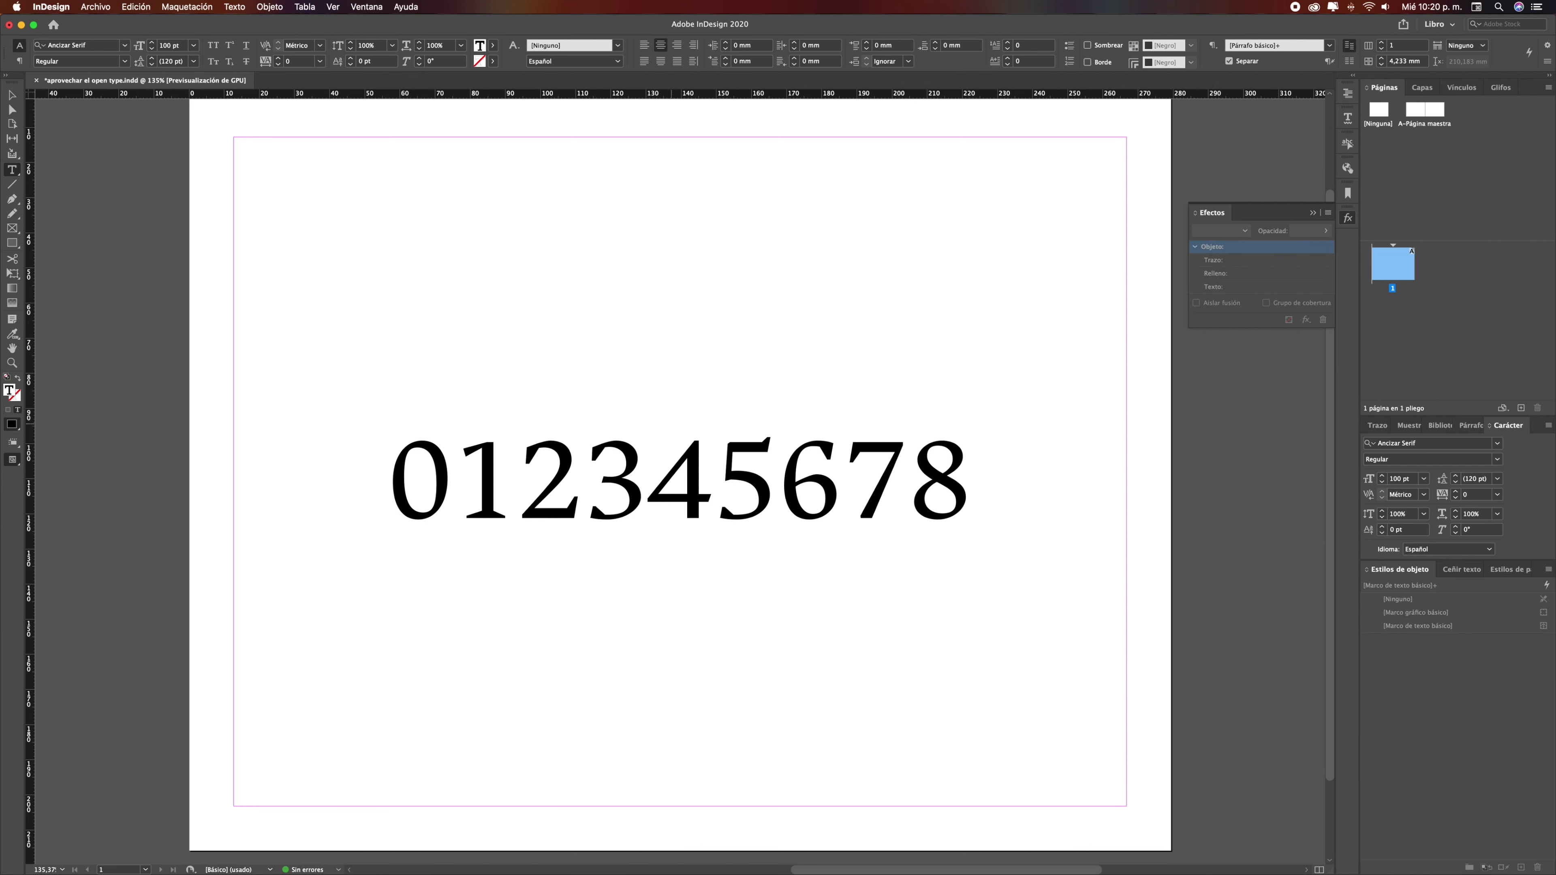
{"action": "key", "text": "super+a"}
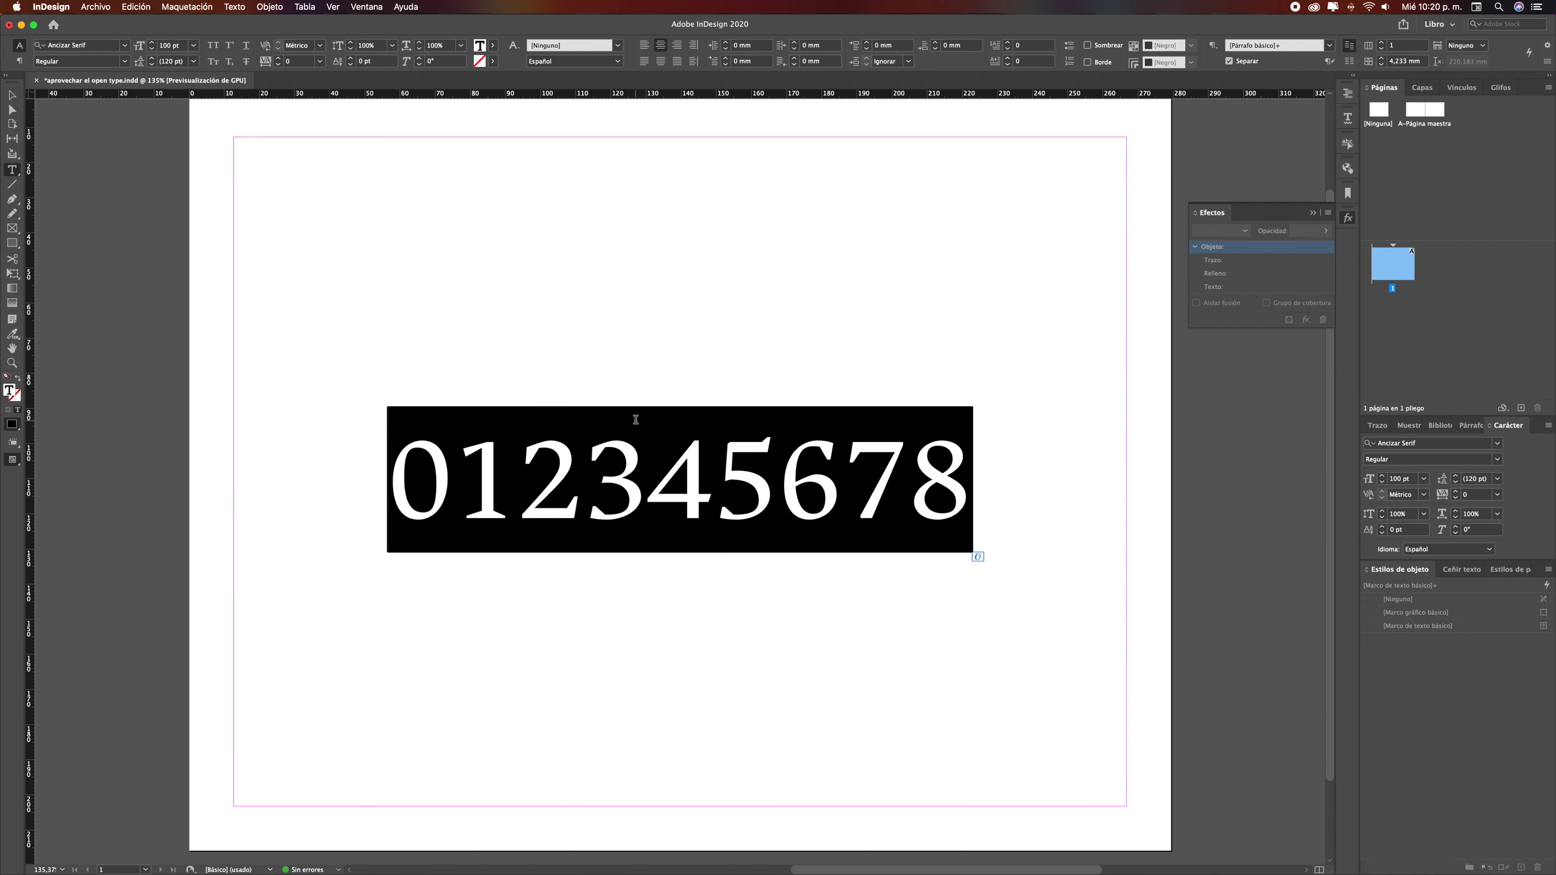
{"action": "left_click", "coordinate": [656, 463]}
{"action": "double_click", "coordinate": [655, 463]}
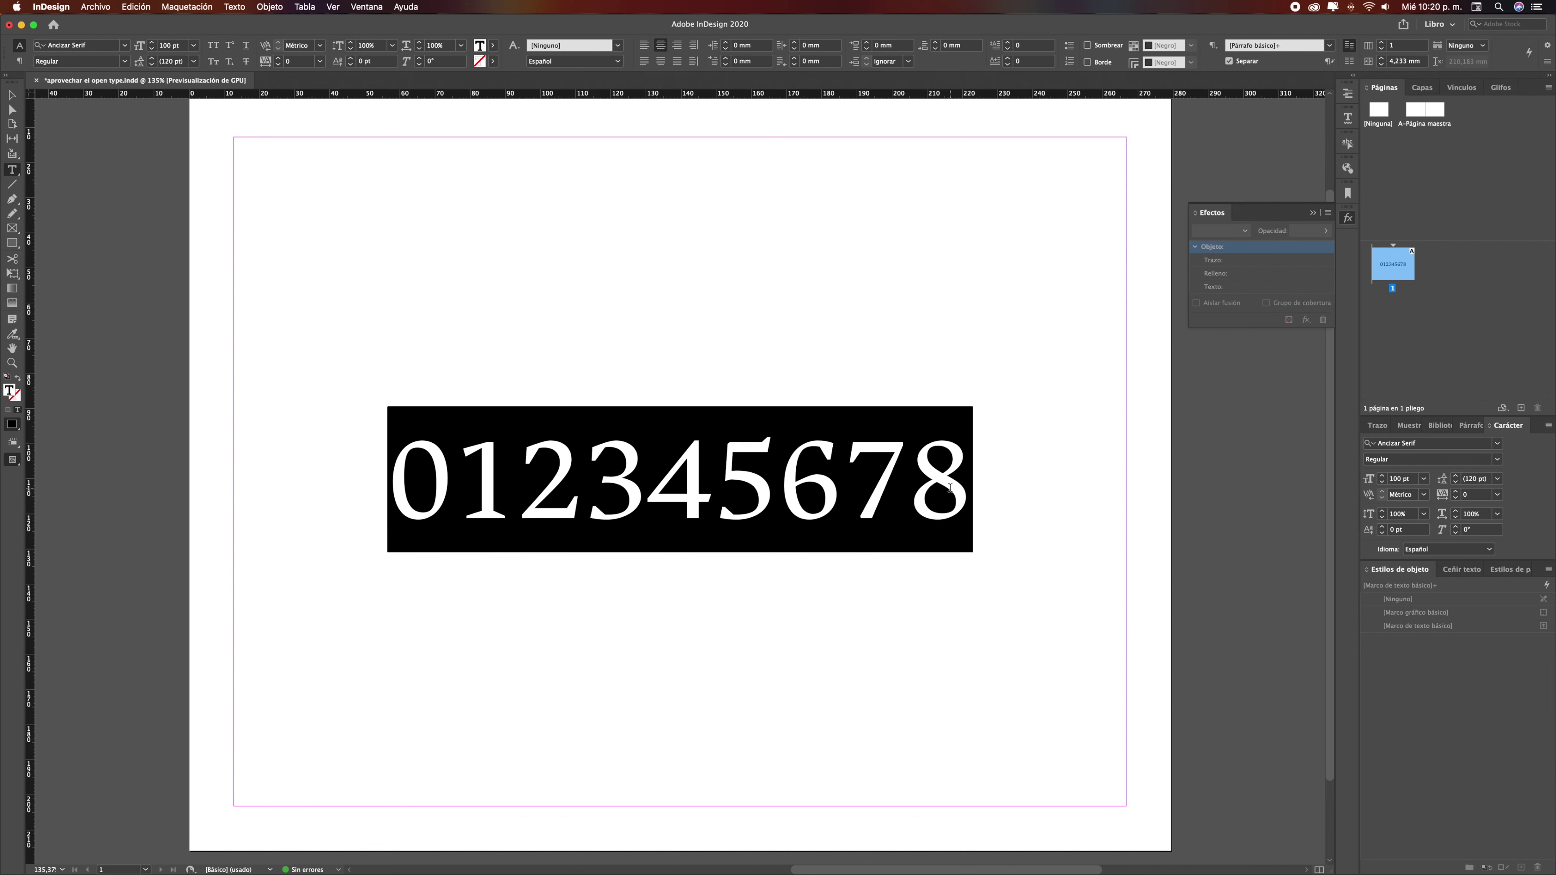
Add a second line of digits reading "385890167" below the first and select both lines
{"action": "left_click", "coordinate": [972, 480]}
{"action": "key", "text": "Return"}
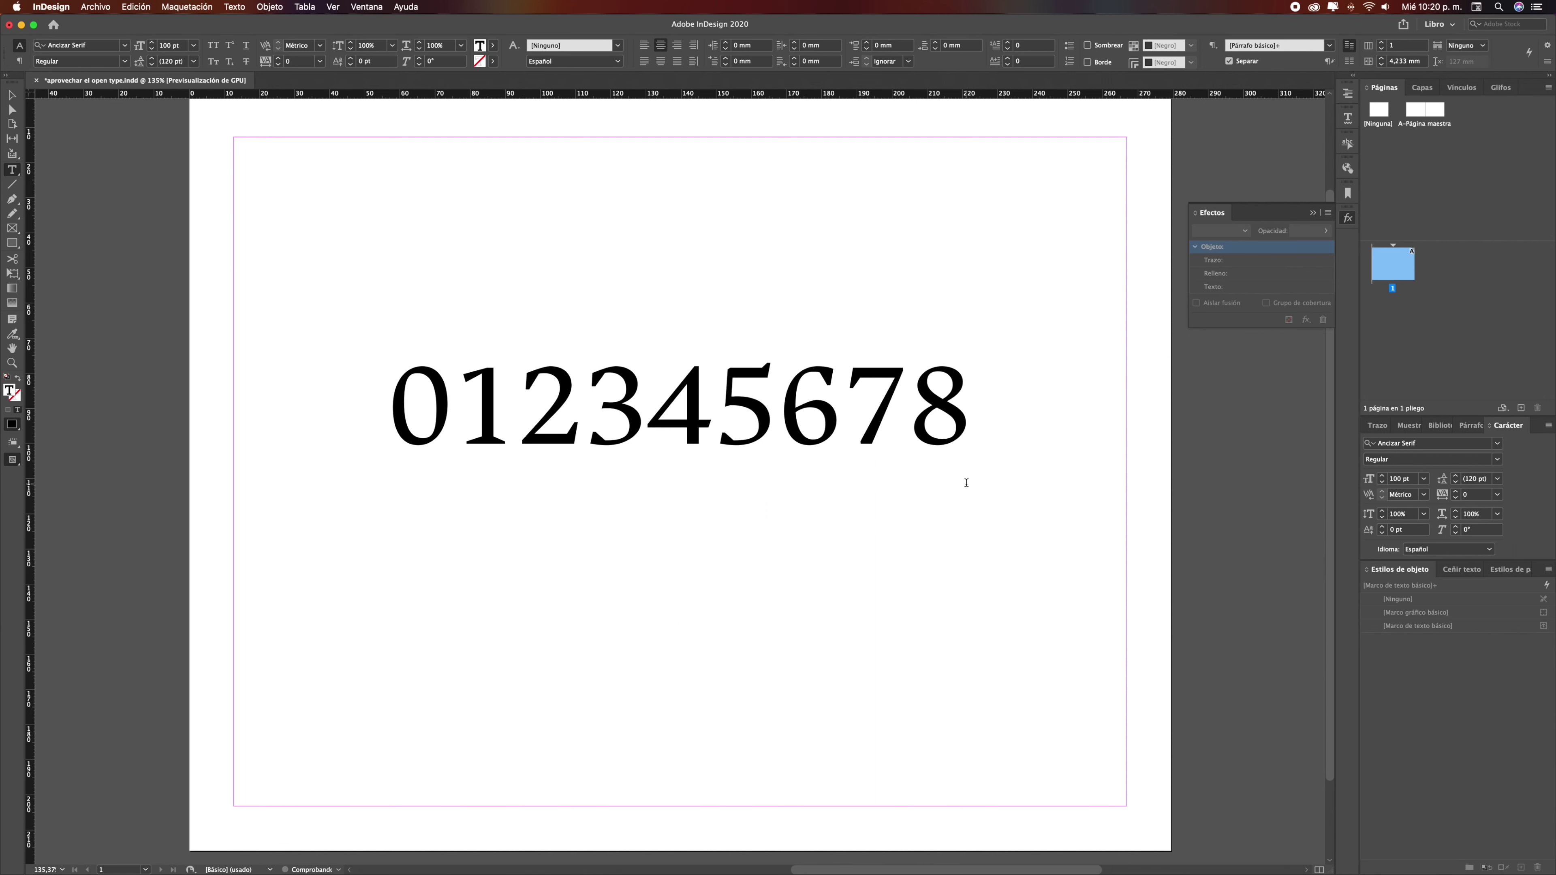
{"action": "type", "text": "38589"}
{"action": "type", "text": "01'"}
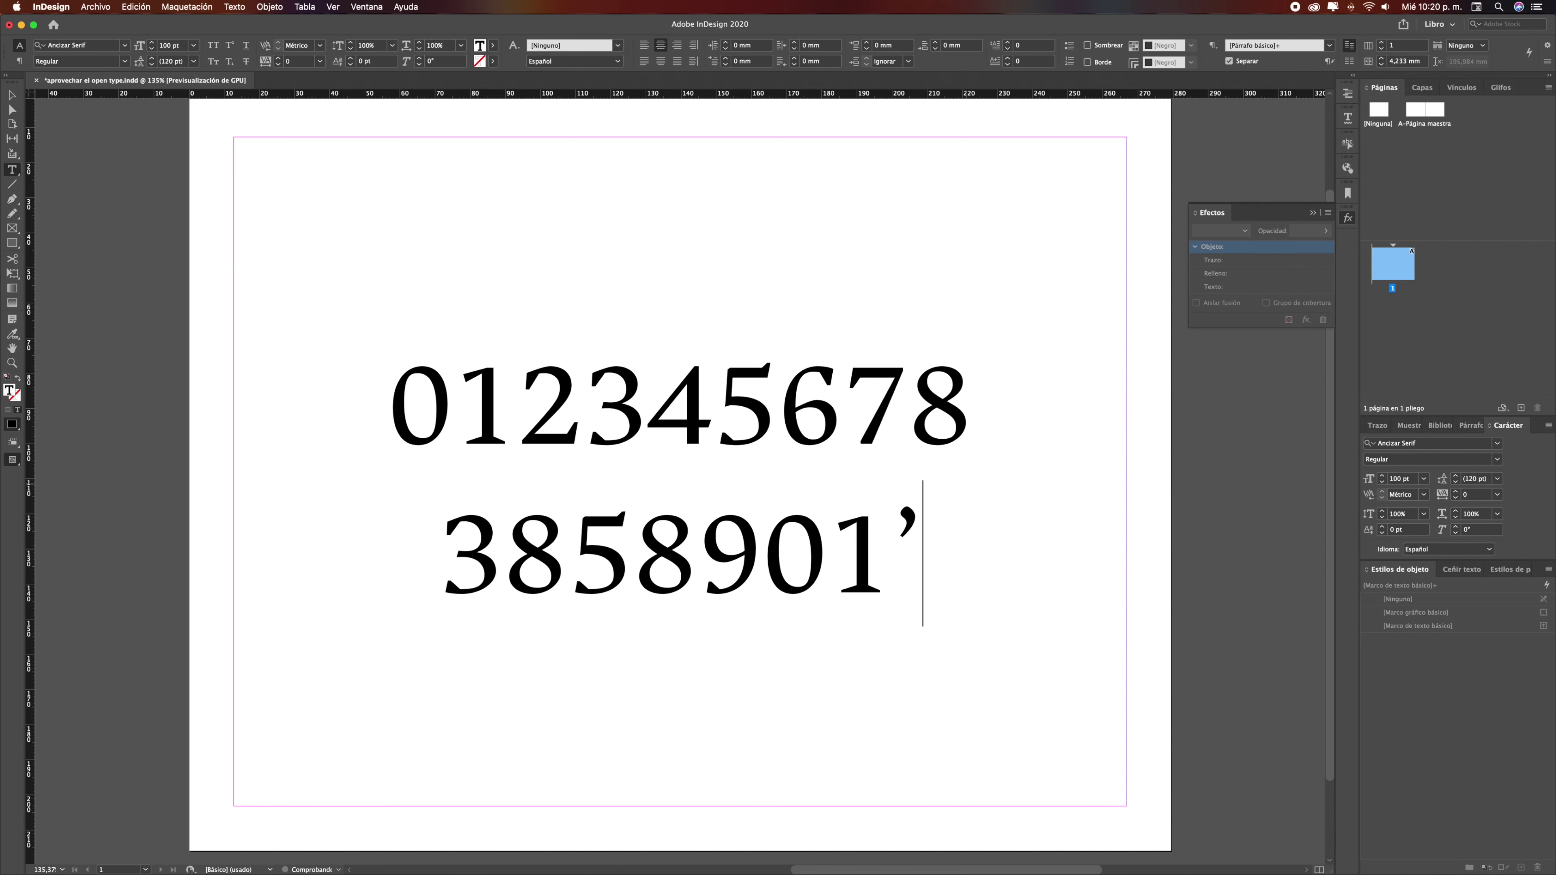
{"action": "key", "text": "BackSpace"}
{"action": "type", "text": "67"}
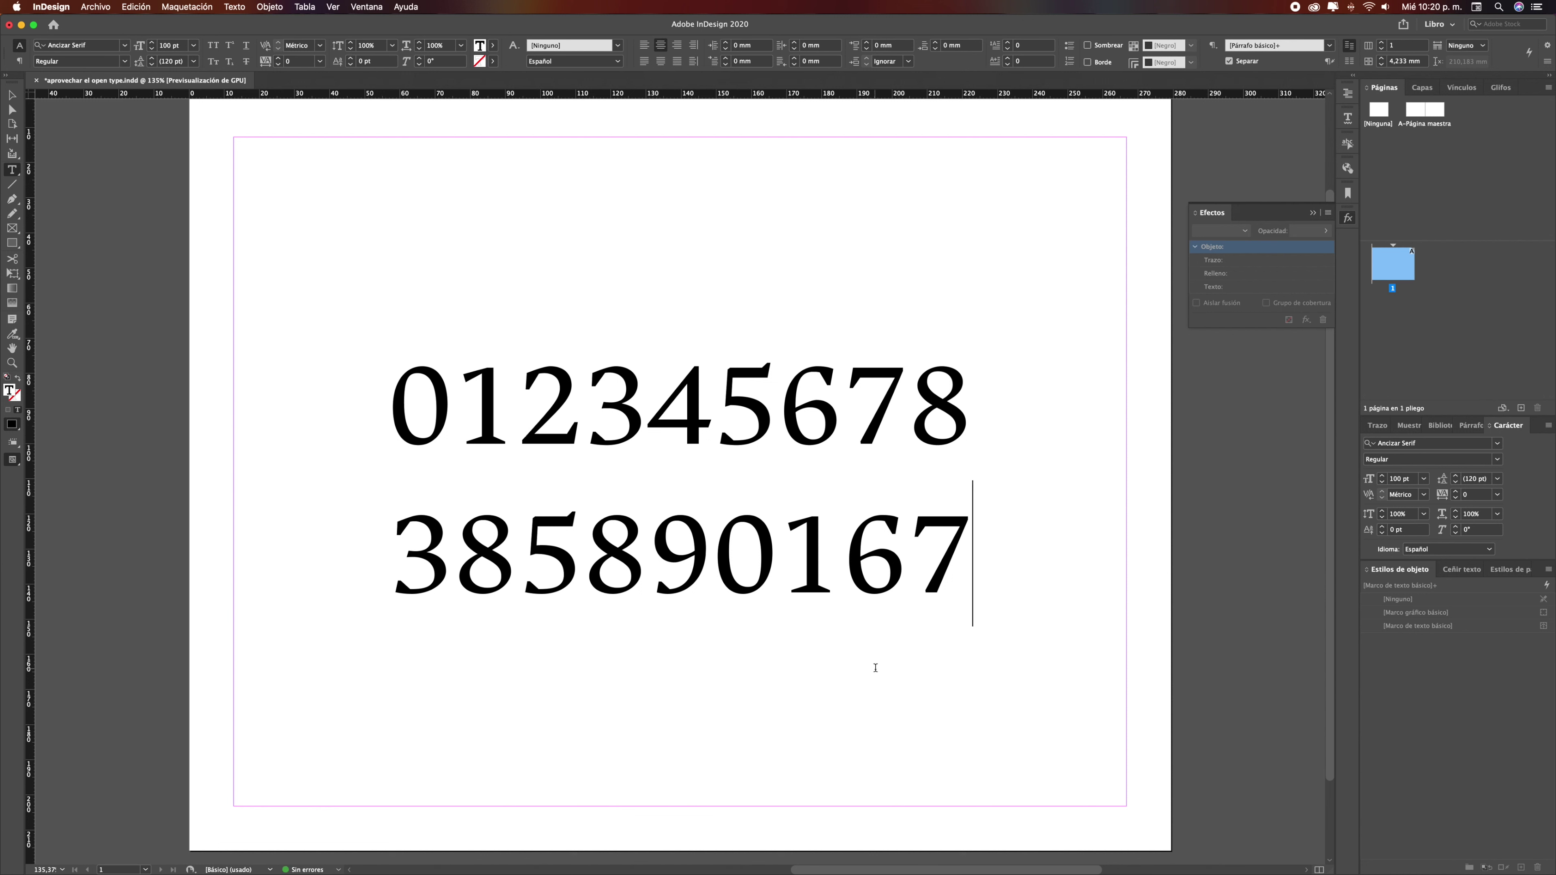
{"action": "left_click_drag", "start_coordinate": [963, 544], "coordinate": [302, 410]}
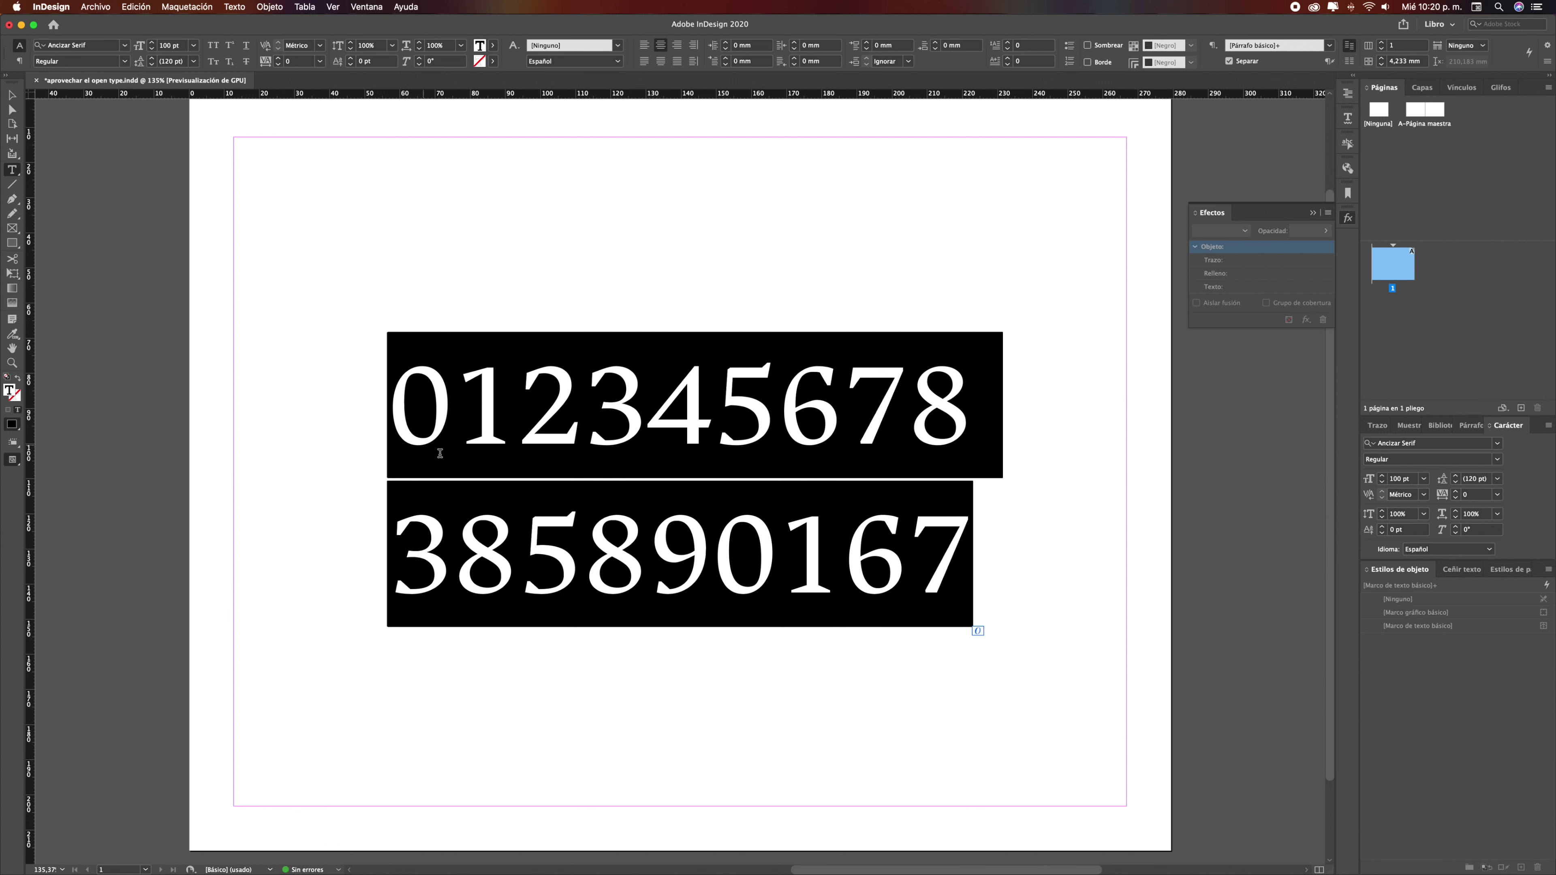
Select both lines of digits and check which OpenType numeral styles are offered for them
{"action": "left_click", "coordinate": [645, 492]}
{"action": "left_click_drag", "start_coordinate": [389, 410], "coordinate": [1052, 580]}
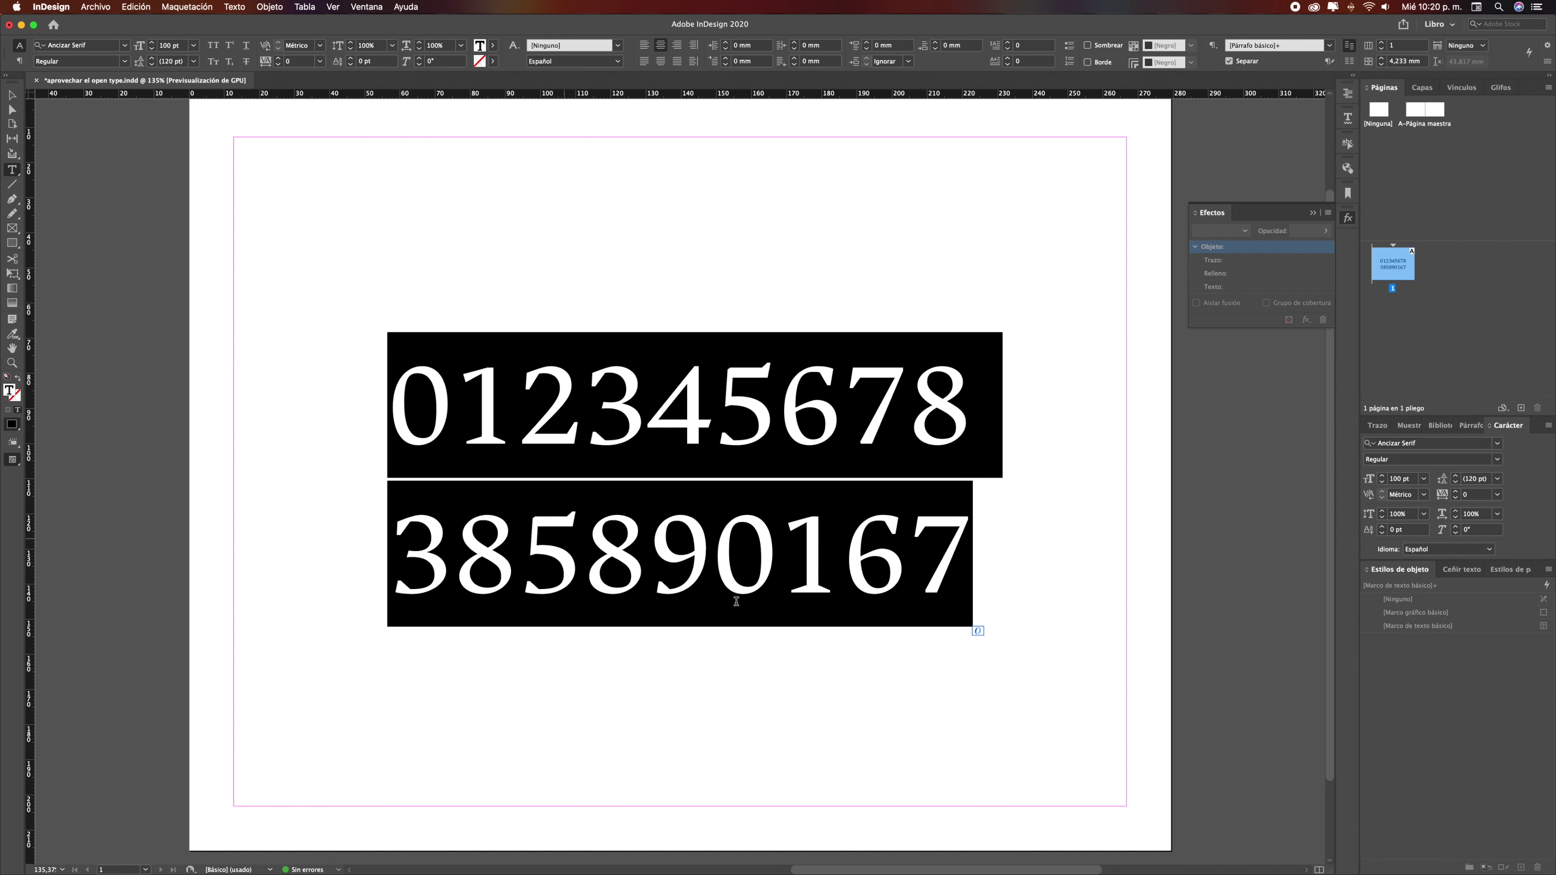
{"action": "left_click", "coordinate": [895, 617]}
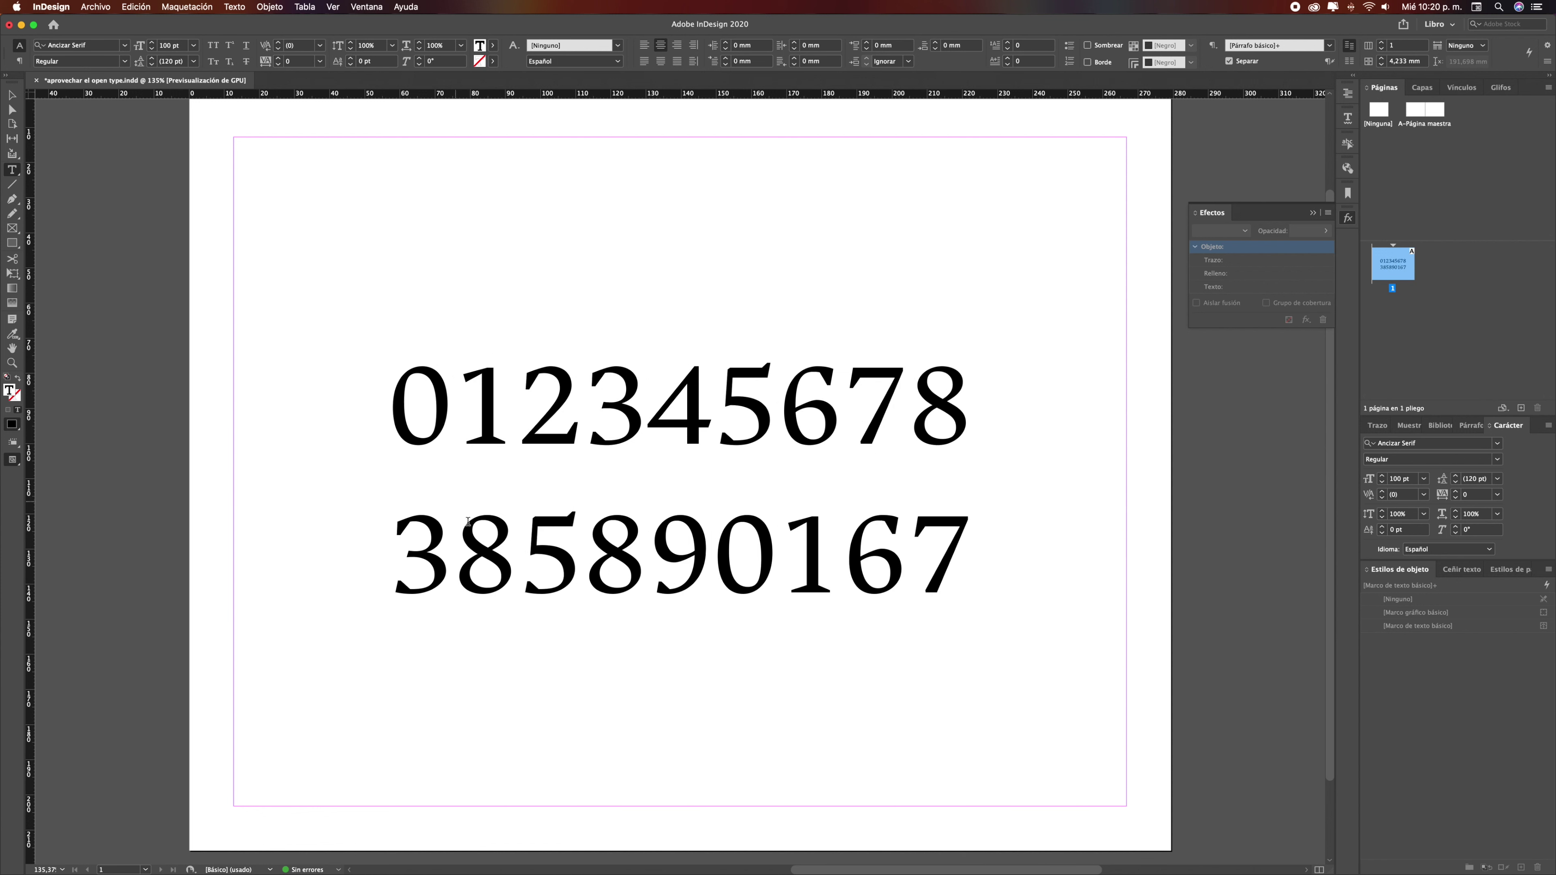
{"action": "left_click_drag", "start_coordinate": [403, 420], "coordinate": [1087, 545]}
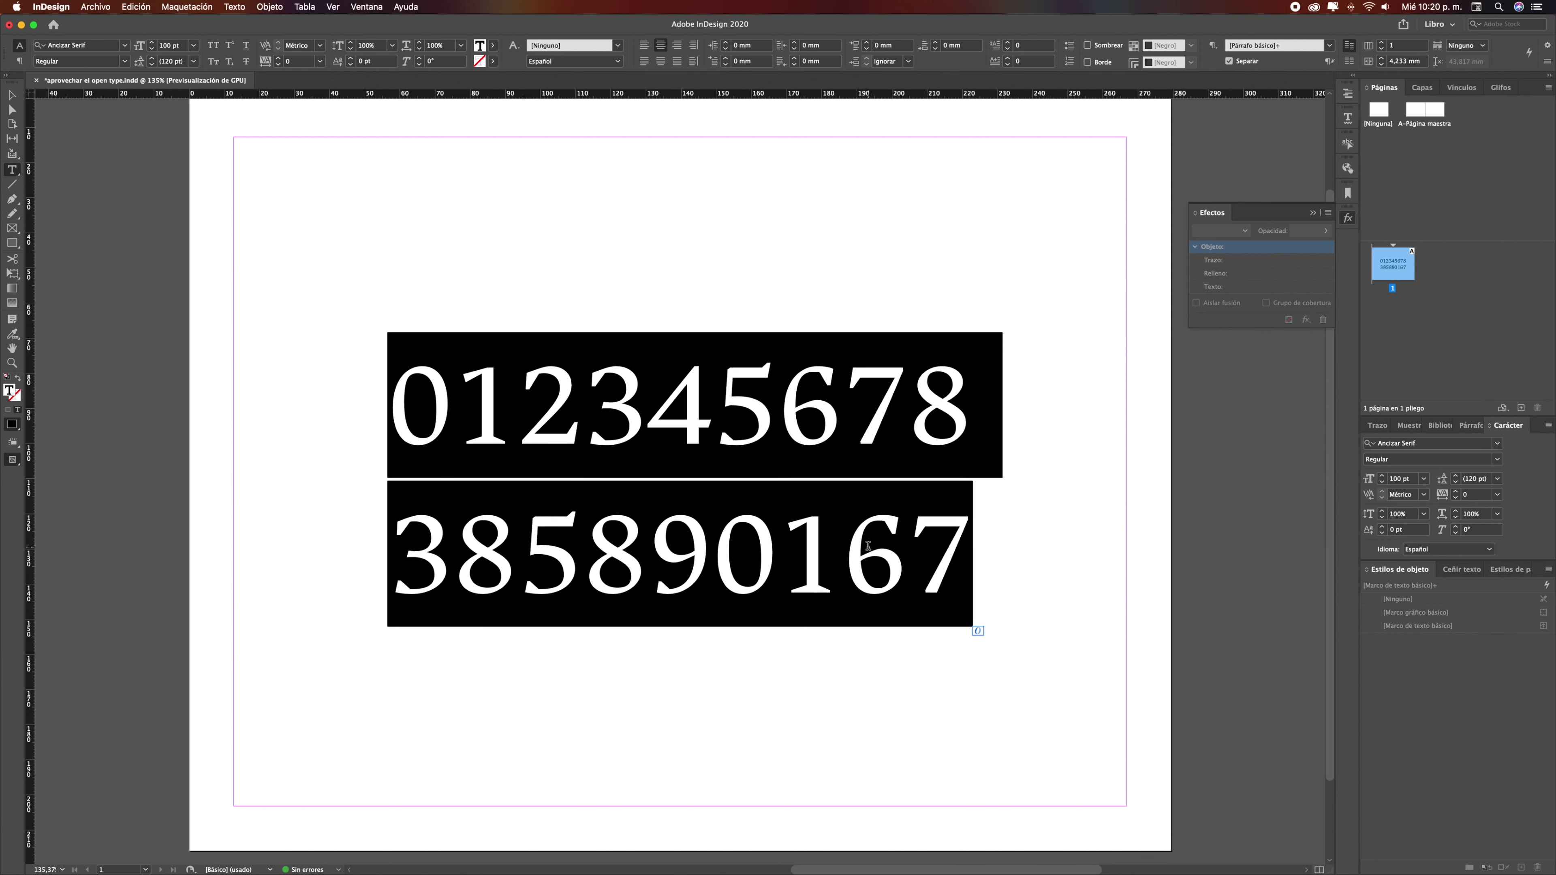
{"action": "left_click", "coordinate": [1546, 427]}
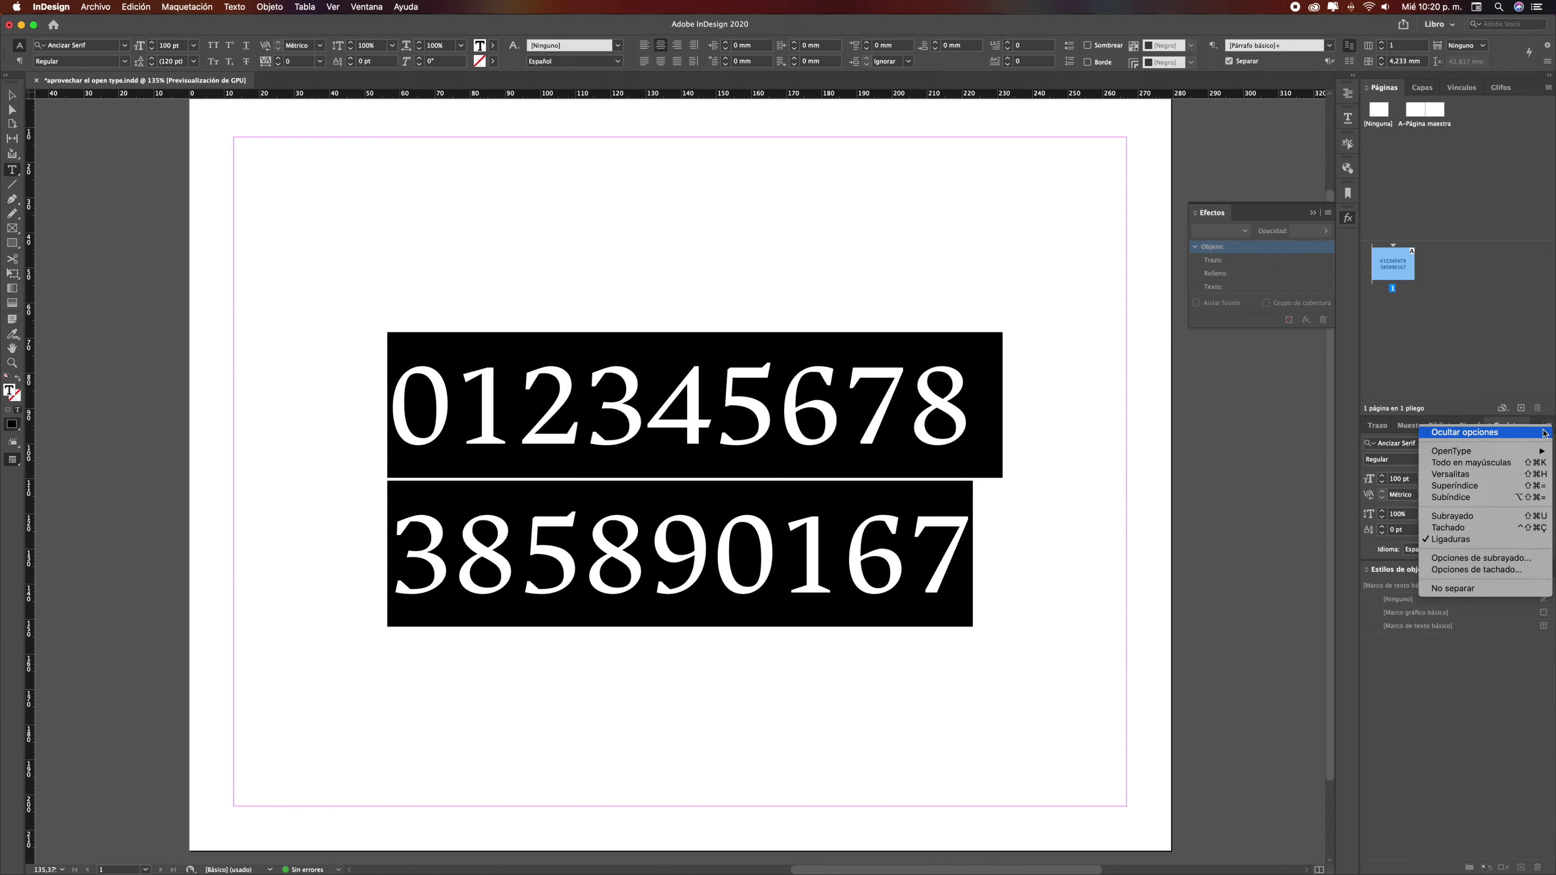
{"action": "mouse_move", "coordinate": [1531, 451]}
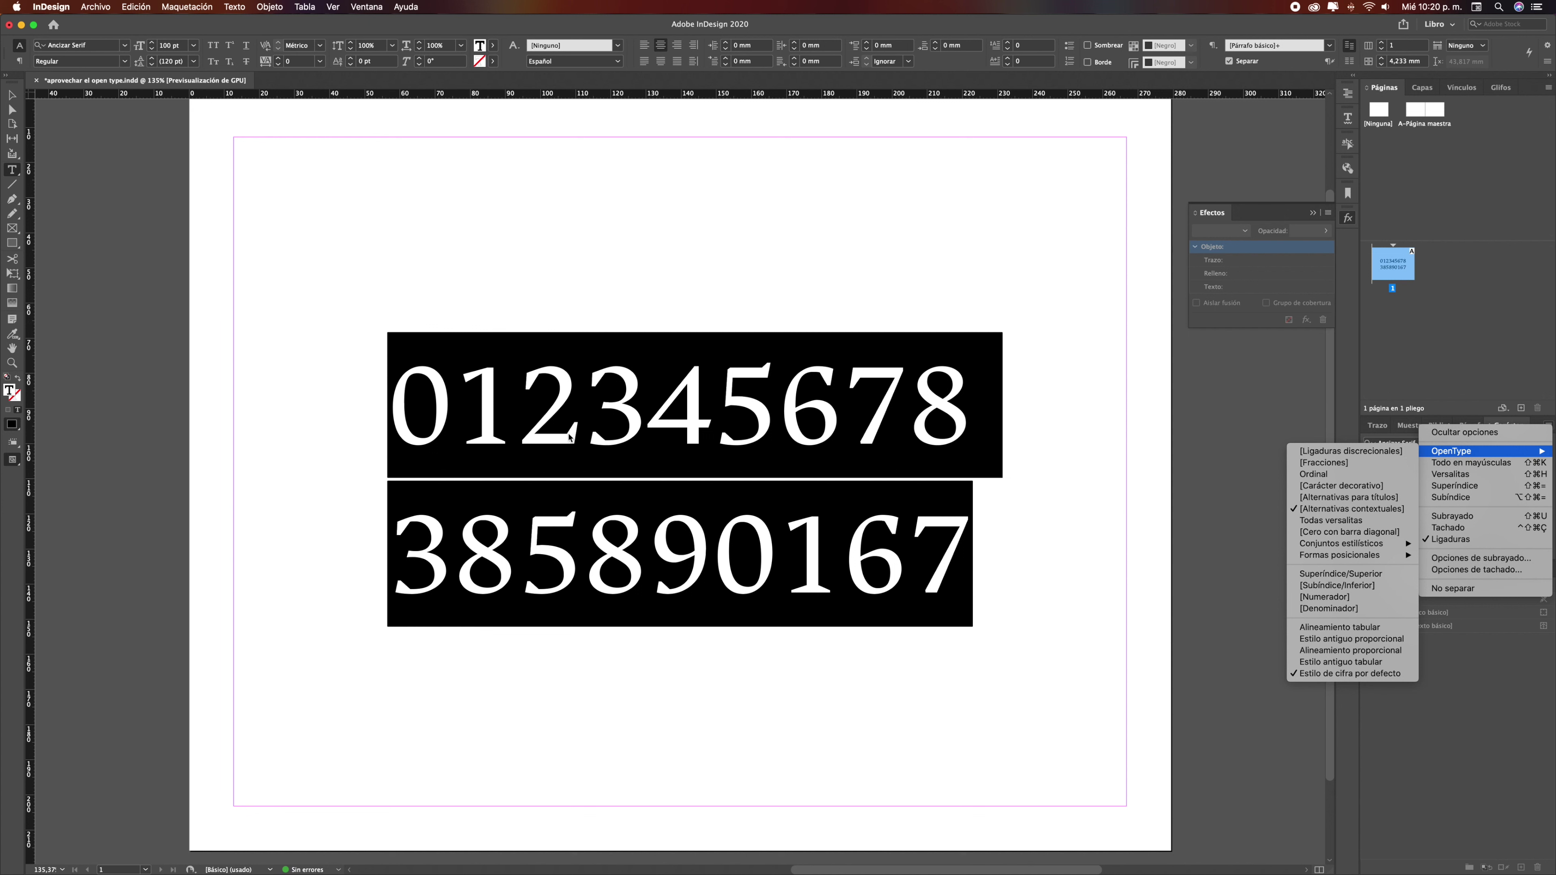
{"action": "left_click", "coordinate": [519, 430]}
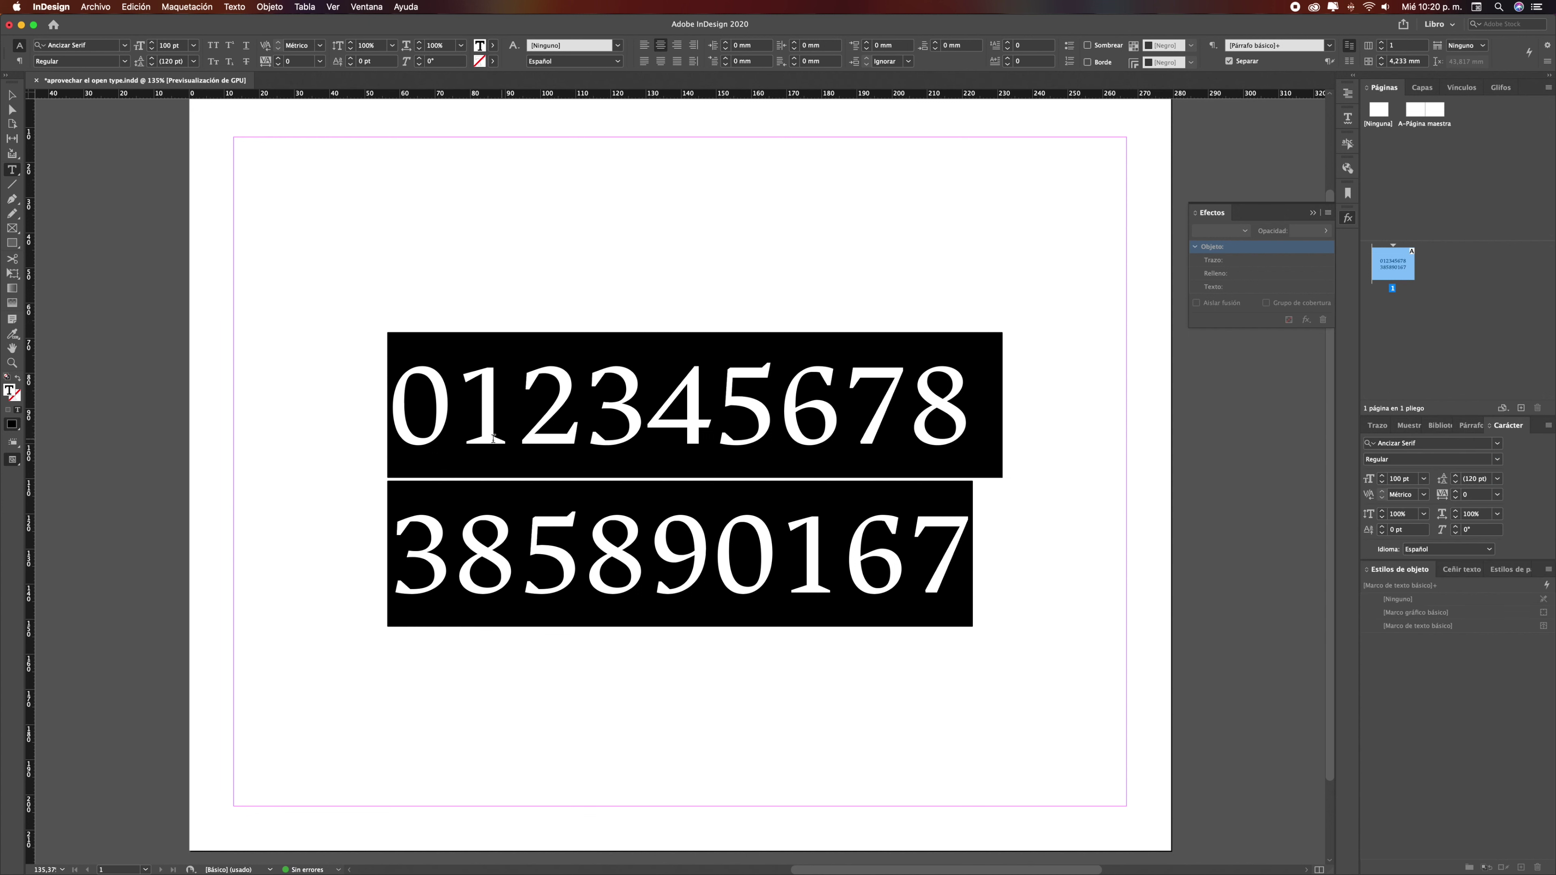
Highlight the digit 1 in the first line to examine the width it occupies beside its neighbours
{"action": "left_click", "coordinate": [468, 425]}
{"action": "left_click_drag", "start_coordinate": [468, 425], "coordinate": [519, 423]}
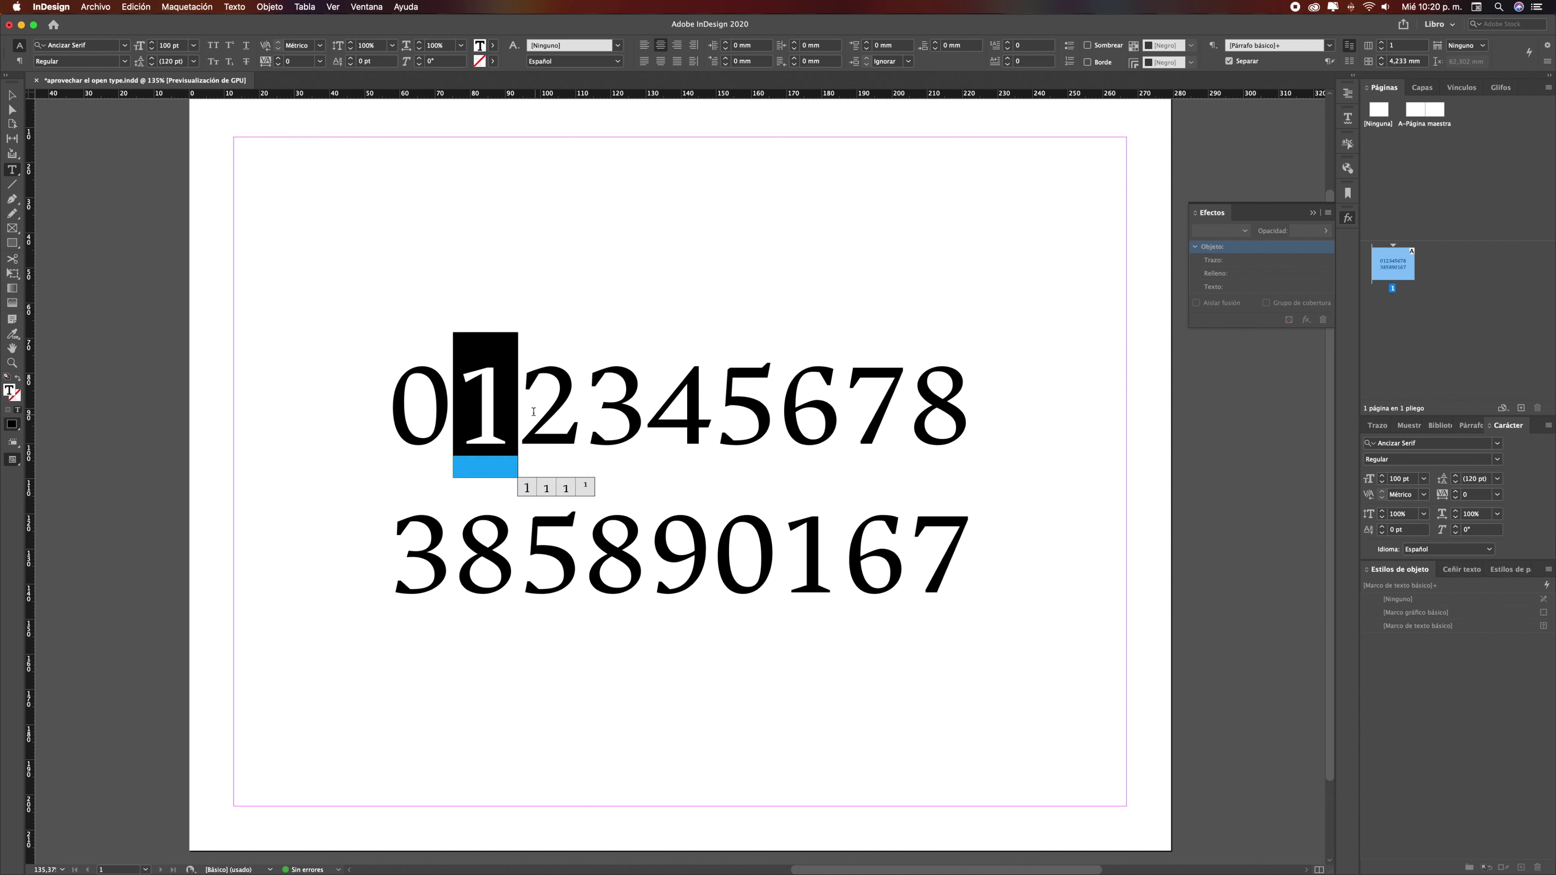
{"action": "key", "text": "Right"}
{"action": "key", "text": "Right"}
{"action": "key", "text": "Right"}
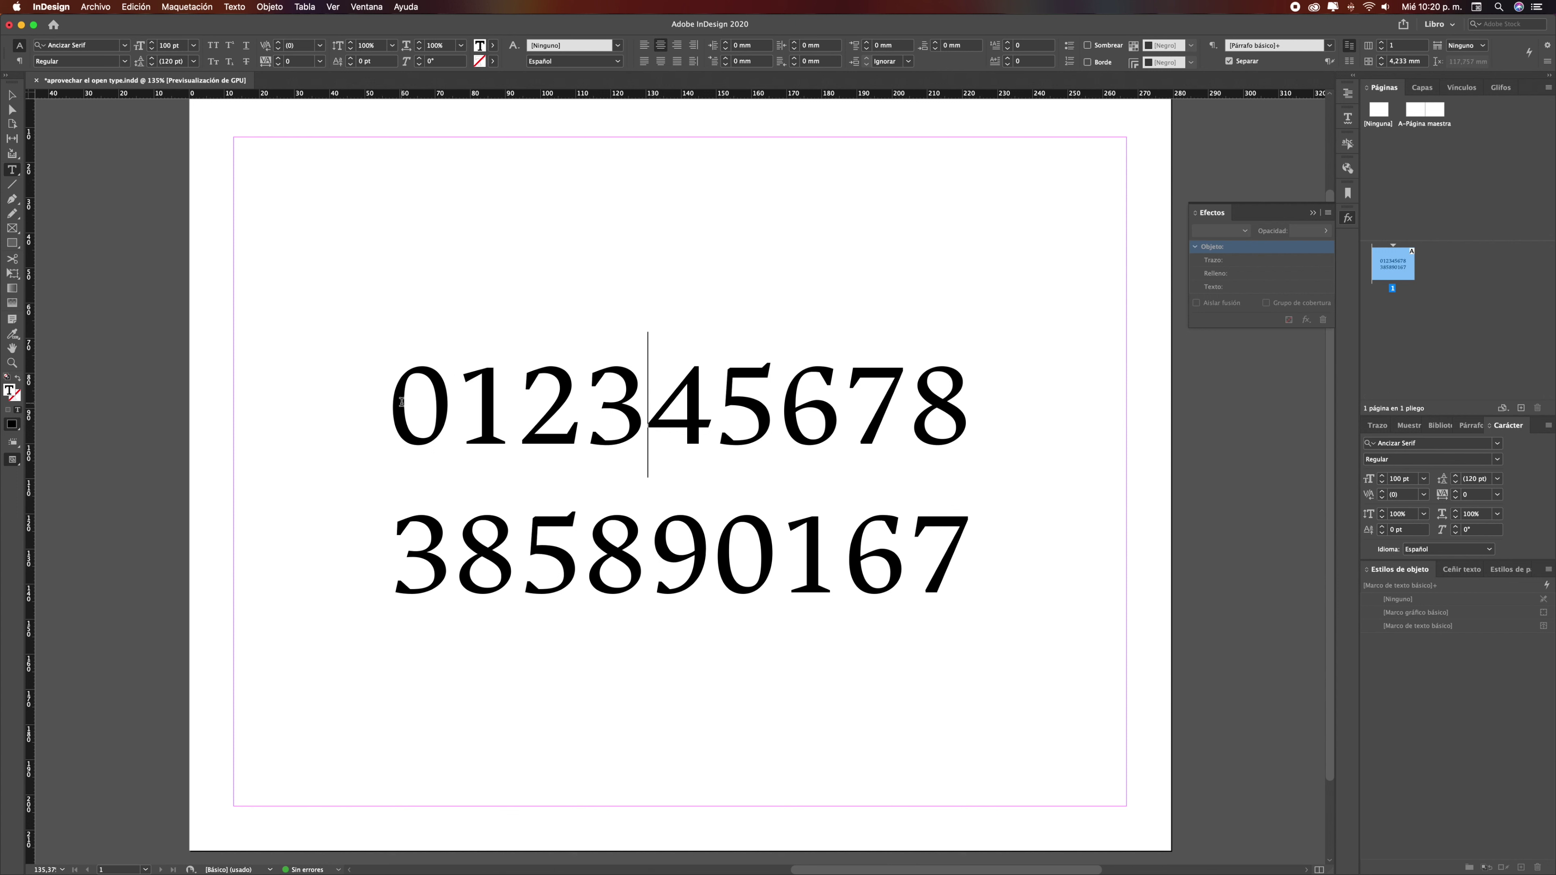
Apply the OpenType numeral style Alineamiento proporcional to both lines of digits
{"action": "left_click_drag", "start_coordinate": [458, 403], "coordinate": [972, 556]}
{"action": "left_click", "coordinate": [384, 392]}
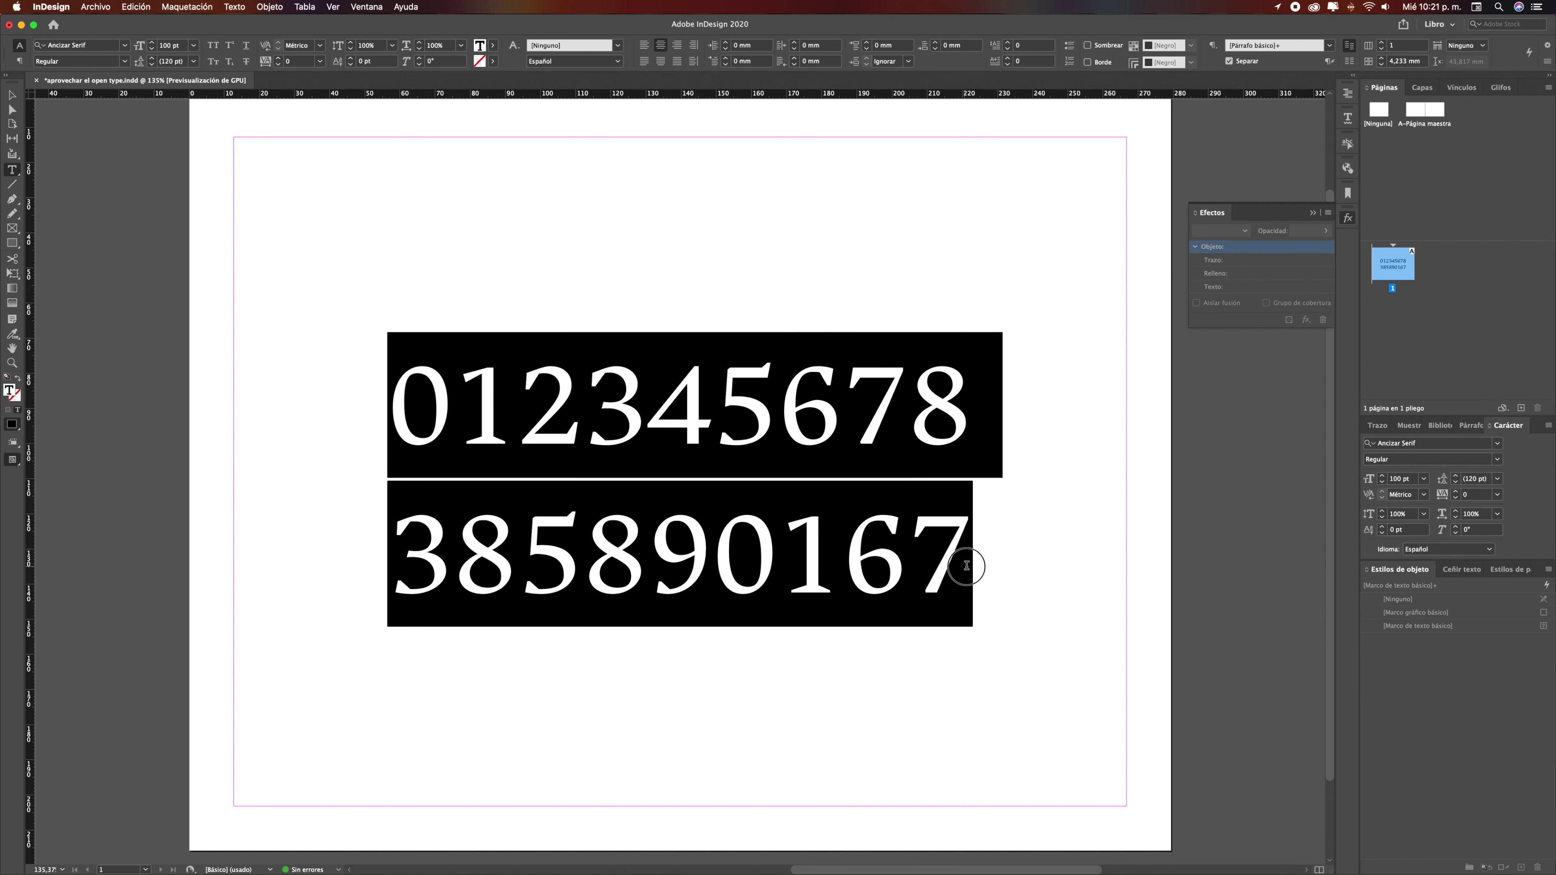
{"action": "left_click", "coordinate": [1547, 425]}
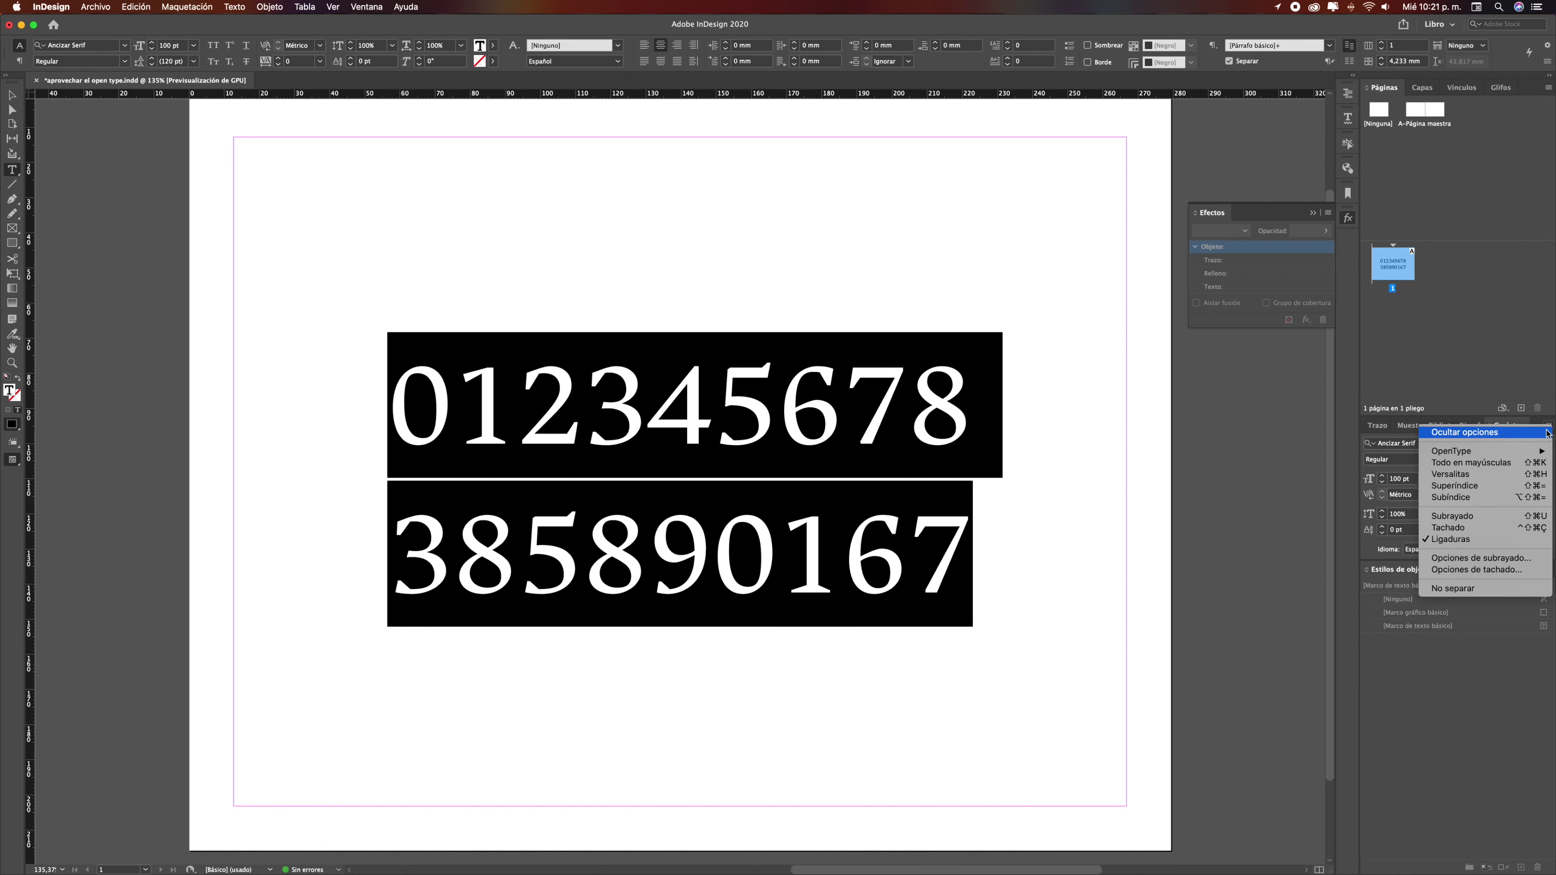
{"action": "mouse_move", "coordinate": [1525, 453]}
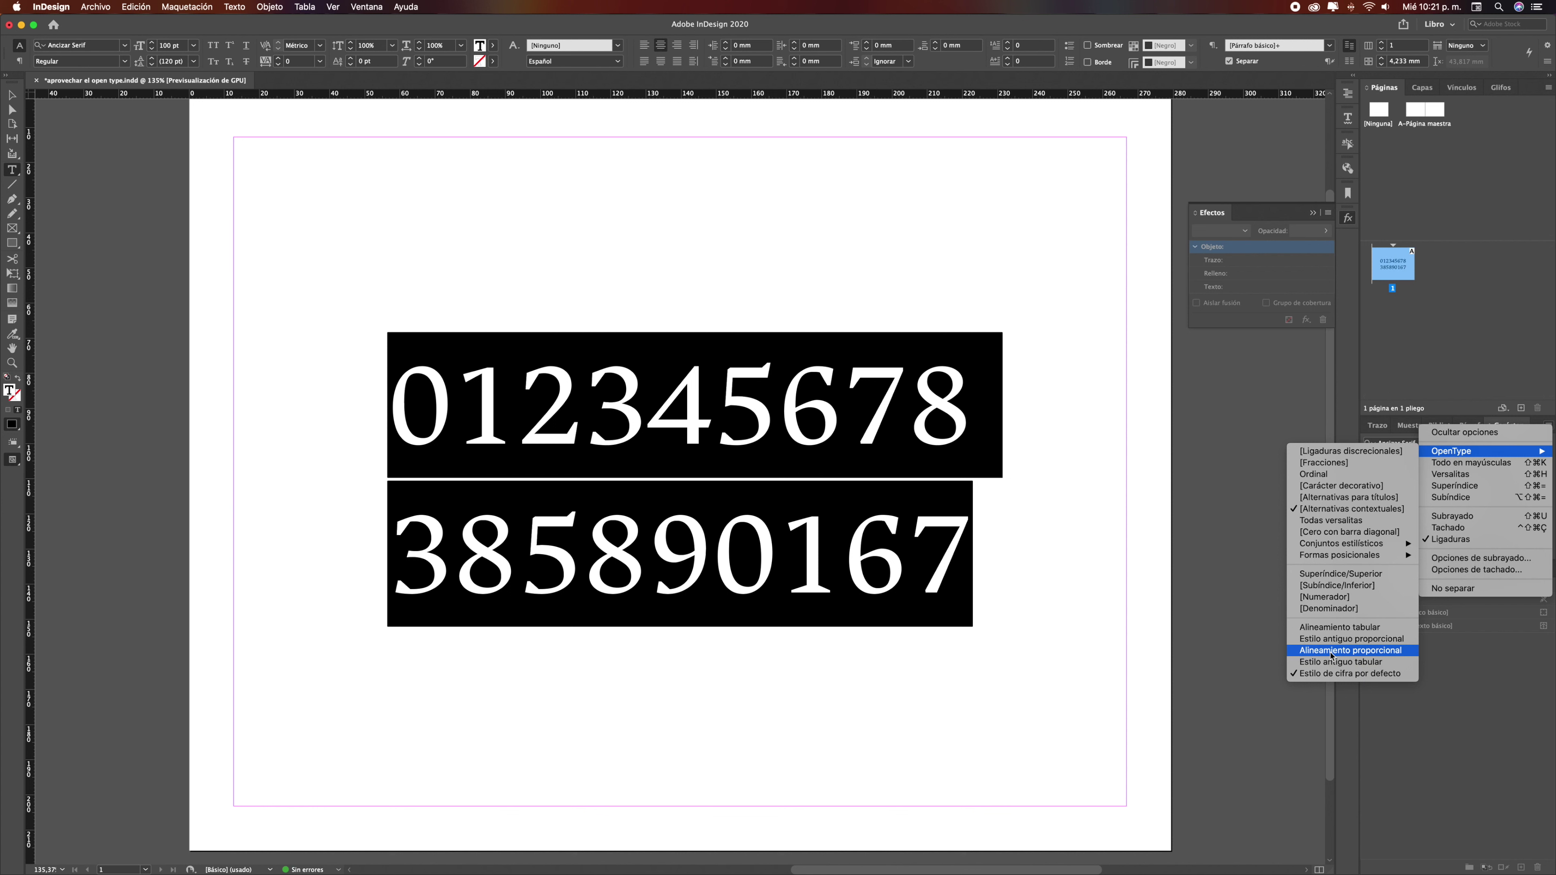
{"action": "left_click", "coordinate": [1318, 654]}
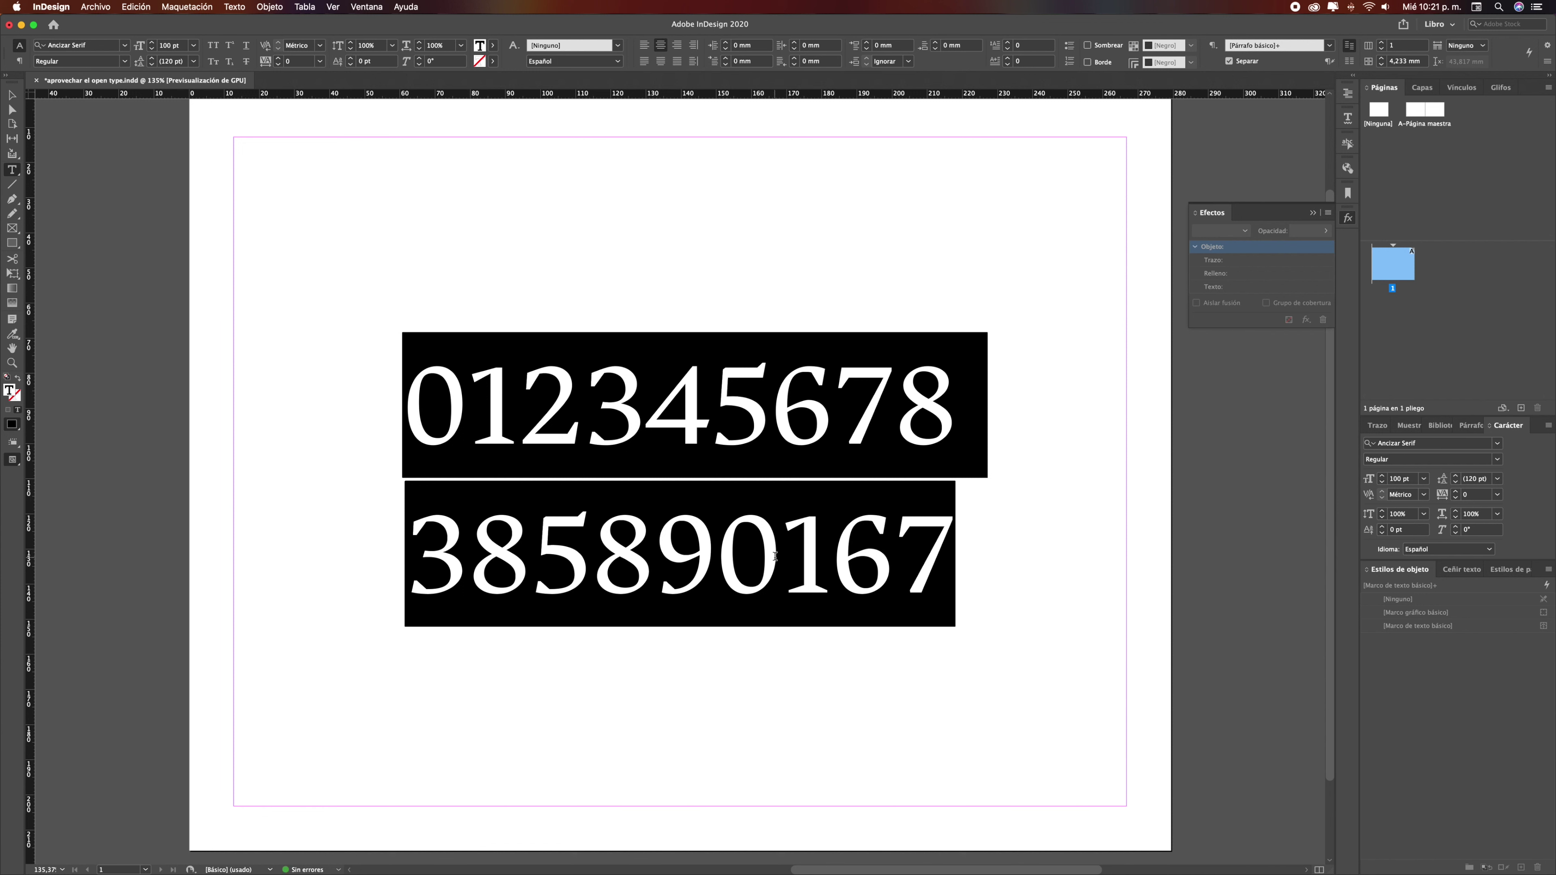
Highlight the 0 at the start of the first line to examine its proportional width
{"action": "left_click", "coordinate": [697, 537]}
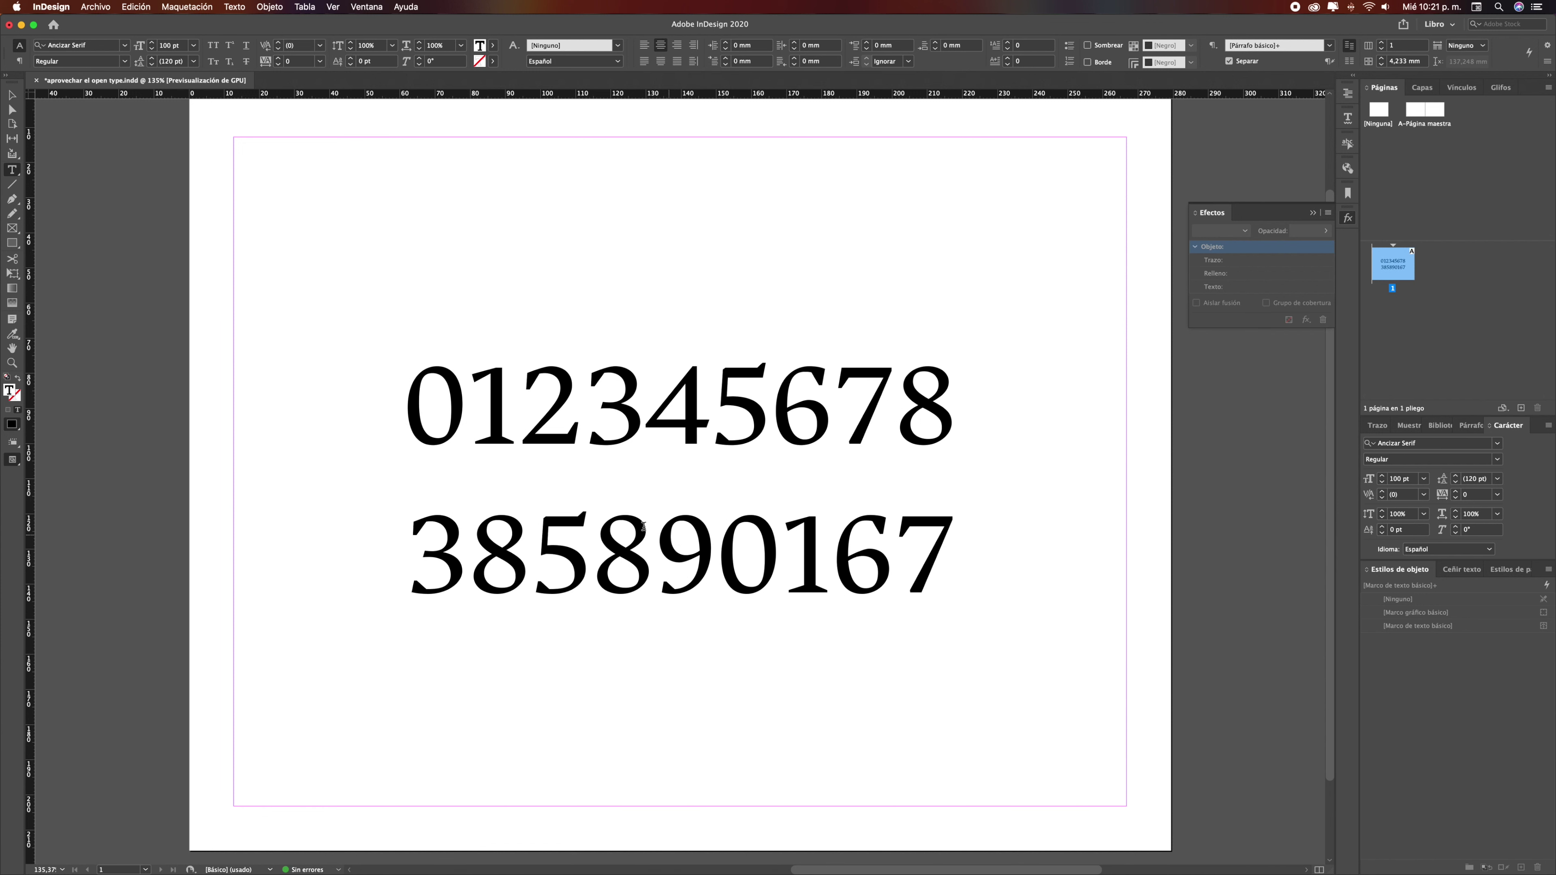
{"action": "left_click_drag", "start_coordinate": [474, 423], "coordinate": [405, 423]}
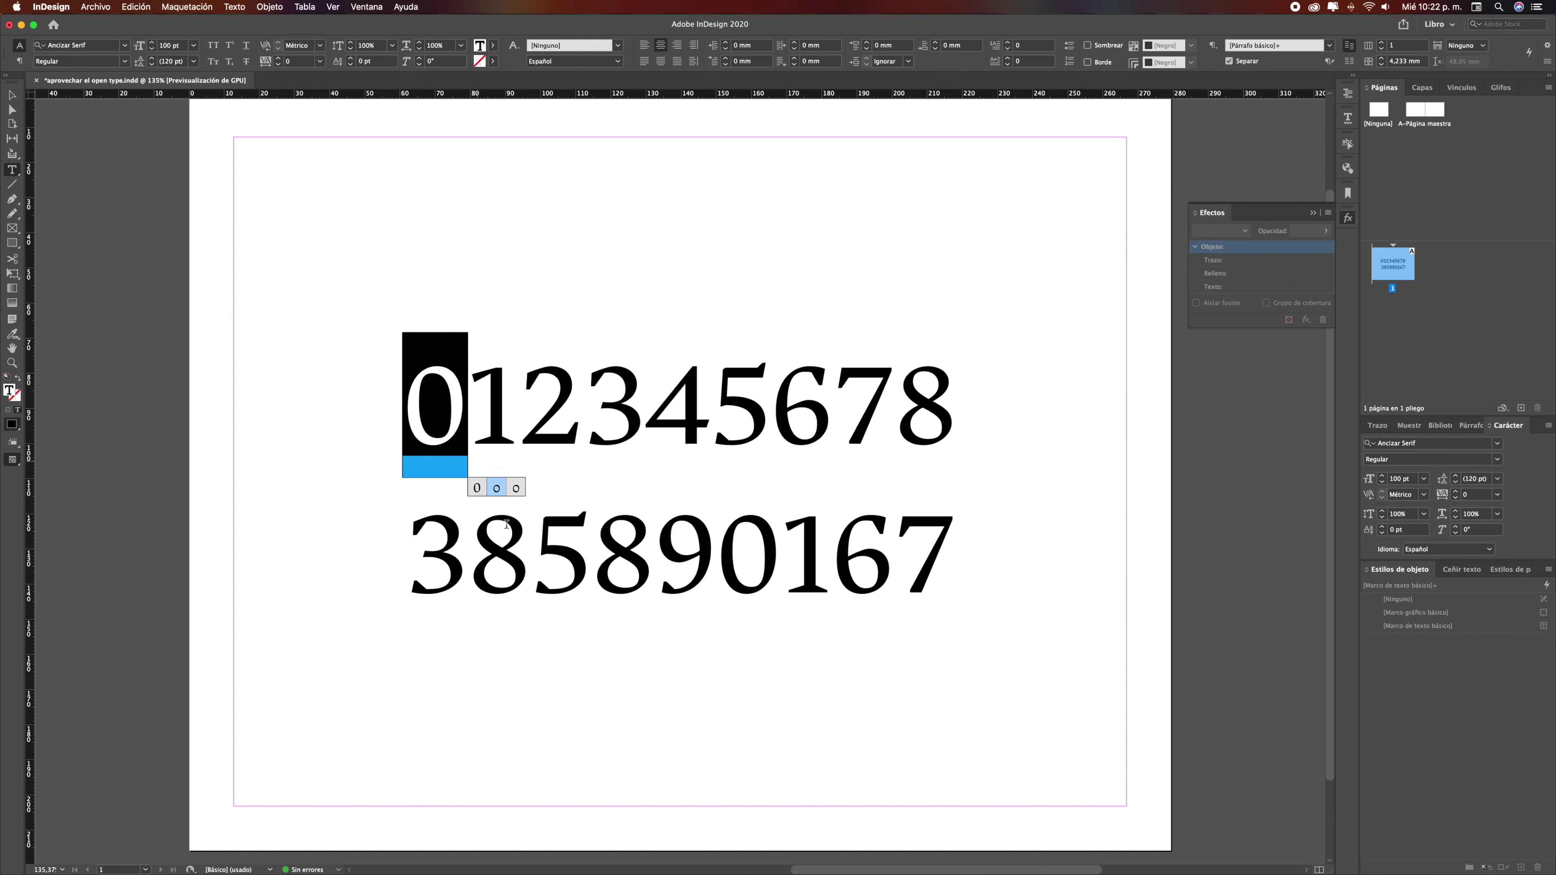
{"action": "left_click", "coordinate": [479, 541]}
{"action": "key", "text": "Right"}
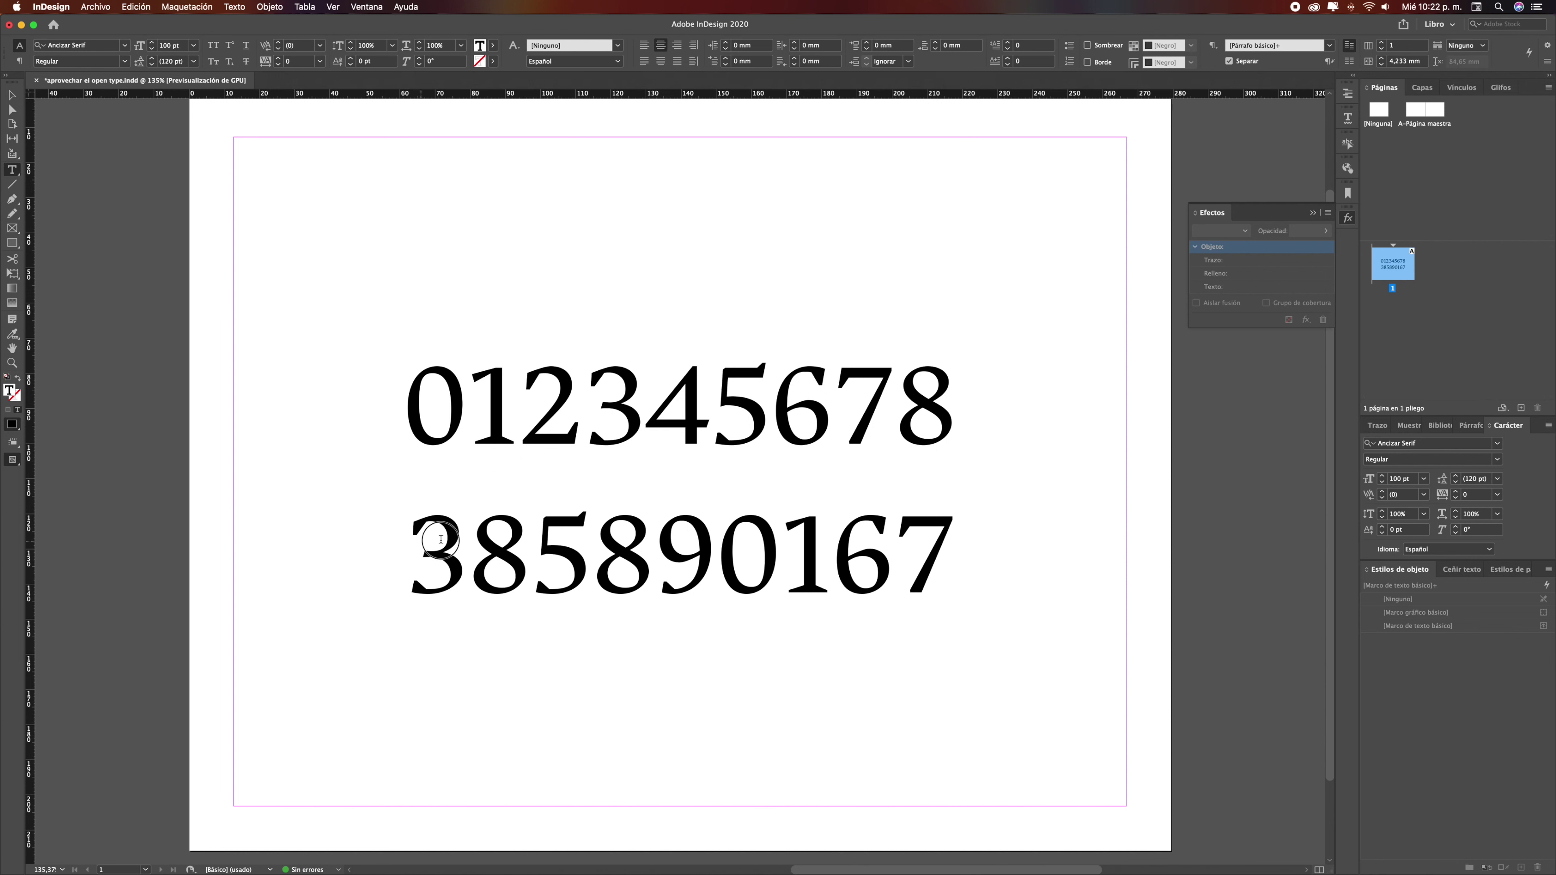
{"action": "left_click_drag", "start_coordinate": [410, 539], "coordinate": [962, 549]}
{"action": "type", "text": "11111111"}
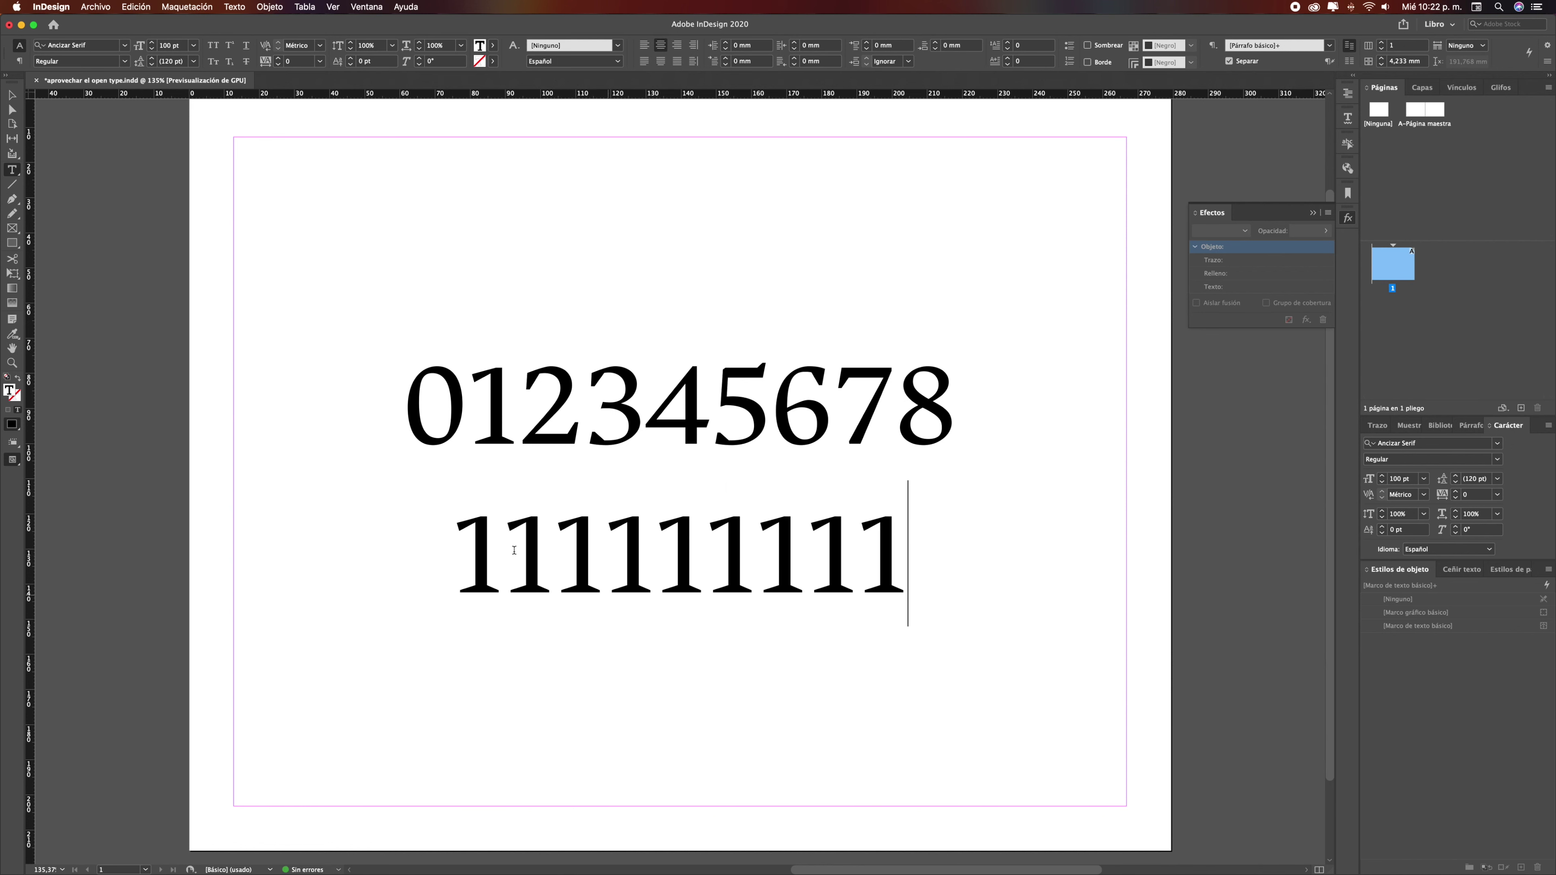
{"action": "type", "text": "1"}
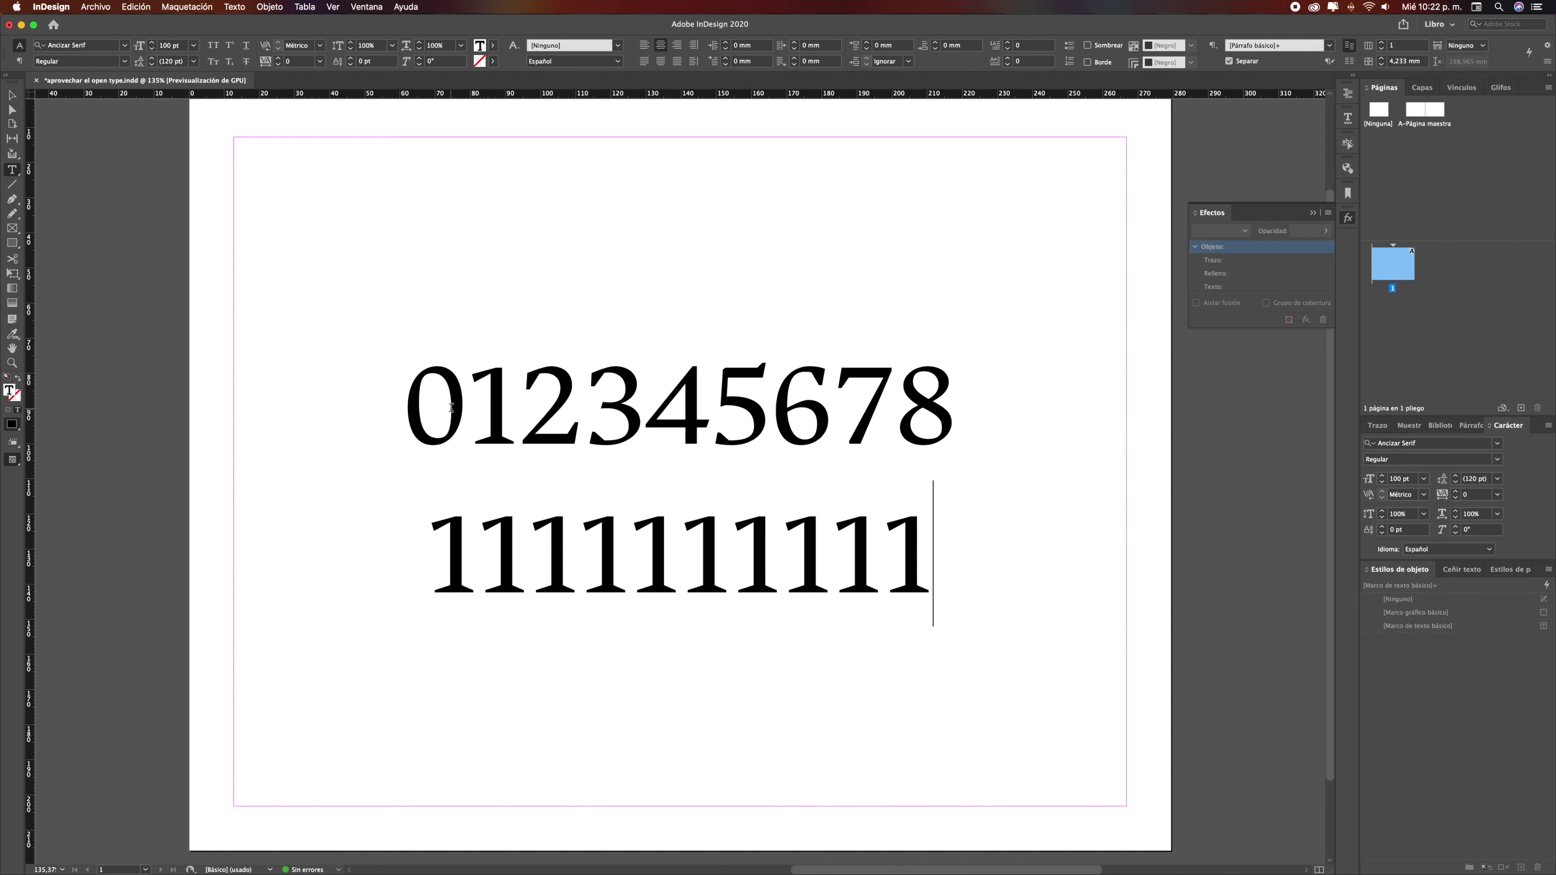
{"action": "left_click", "coordinate": [930, 414]}
{"action": "left_click", "coordinate": [944, 414]}
{"action": "type", "text": "9"}
Highlight a single 1 and the whole second line to compare their width with the digits above
{"action": "left_click_drag", "start_coordinate": [429, 544], "coordinate": [478, 544]}
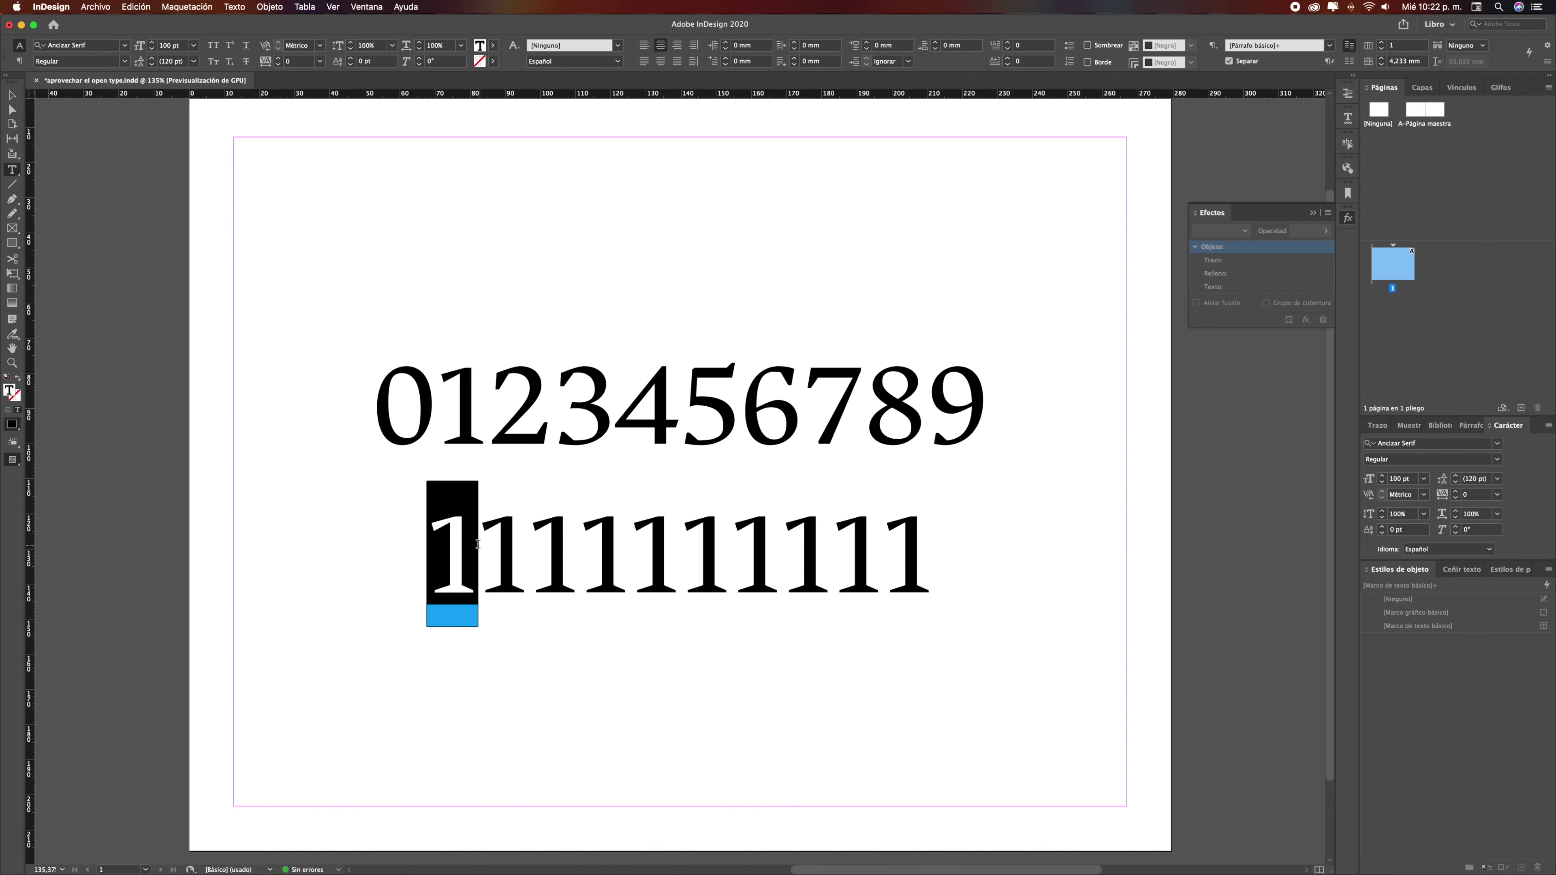
{"action": "left_click", "coordinate": [477, 544]}
{"action": "left_click", "coordinate": [611, 556]}
{"action": "left_click", "coordinate": [721, 561]}
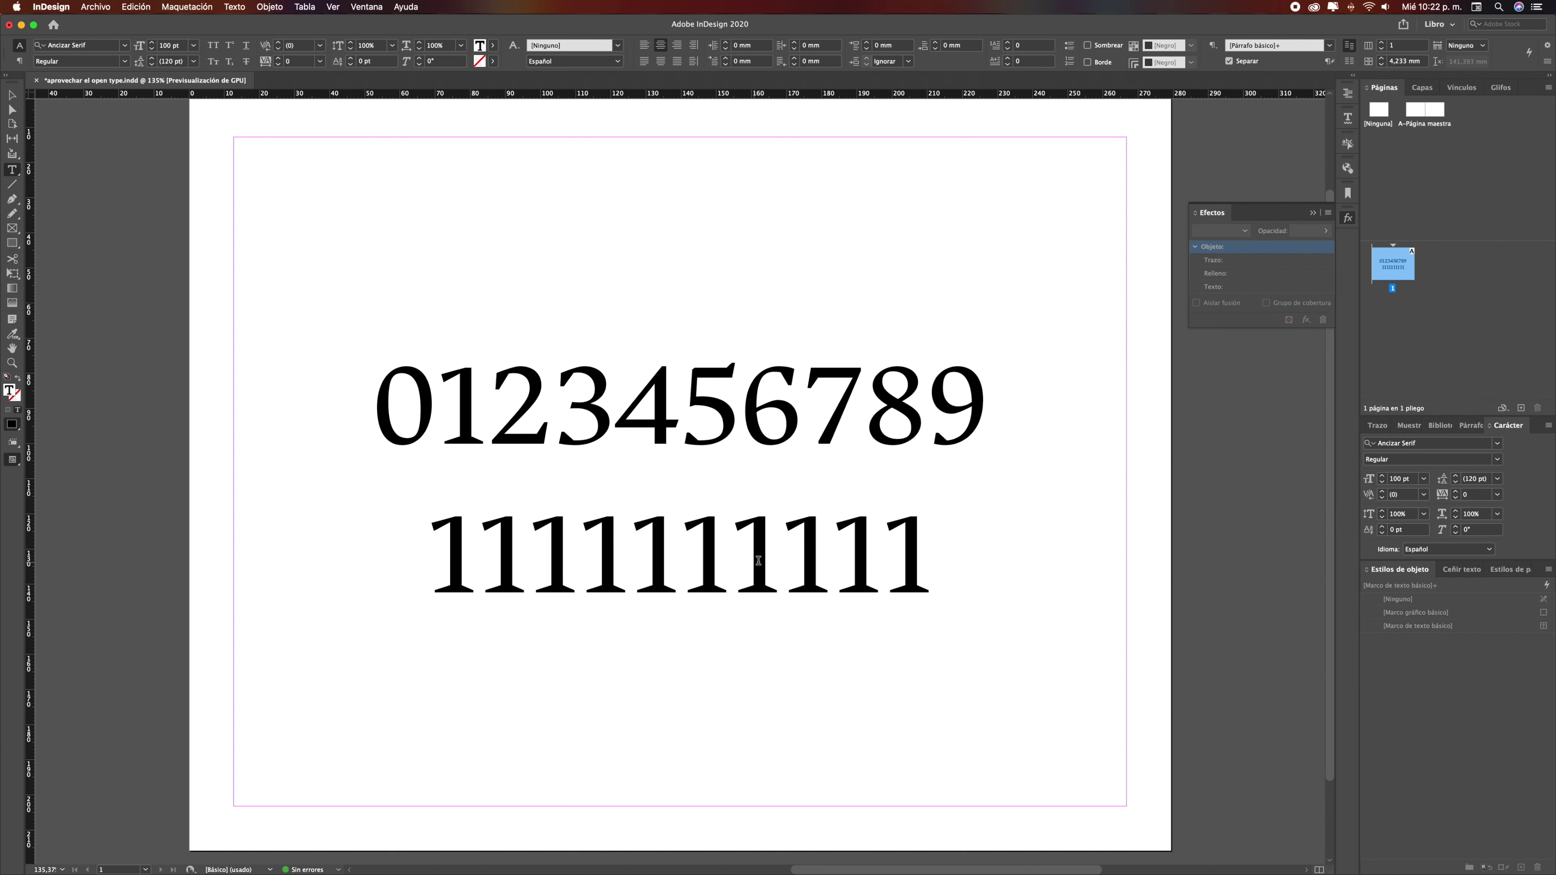
{"action": "left_click", "coordinate": [857, 565]}
{"action": "left_click_drag", "start_coordinate": [910, 568], "coordinate": [312, 544]}
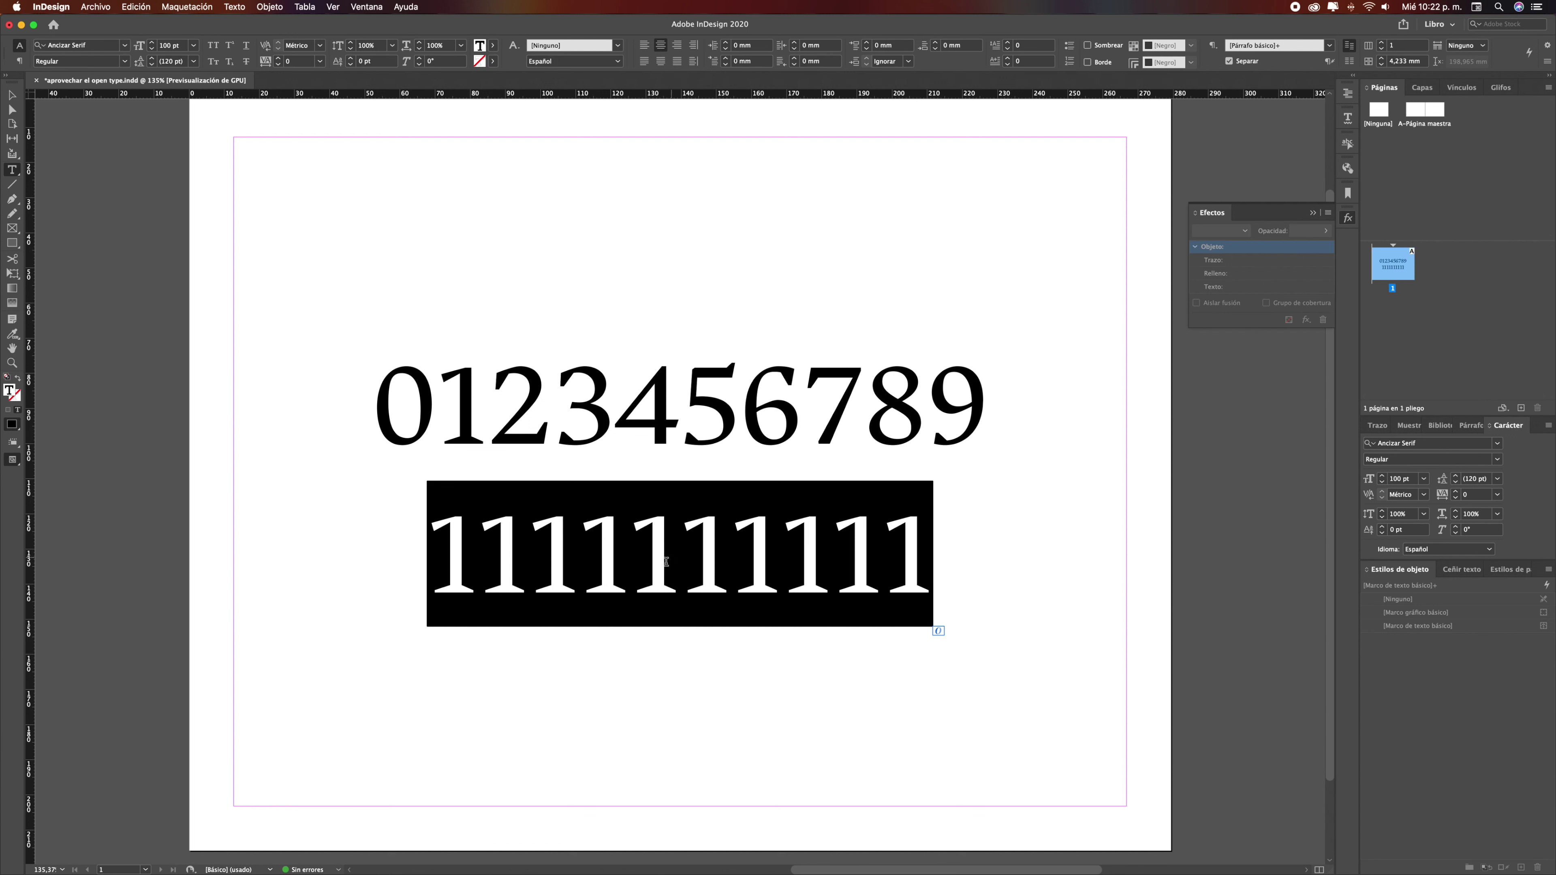
{"action": "left_click", "coordinate": [557, 553]}
{"action": "left_click_drag", "start_coordinate": [428, 548], "coordinate": [380, 554]}
{"action": "left_click", "coordinate": [910, 553]}
Apply the OpenType numeral style Alineamiento tabular to both lines of digits
{"action": "left_click_drag", "start_coordinate": [397, 406], "coordinate": [935, 551]}
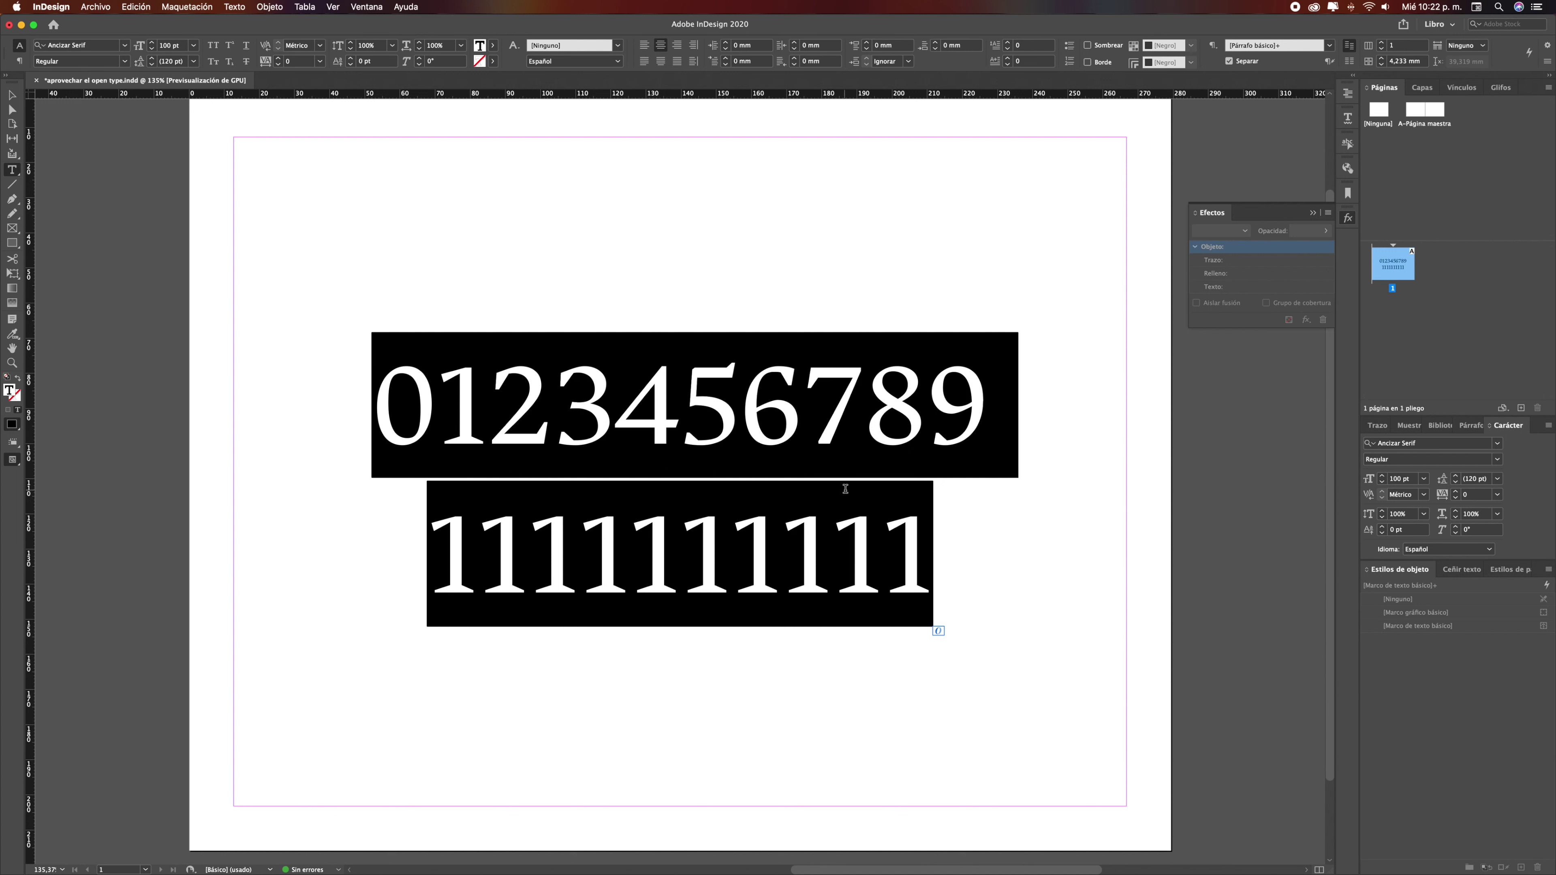
{"action": "left_click", "coordinate": [1547, 429]}
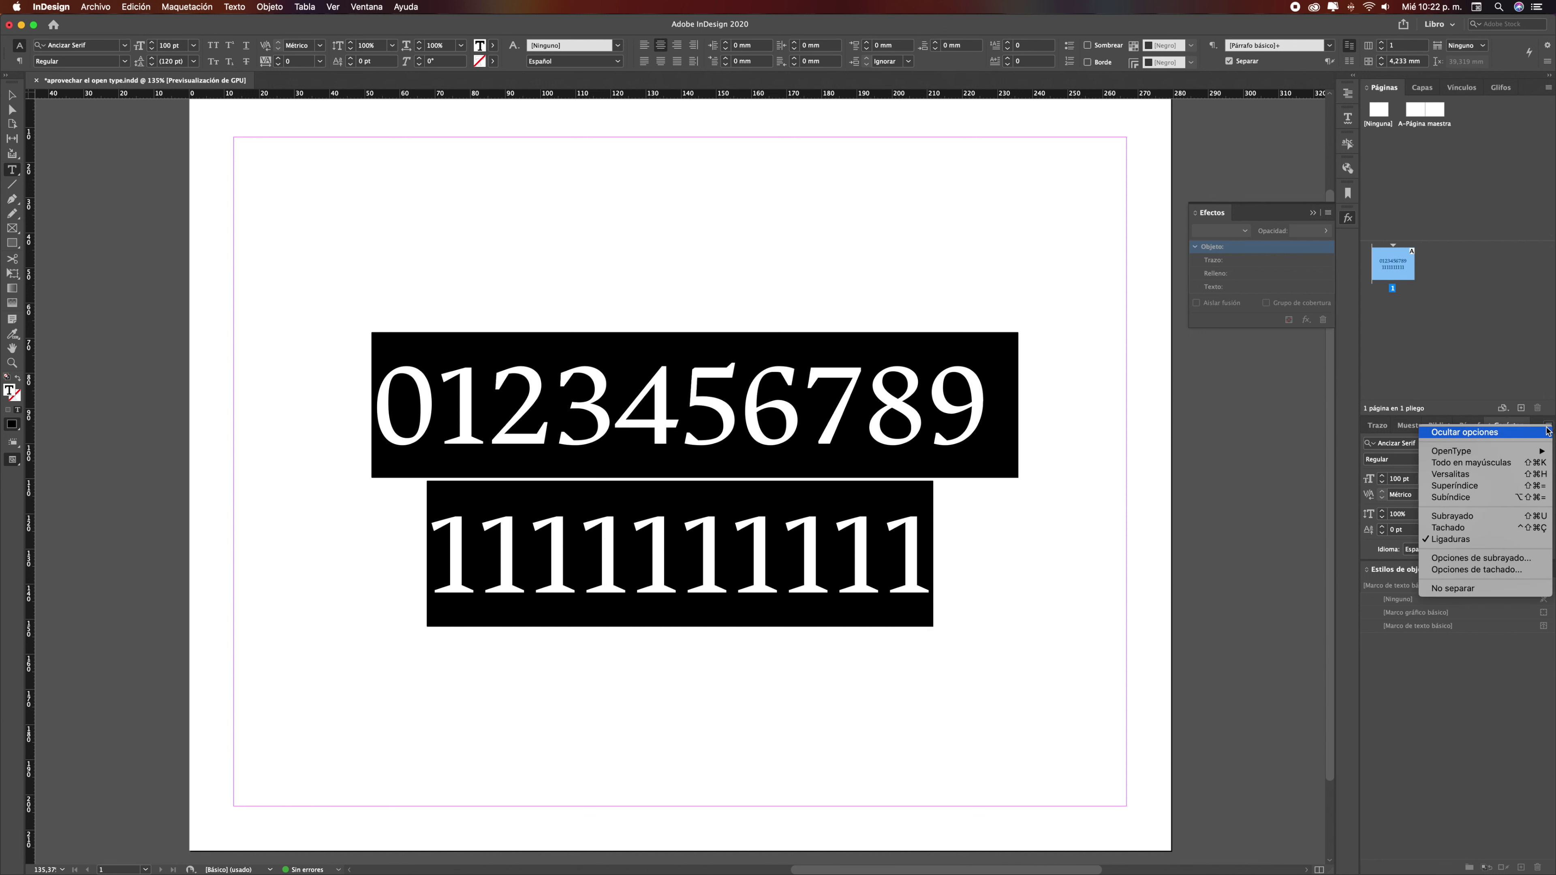
{"action": "mouse_move", "coordinate": [1460, 453]}
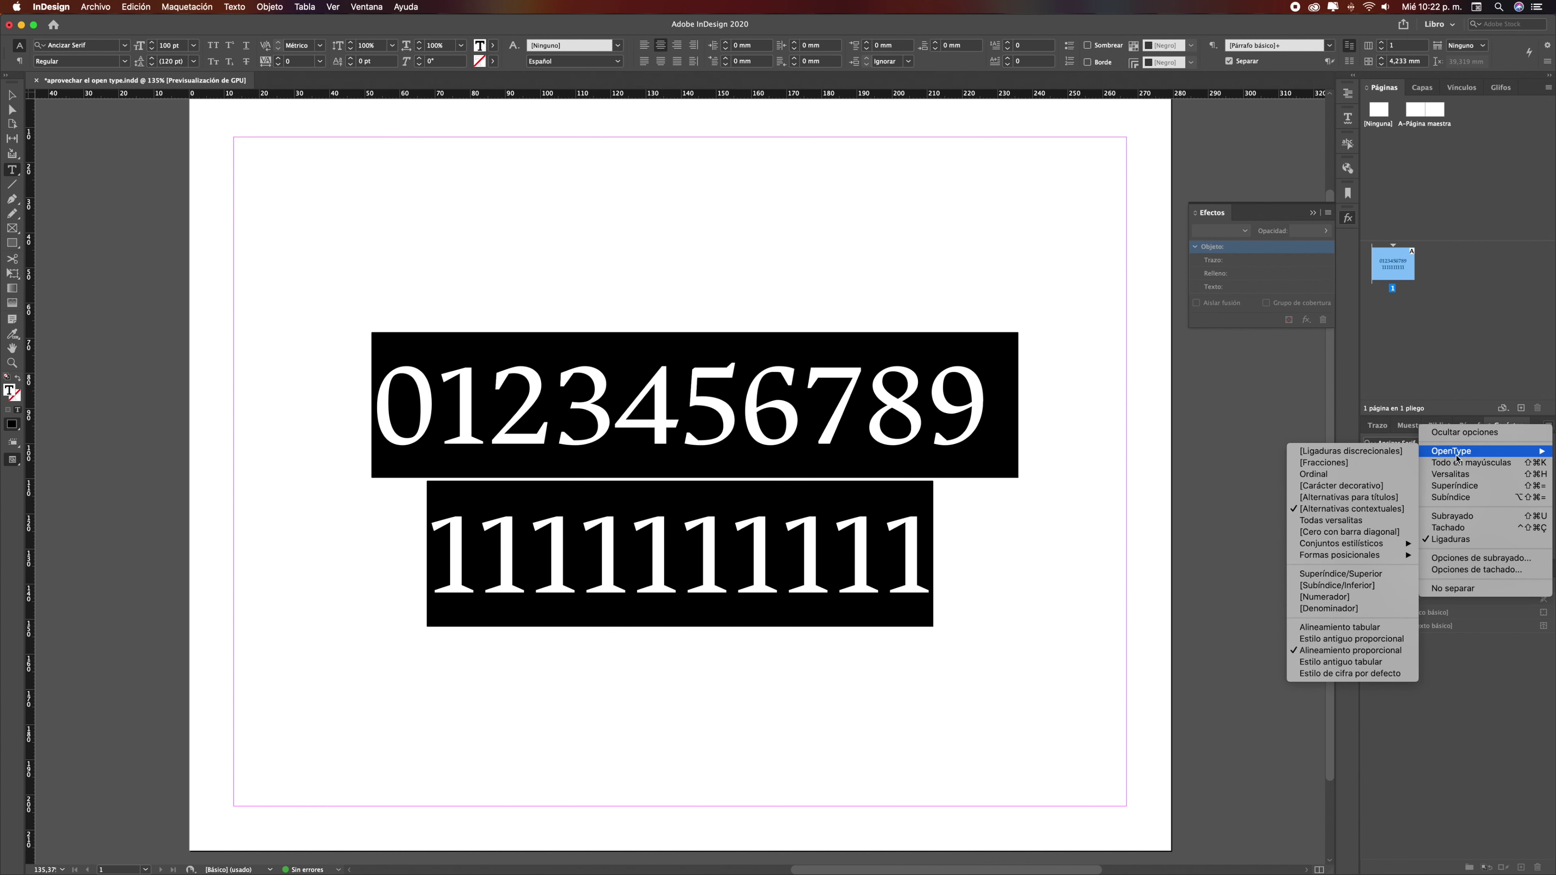
{"action": "left_click", "coordinate": [1366, 629]}
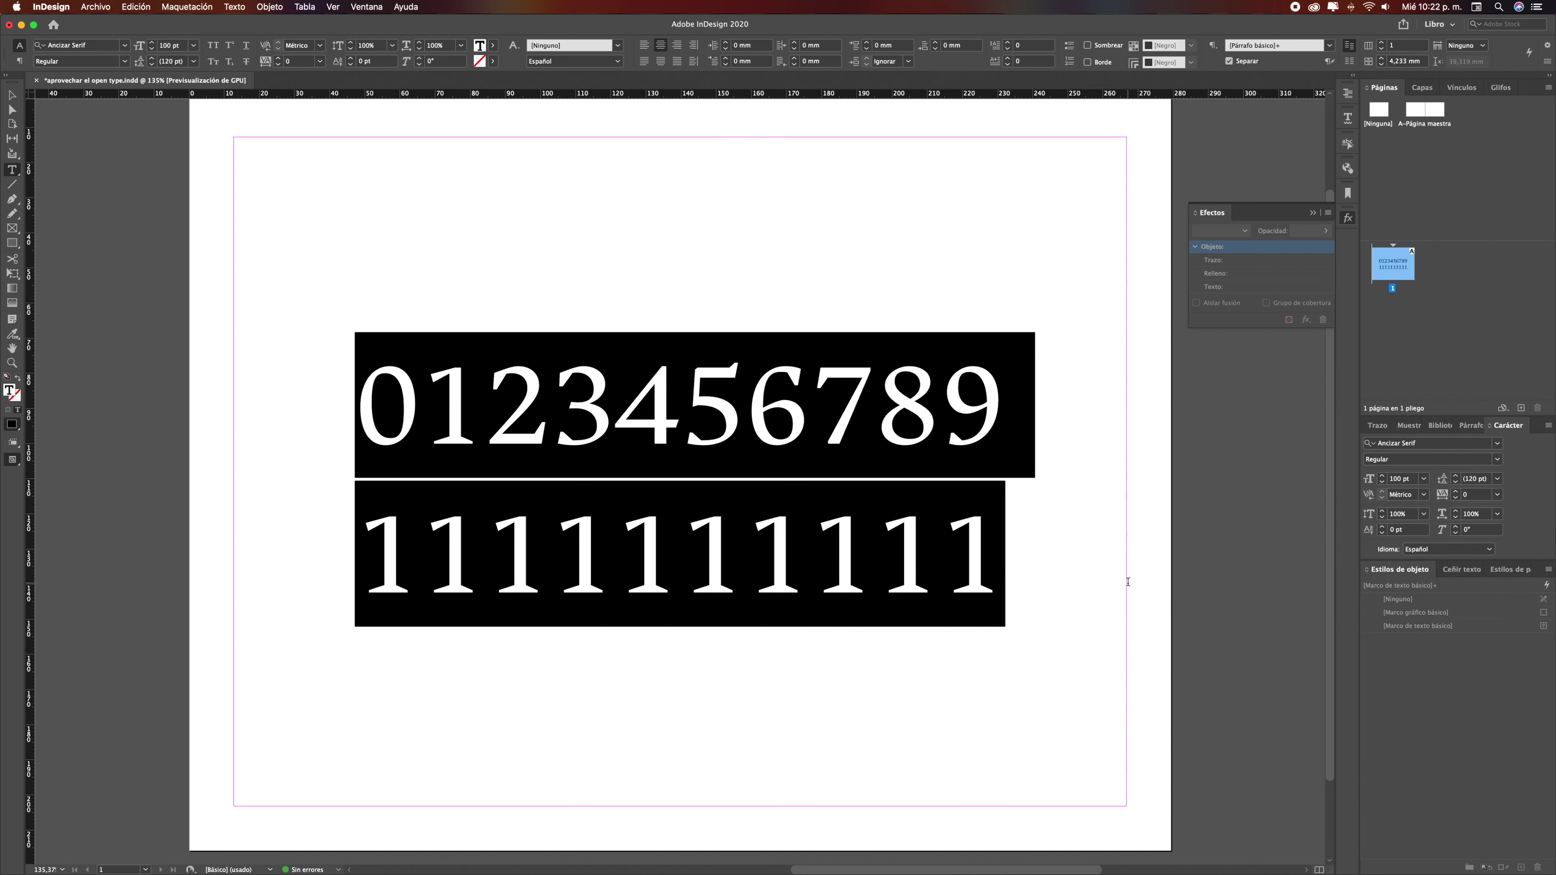
{"action": "left_click", "coordinate": [736, 503]}
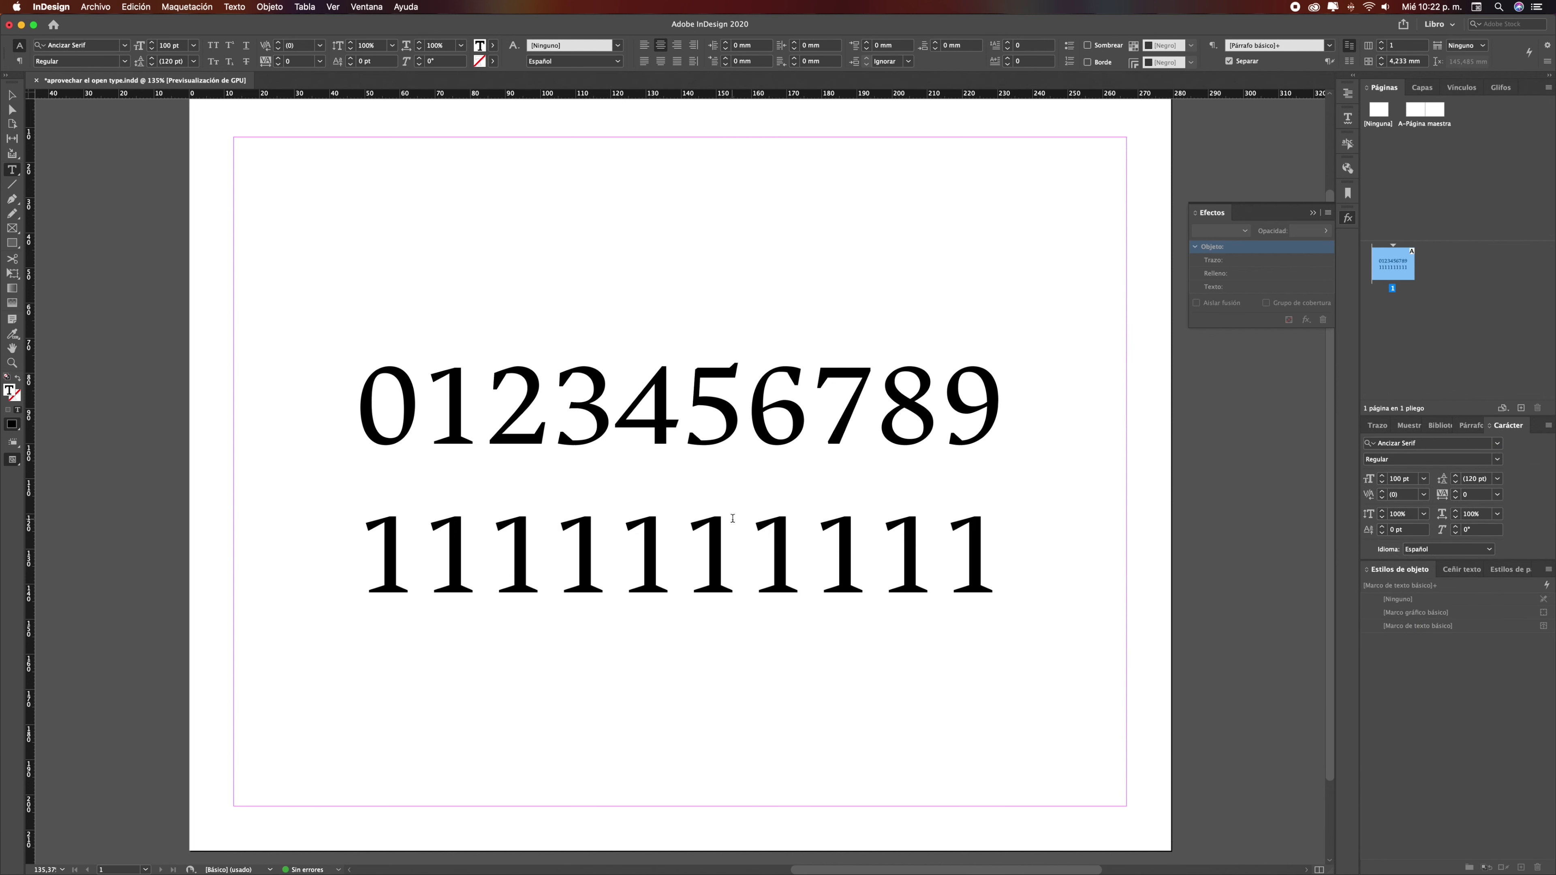
Replace the fourth digit of the second line with 8 and its seventh digit with 9
{"action": "left_click_drag", "start_coordinate": [553, 536], "coordinate": [601, 537]}
{"action": "type", "text": "8"}
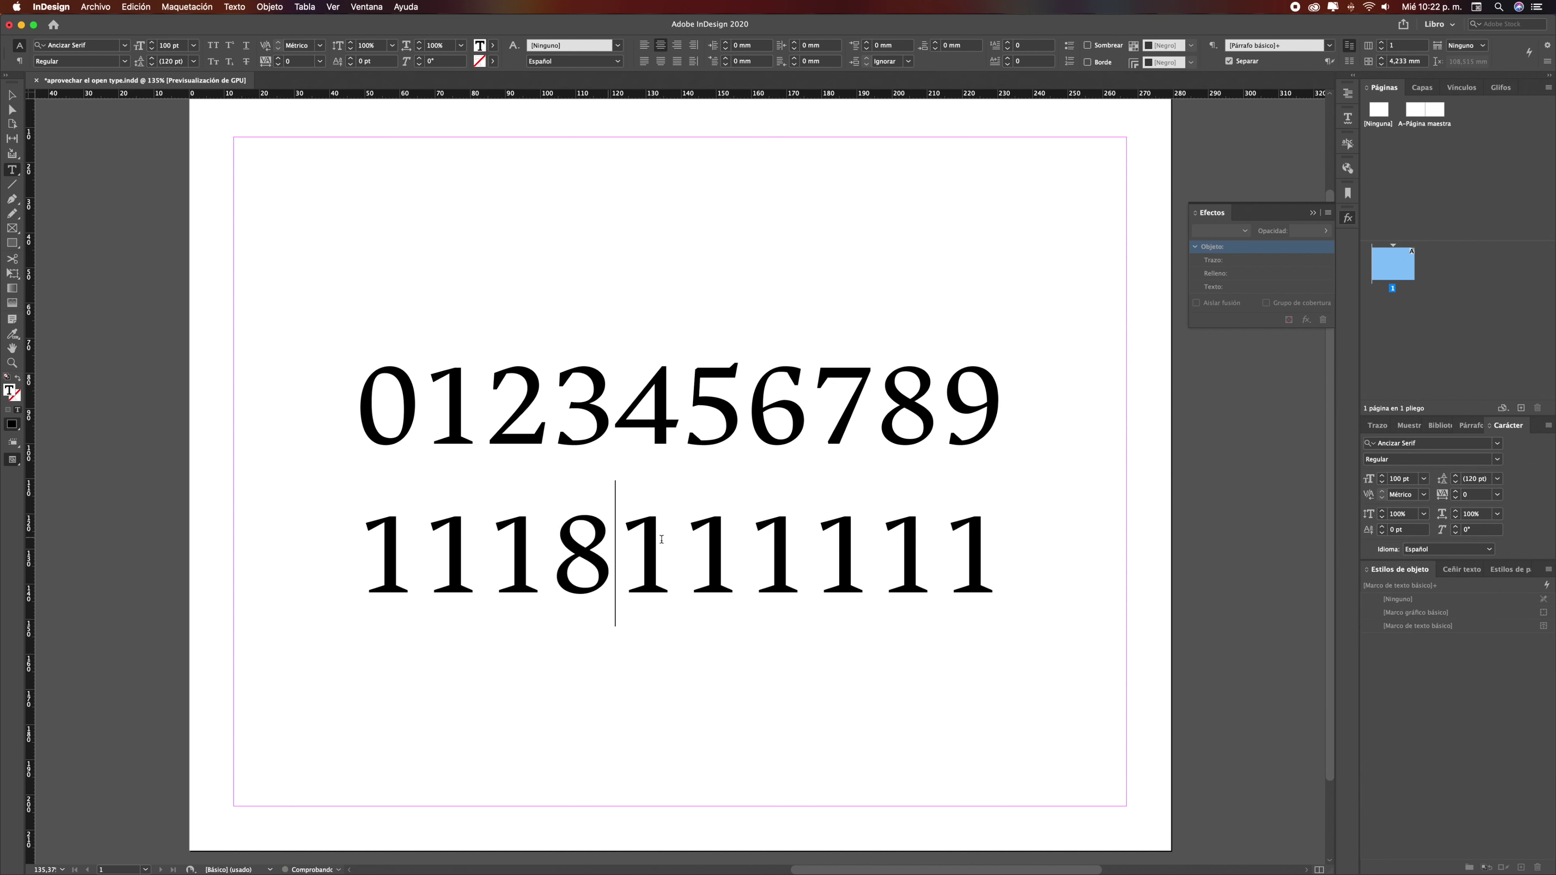
{"action": "left_click_drag", "start_coordinate": [743, 543], "coordinate": [802, 543]}
{"action": "type", "text": "9"}
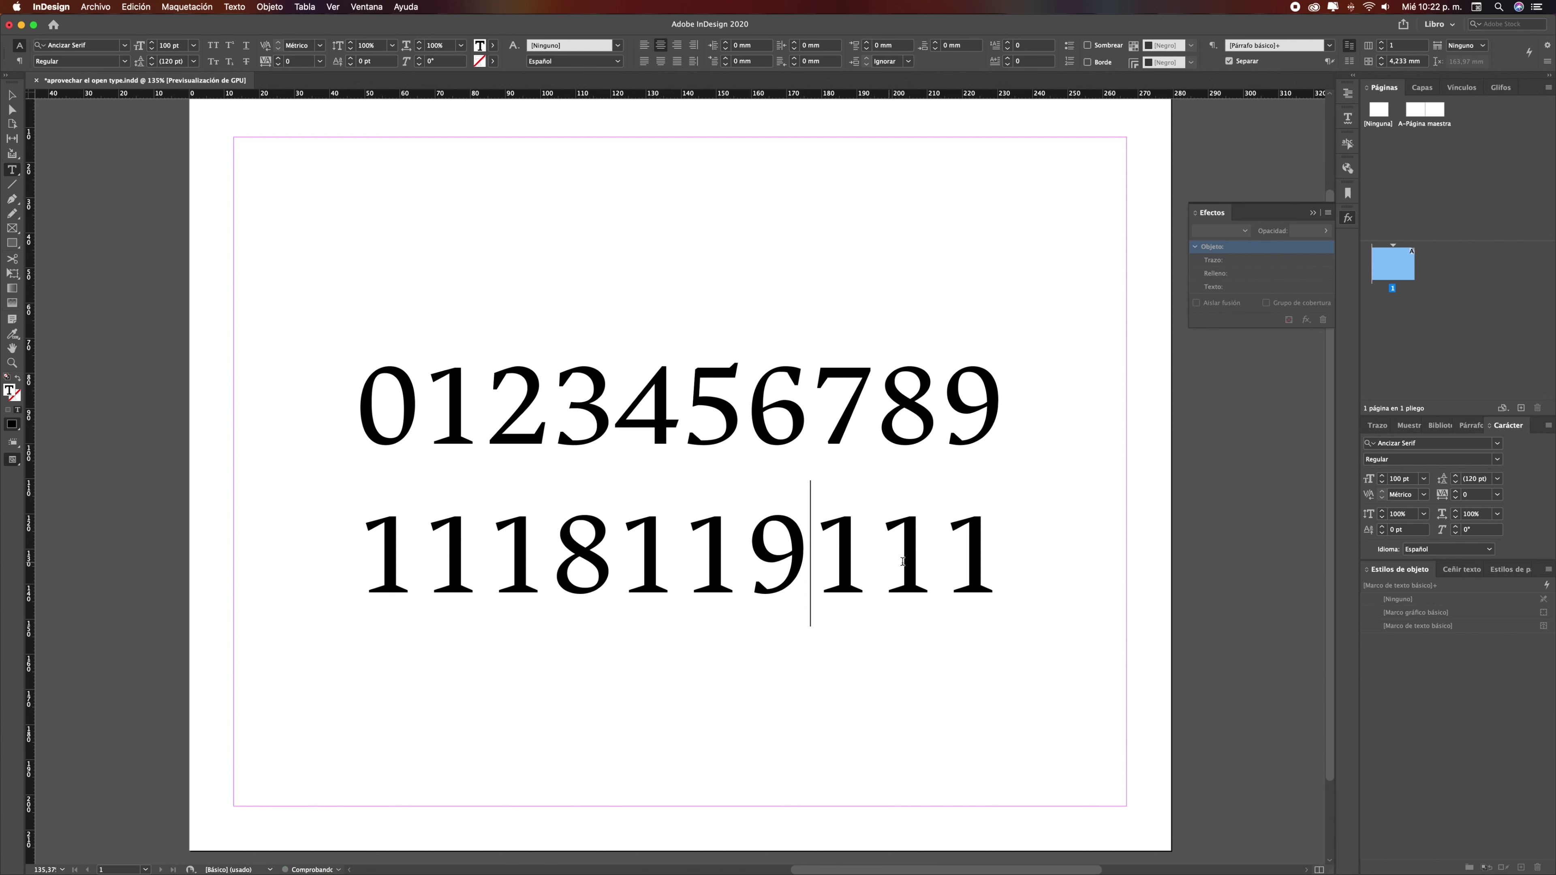
Highlight the first line and its final 9 to examine the height and column alignment of the tabular digits
{"action": "left_click_drag", "start_coordinate": [989, 546], "coordinate": [443, 454]}
{"action": "left_click_drag", "start_coordinate": [357, 405], "coordinate": [1035, 421]}
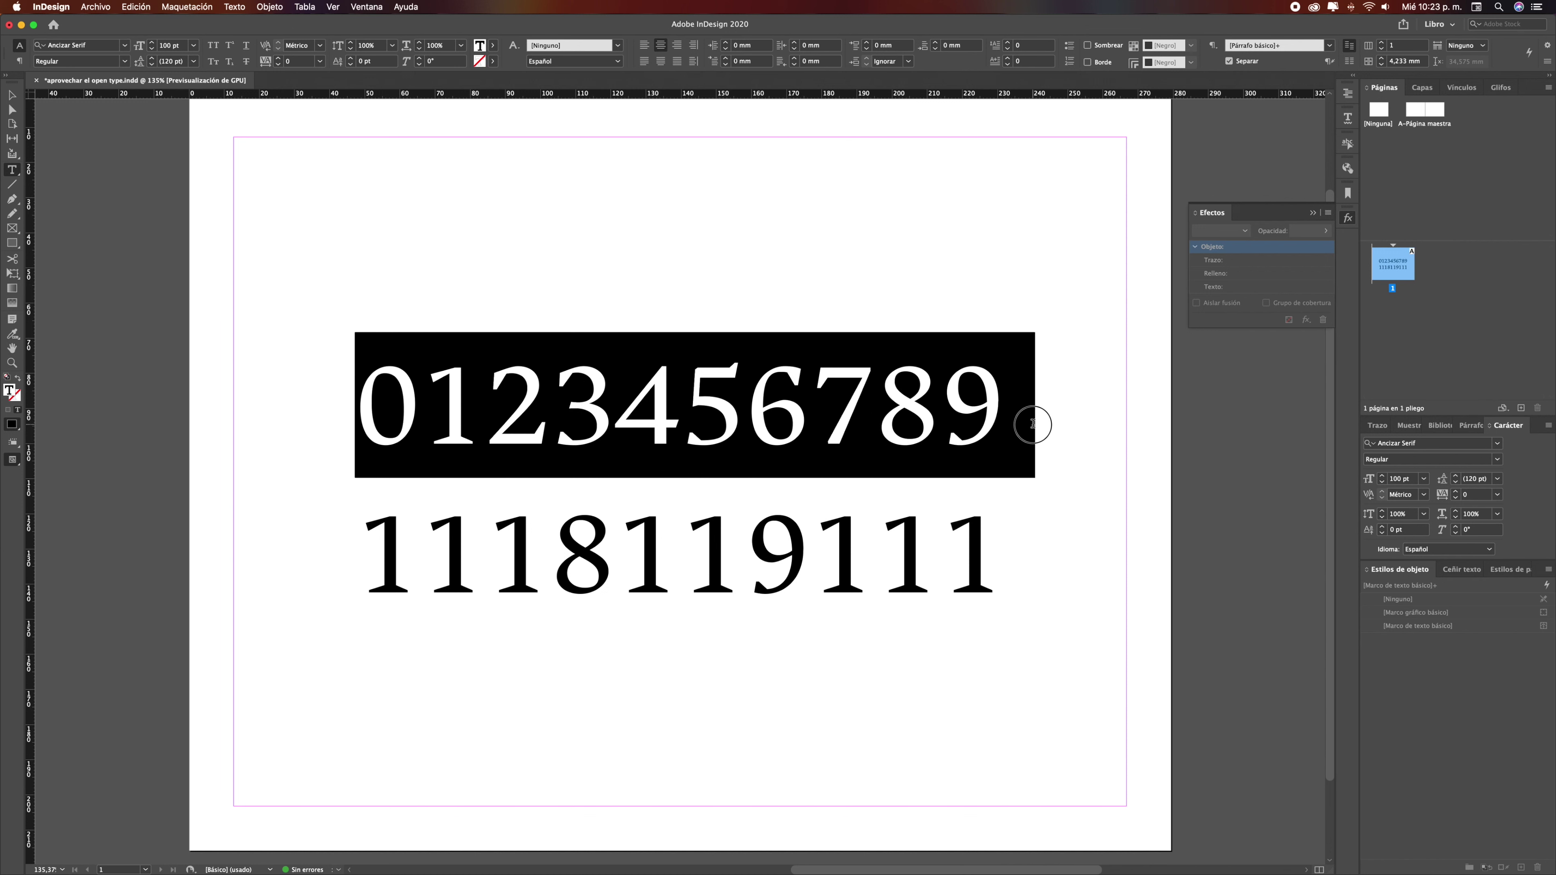
{"action": "left_click_drag", "start_coordinate": [937, 419], "coordinate": [986, 418]}
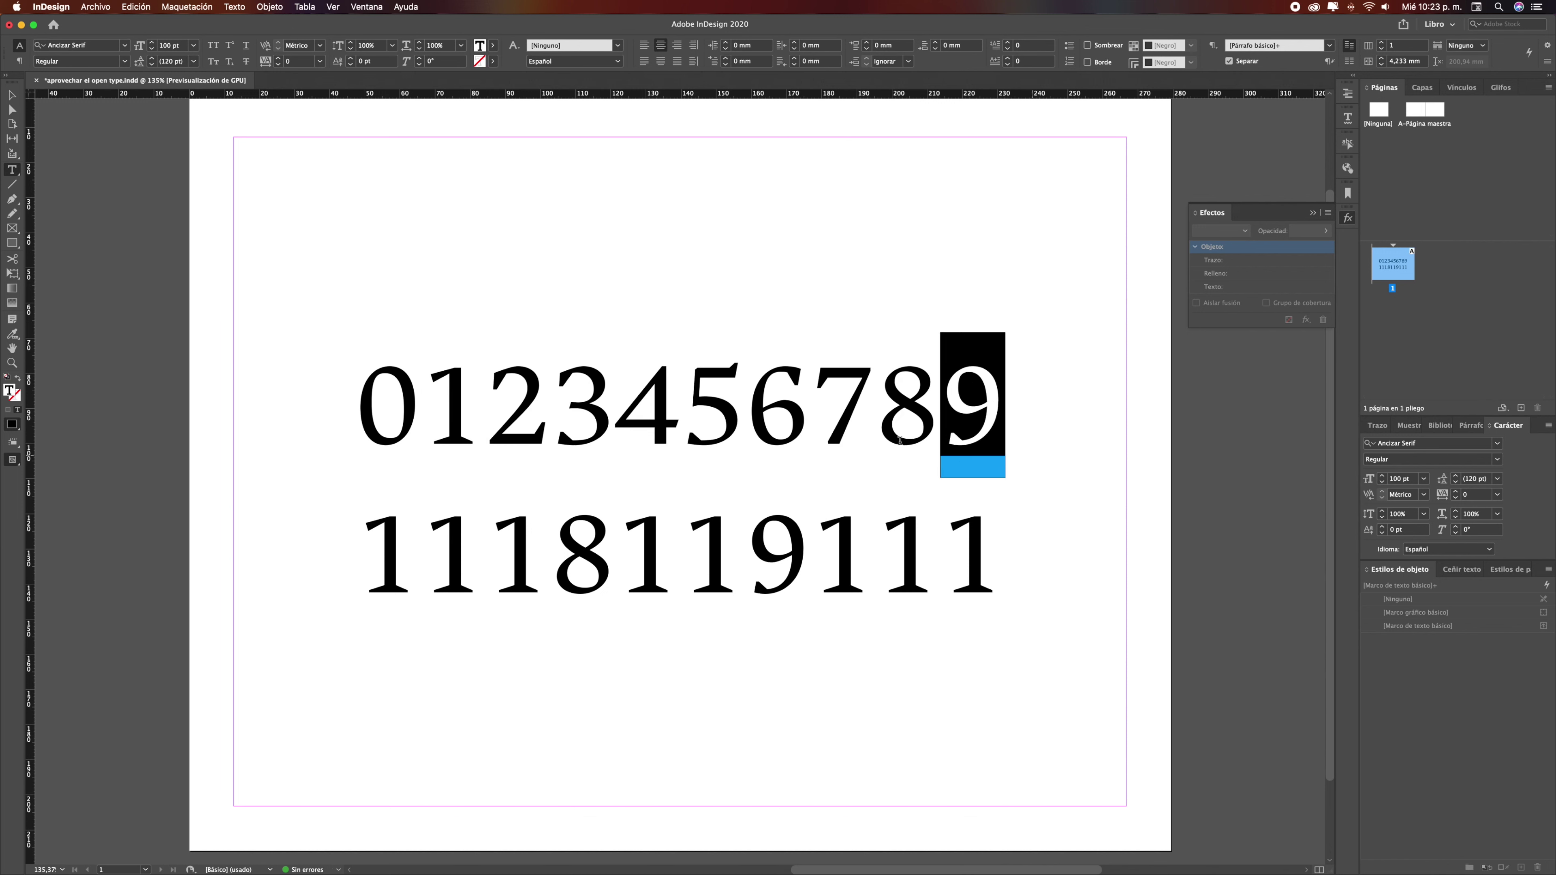
{"action": "left_click", "coordinate": [885, 432]}
Apply the OpenType numeral style Estilo antiguo tabular to both lines and reselect all the text
{"action": "key", "text": "super+a"}
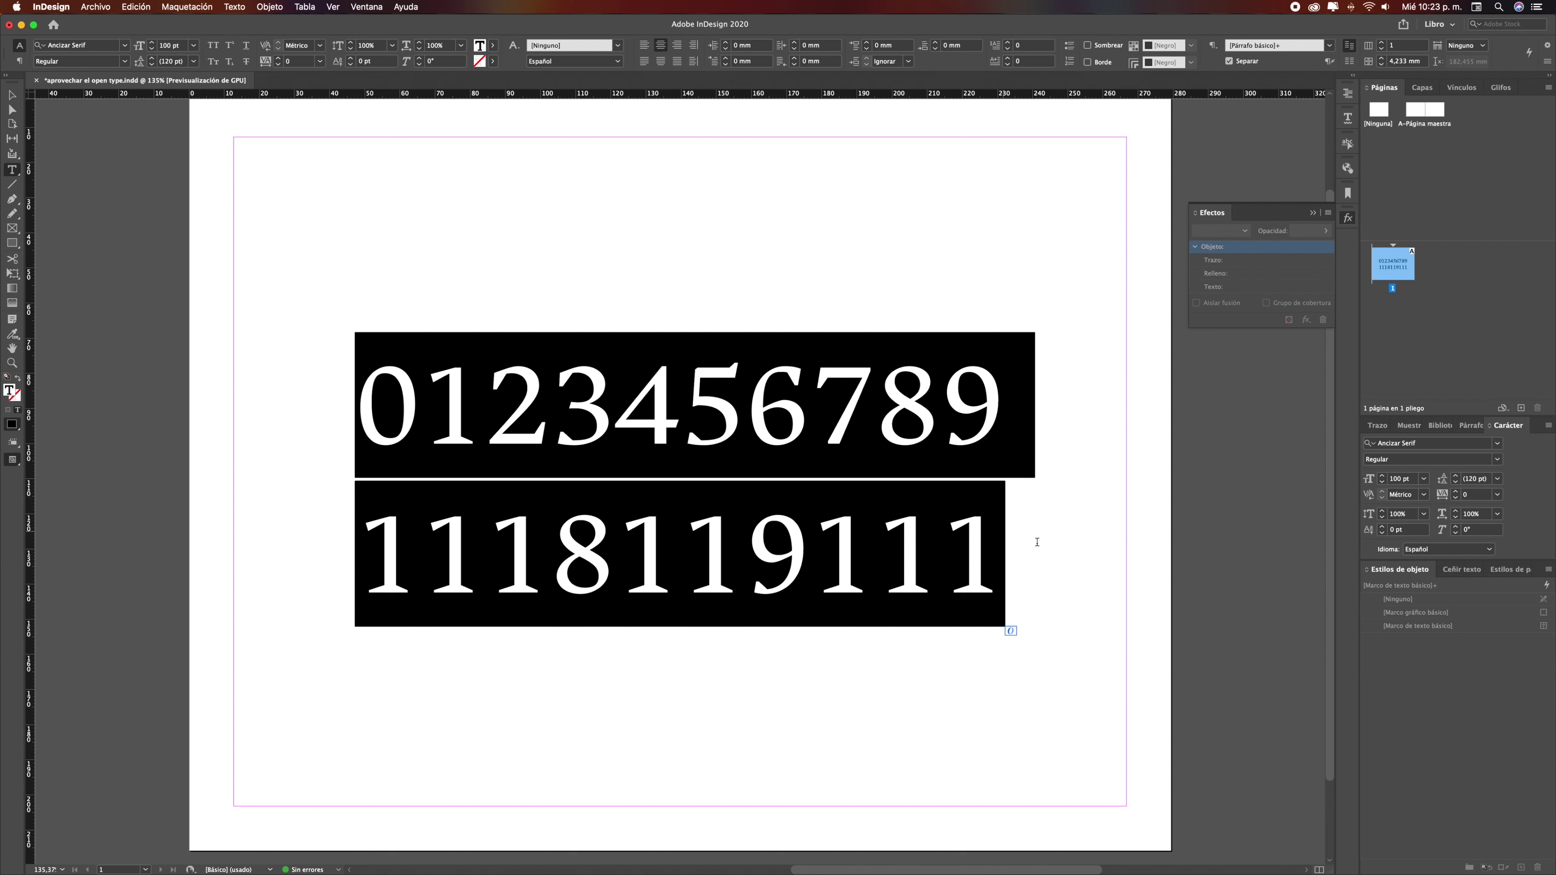
{"action": "left_click", "coordinate": [1547, 425]}
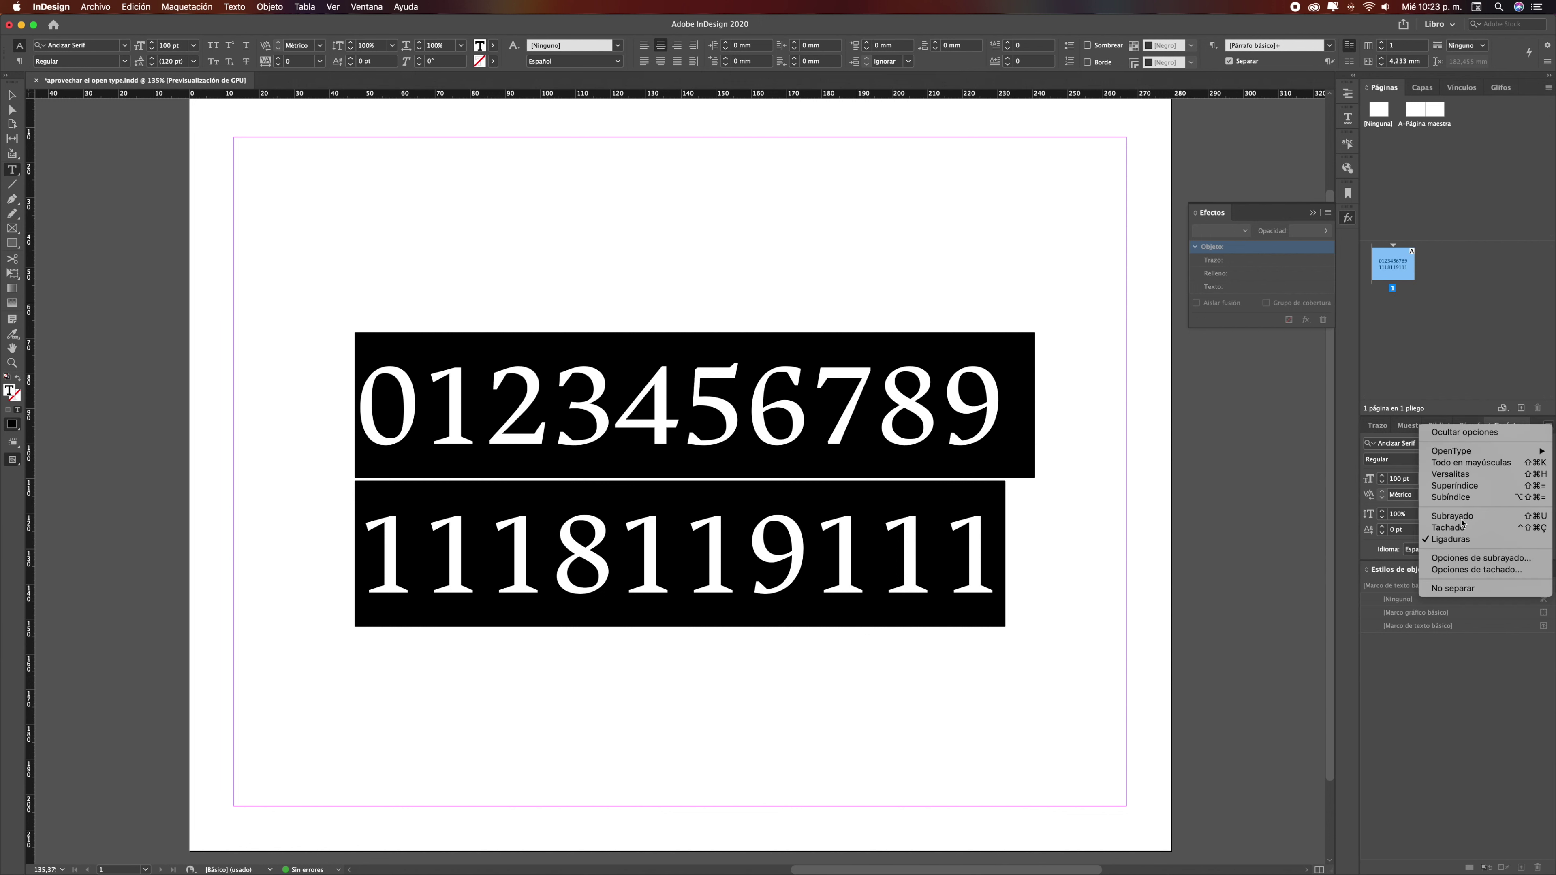
{"action": "mouse_move", "coordinate": [1459, 451]}
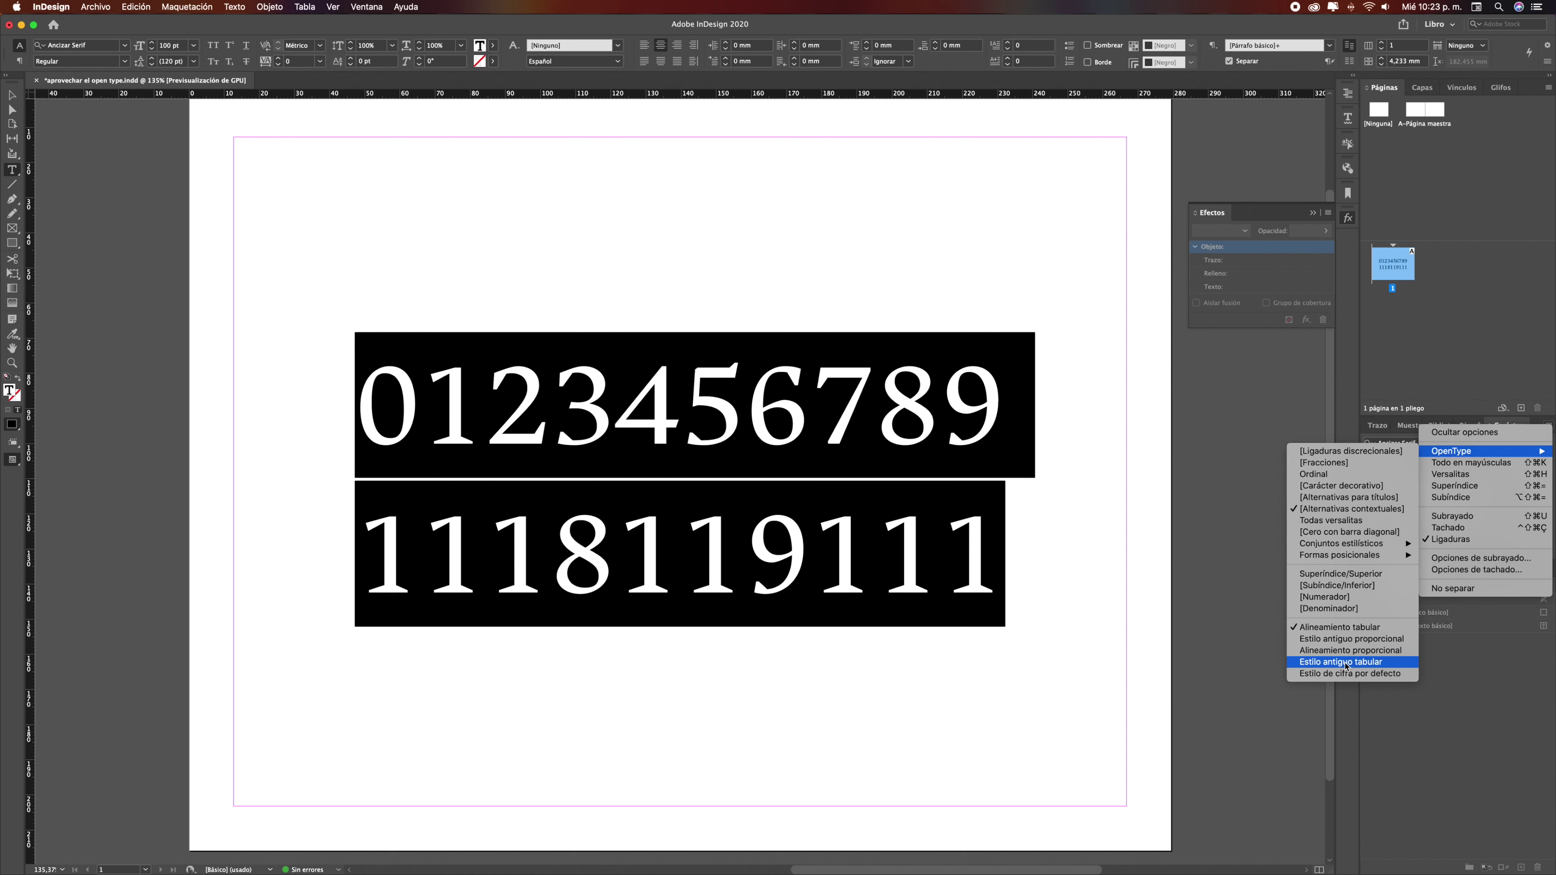
{"action": "left_click", "coordinate": [1345, 665]}
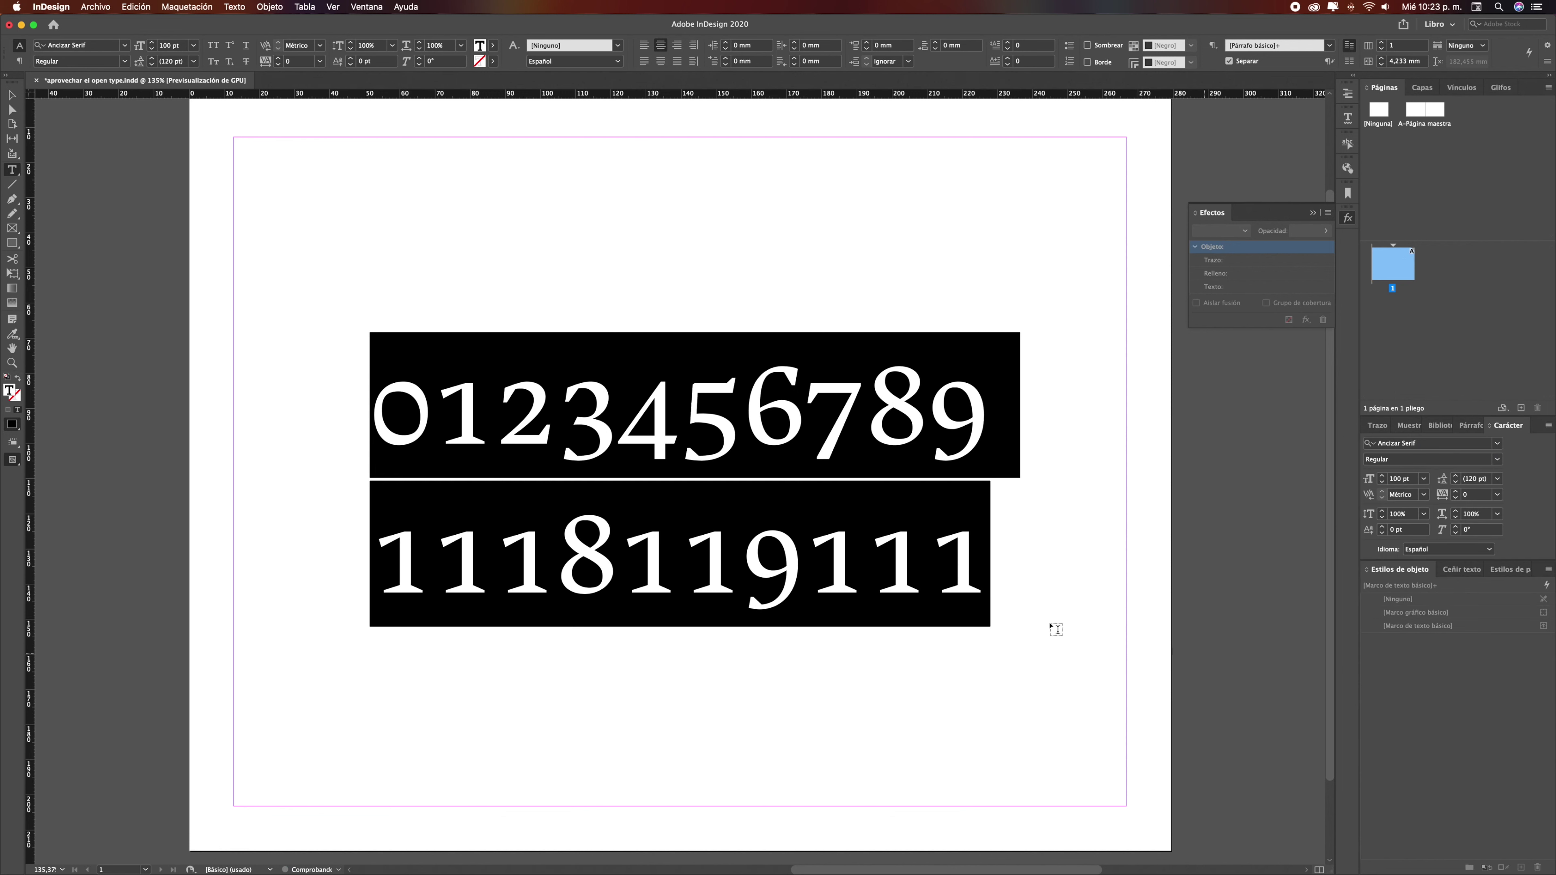
{"action": "left_click", "coordinate": [813, 561]}
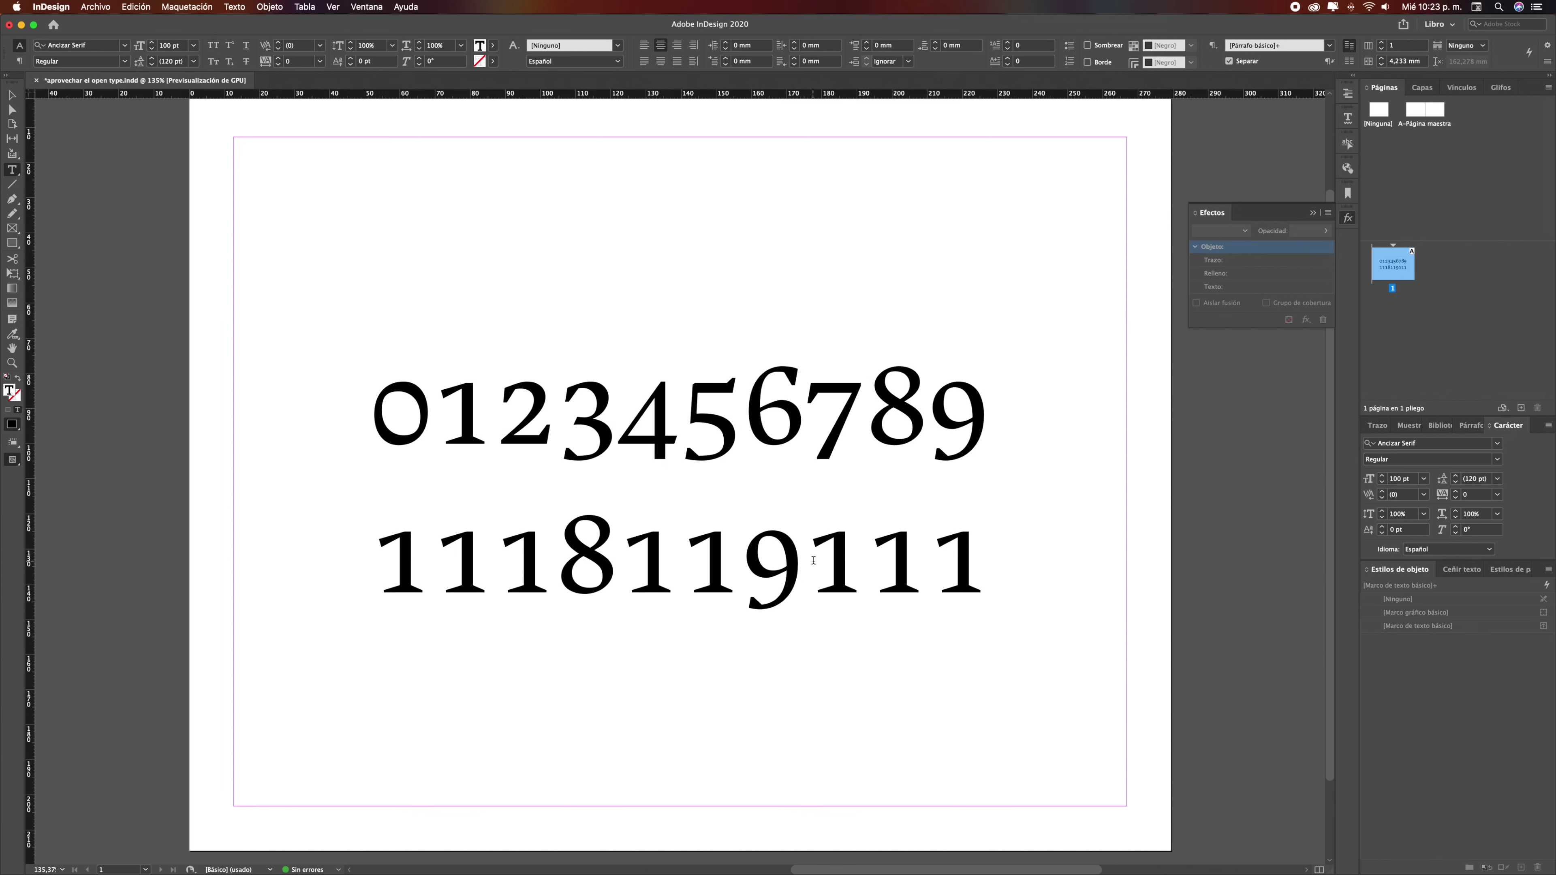
{"action": "key", "text": "super+a"}
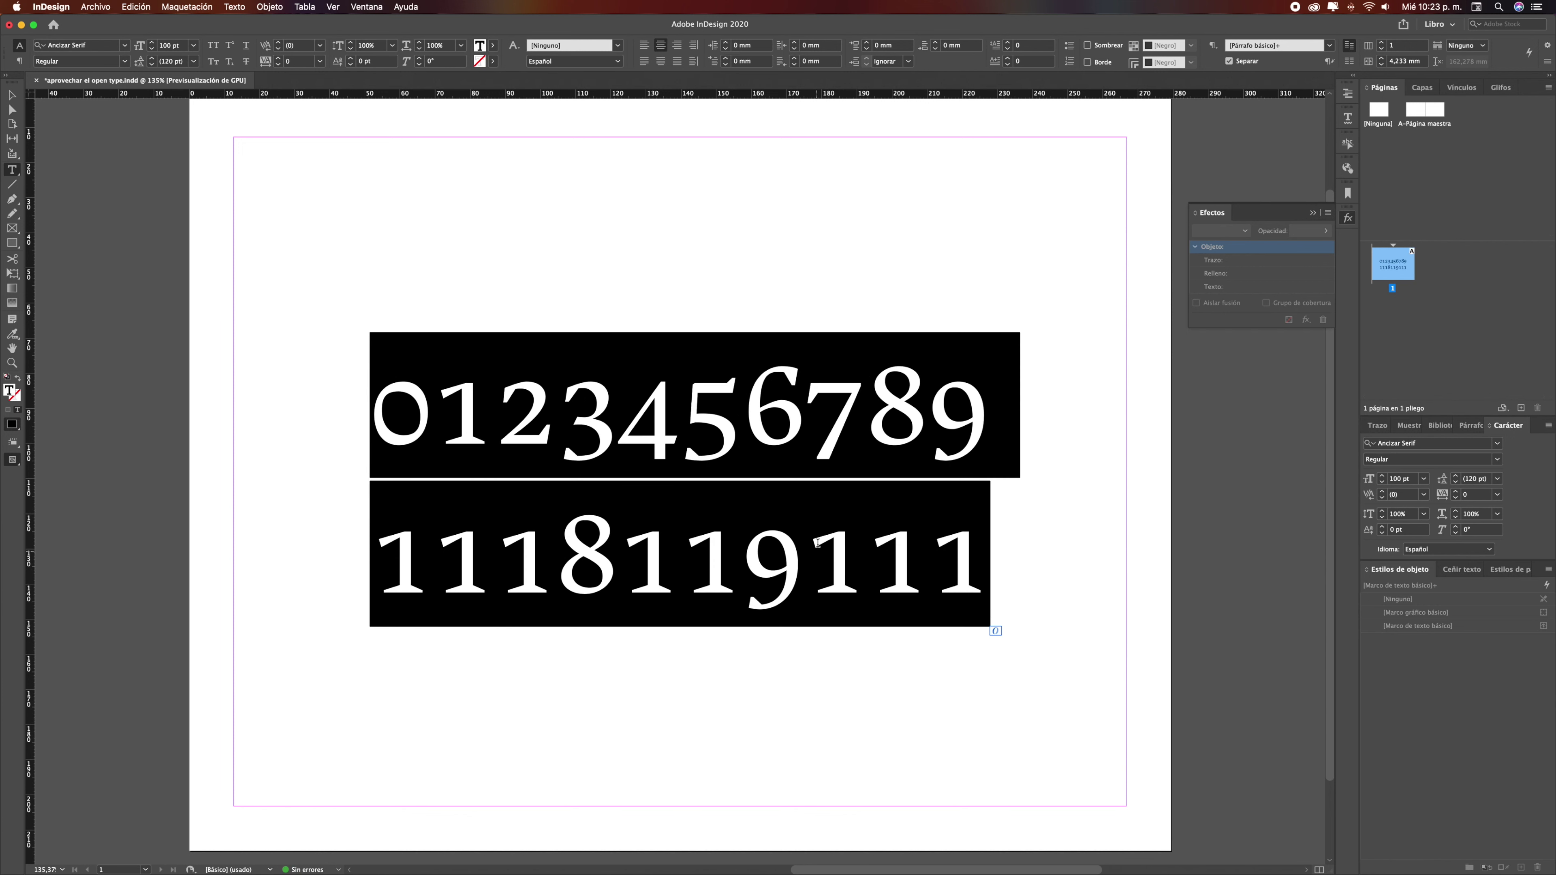
Apply the OpenType numeral style Estilo antiguo proporcional to both lines and highlight the second line to examine its digit spacing
{"action": "left_click", "coordinate": [1548, 427]}
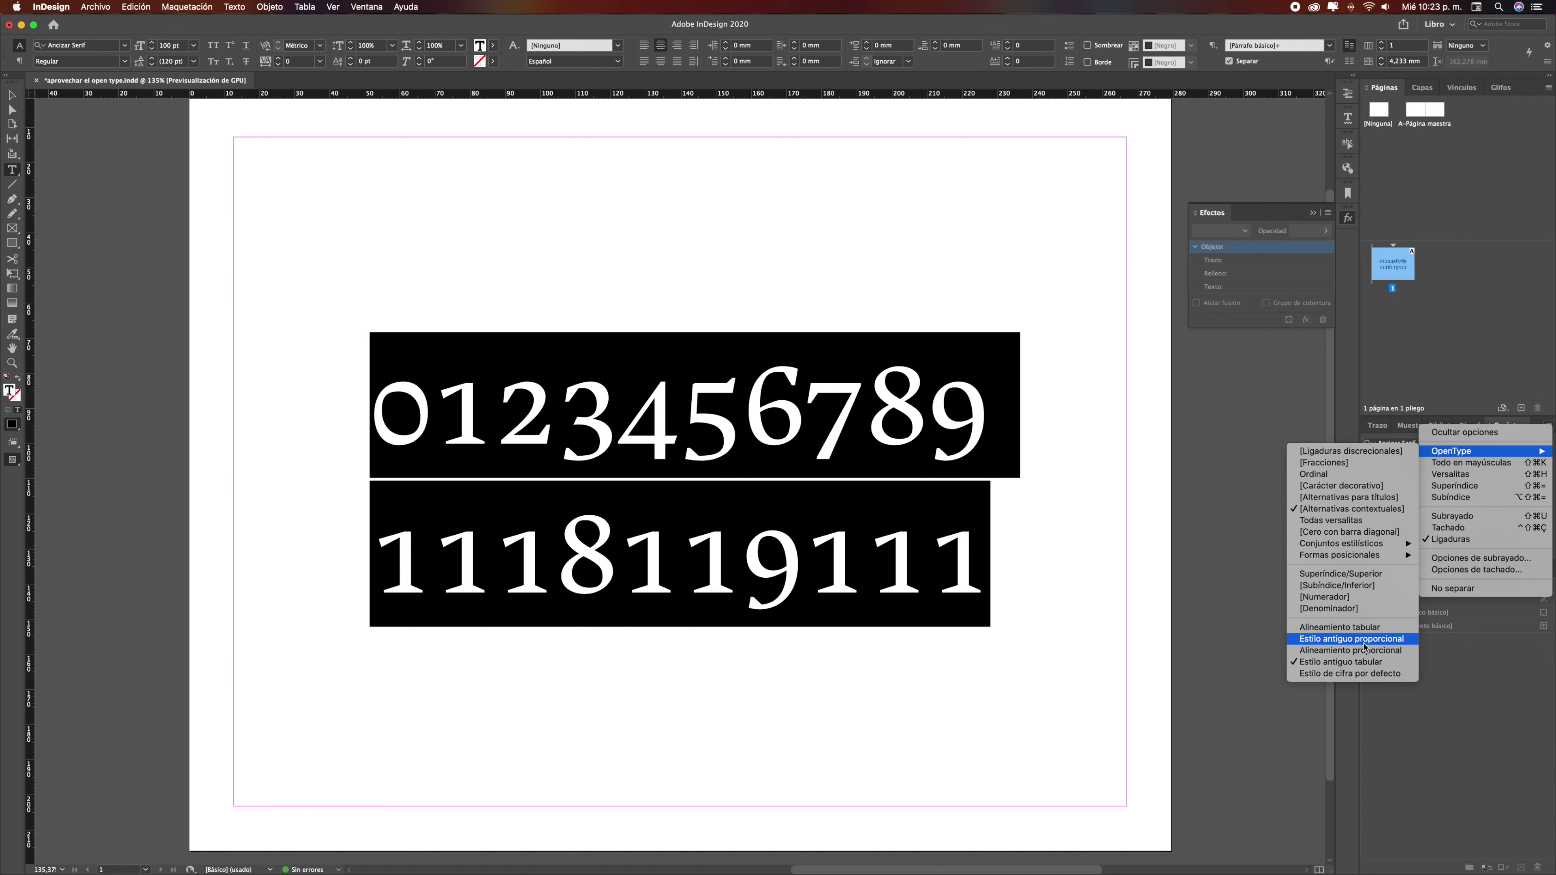
{"action": "left_click", "coordinate": [1377, 640]}
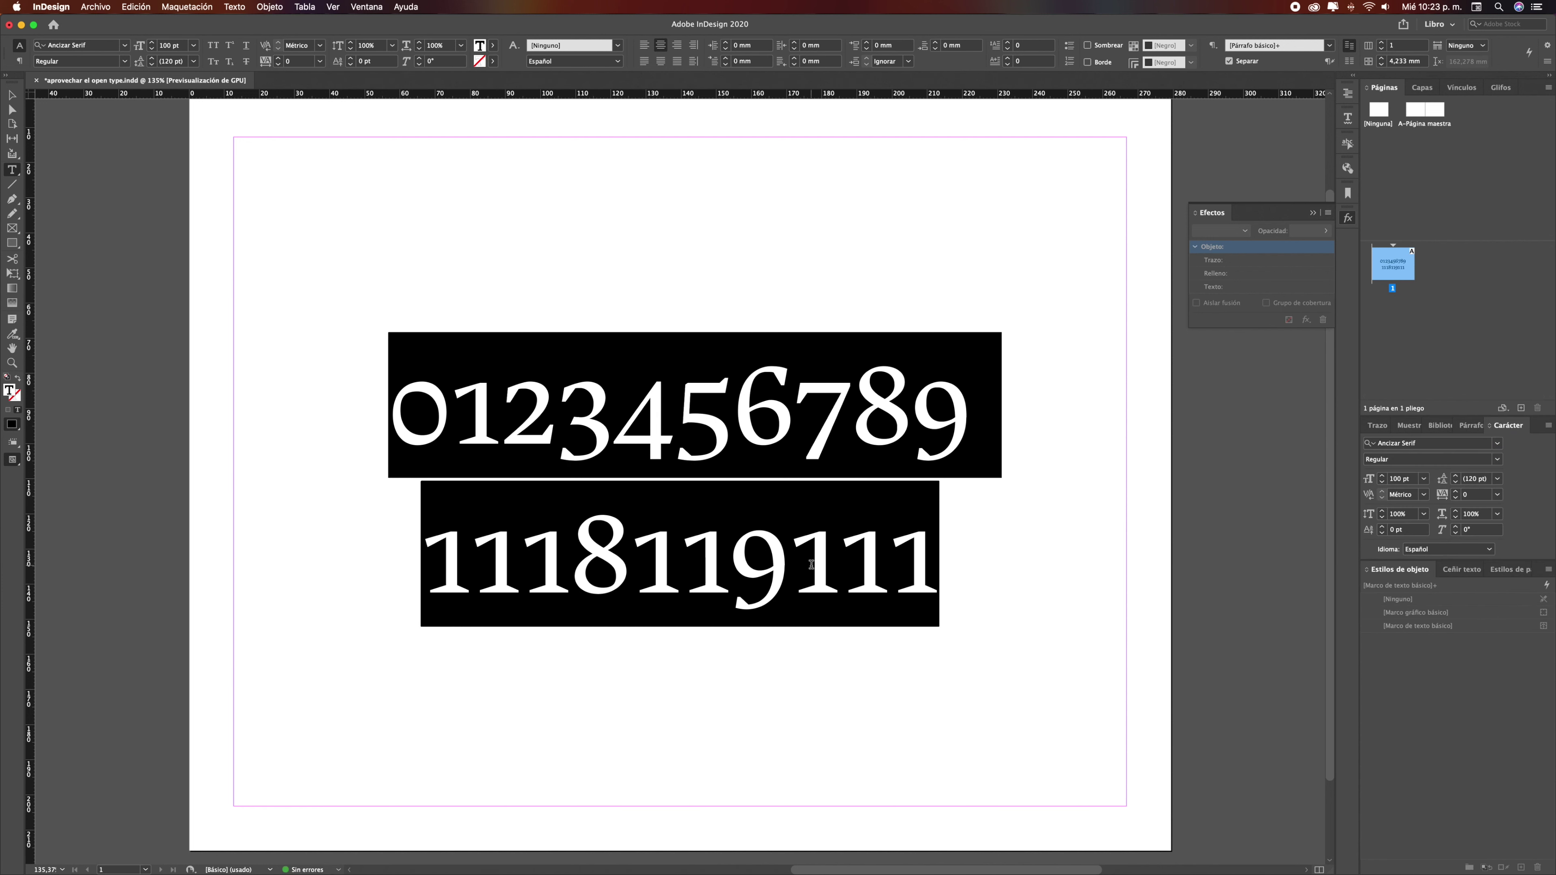
{"action": "left_click", "coordinate": [811, 565]}
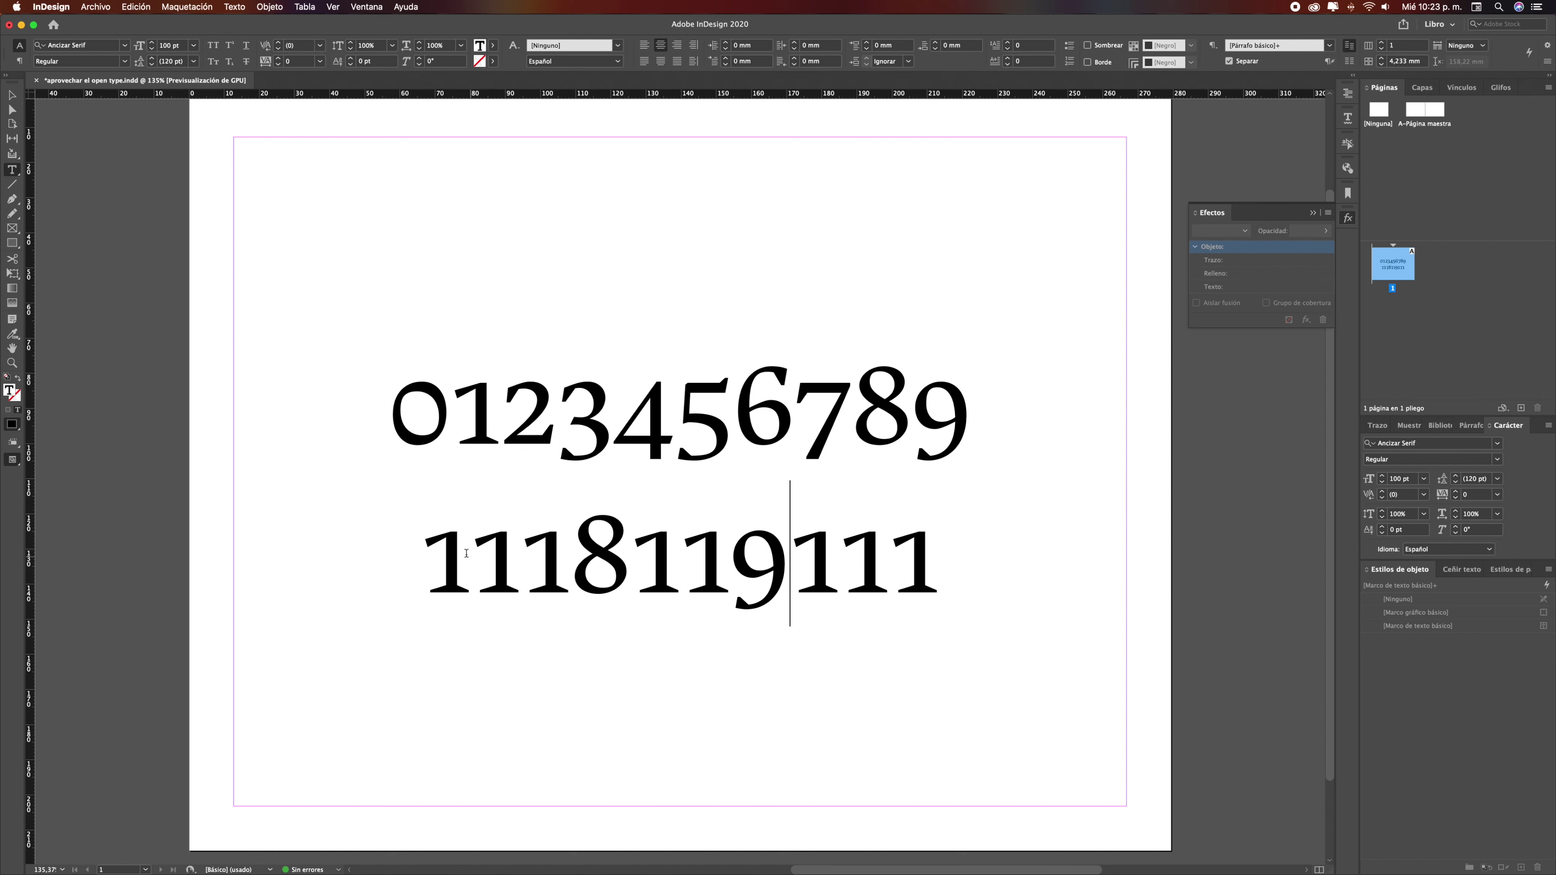
{"action": "left_click_drag", "start_coordinate": [423, 554], "coordinate": [946, 556]}
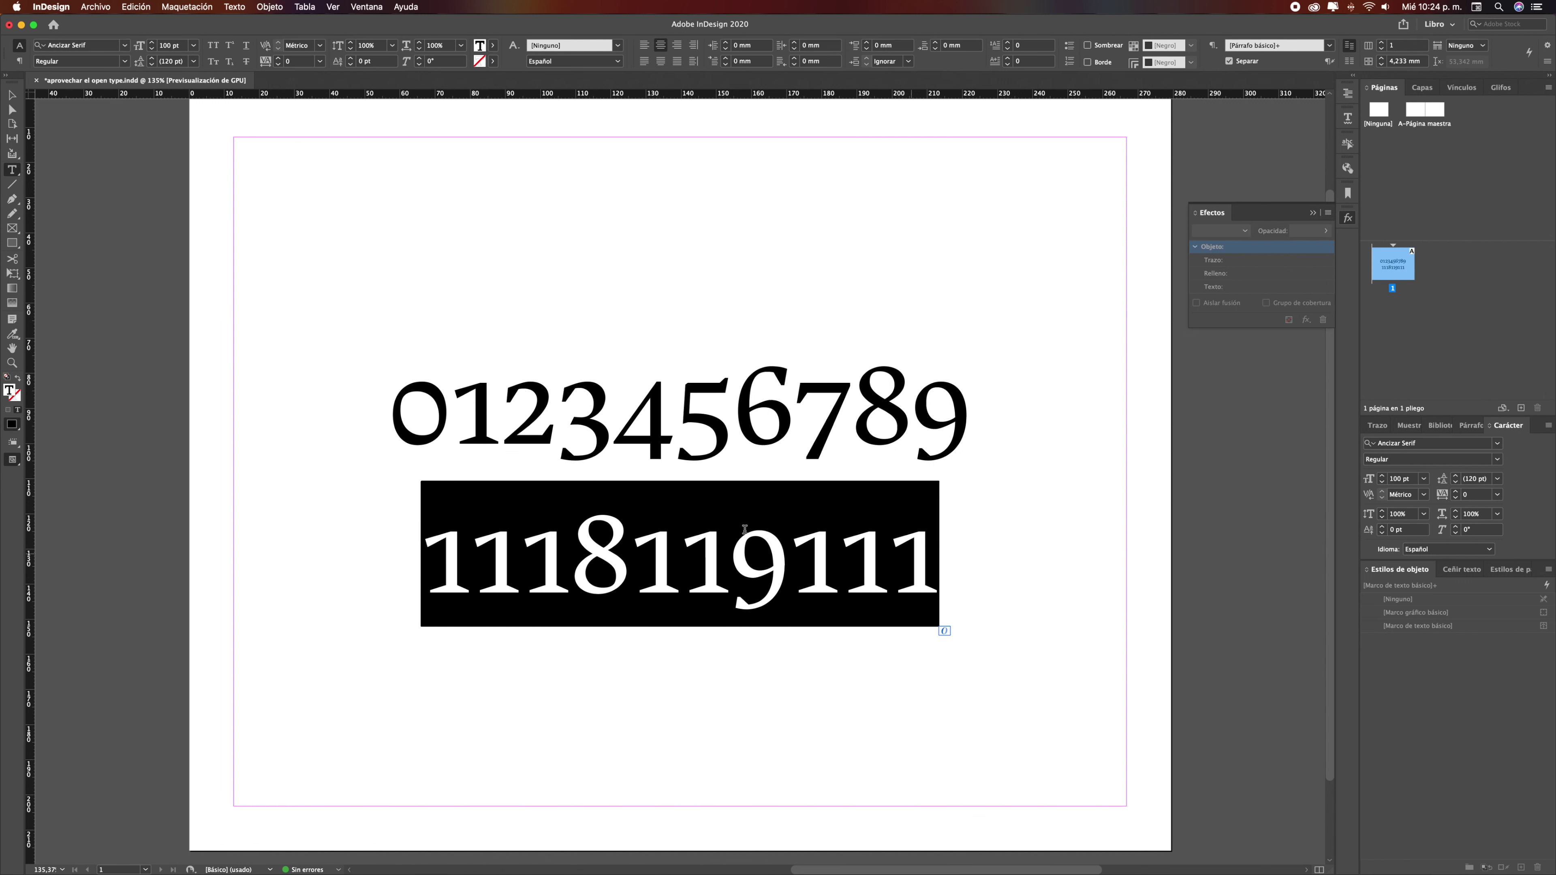
{"action": "left_click", "coordinate": [631, 528]}
Set the font of both lines of digits to Adobe Caslon Pro Regular
{"action": "key", "text": "super+a"}
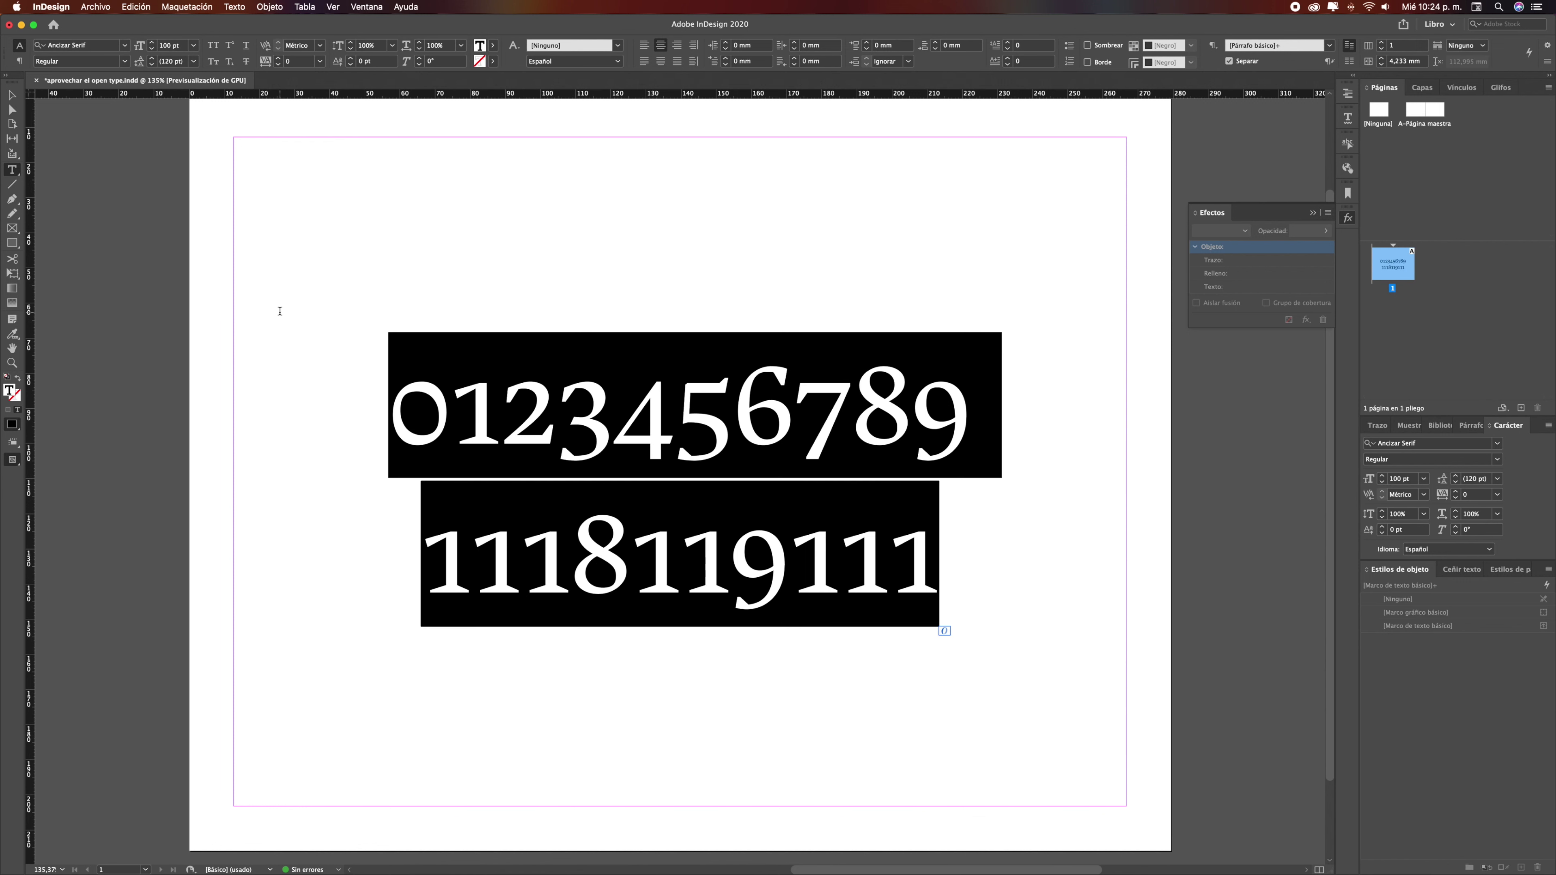
{"action": "left_click", "coordinate": [125, 49]}
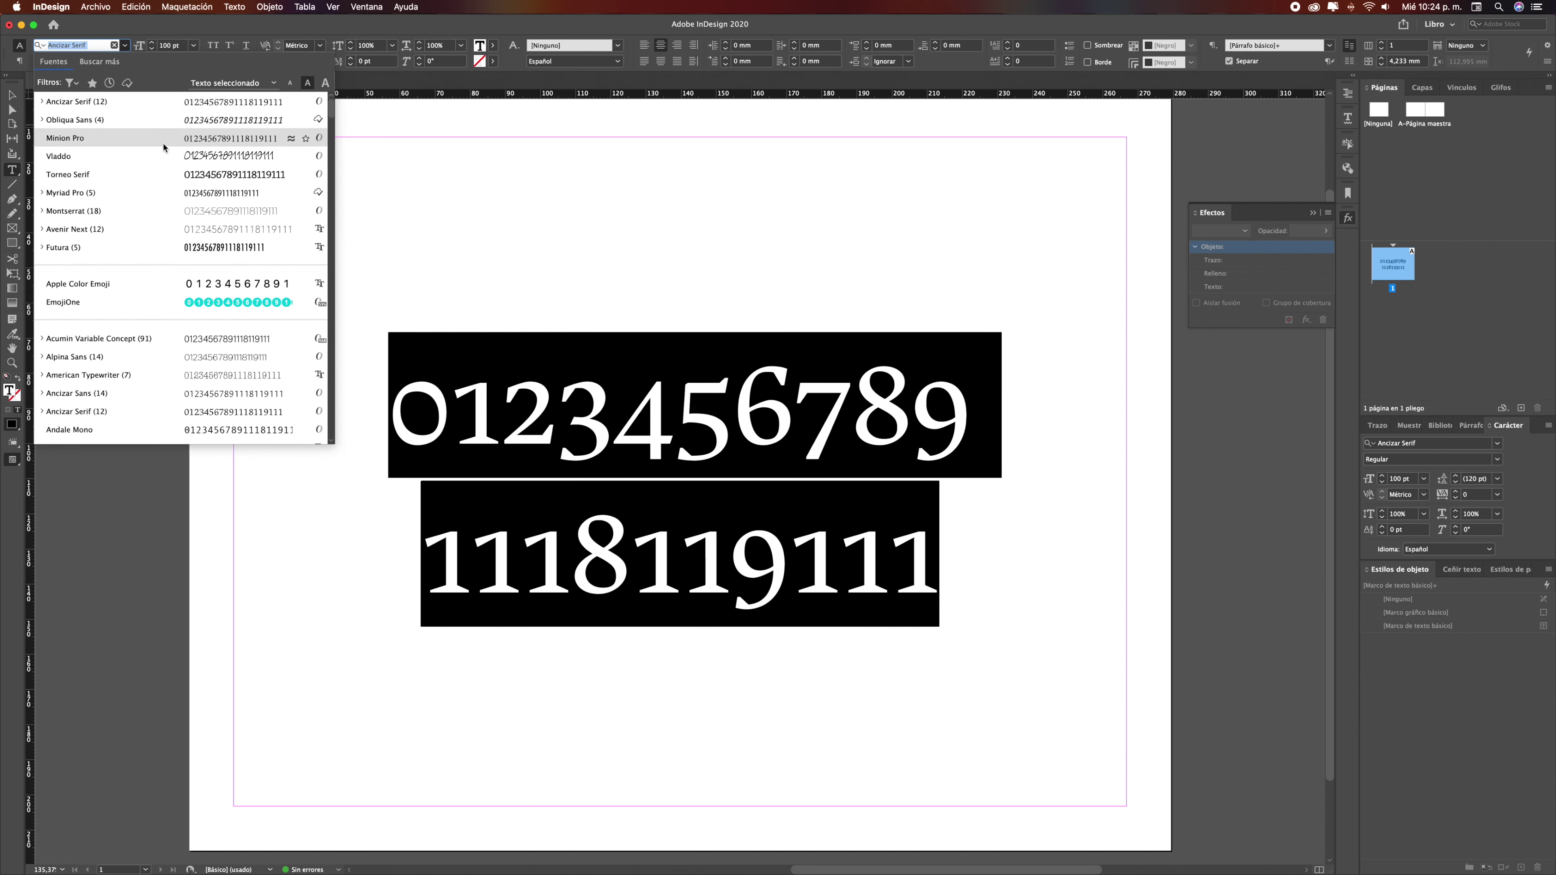
{"action": "left_click", "coordinate": [95, 101]}
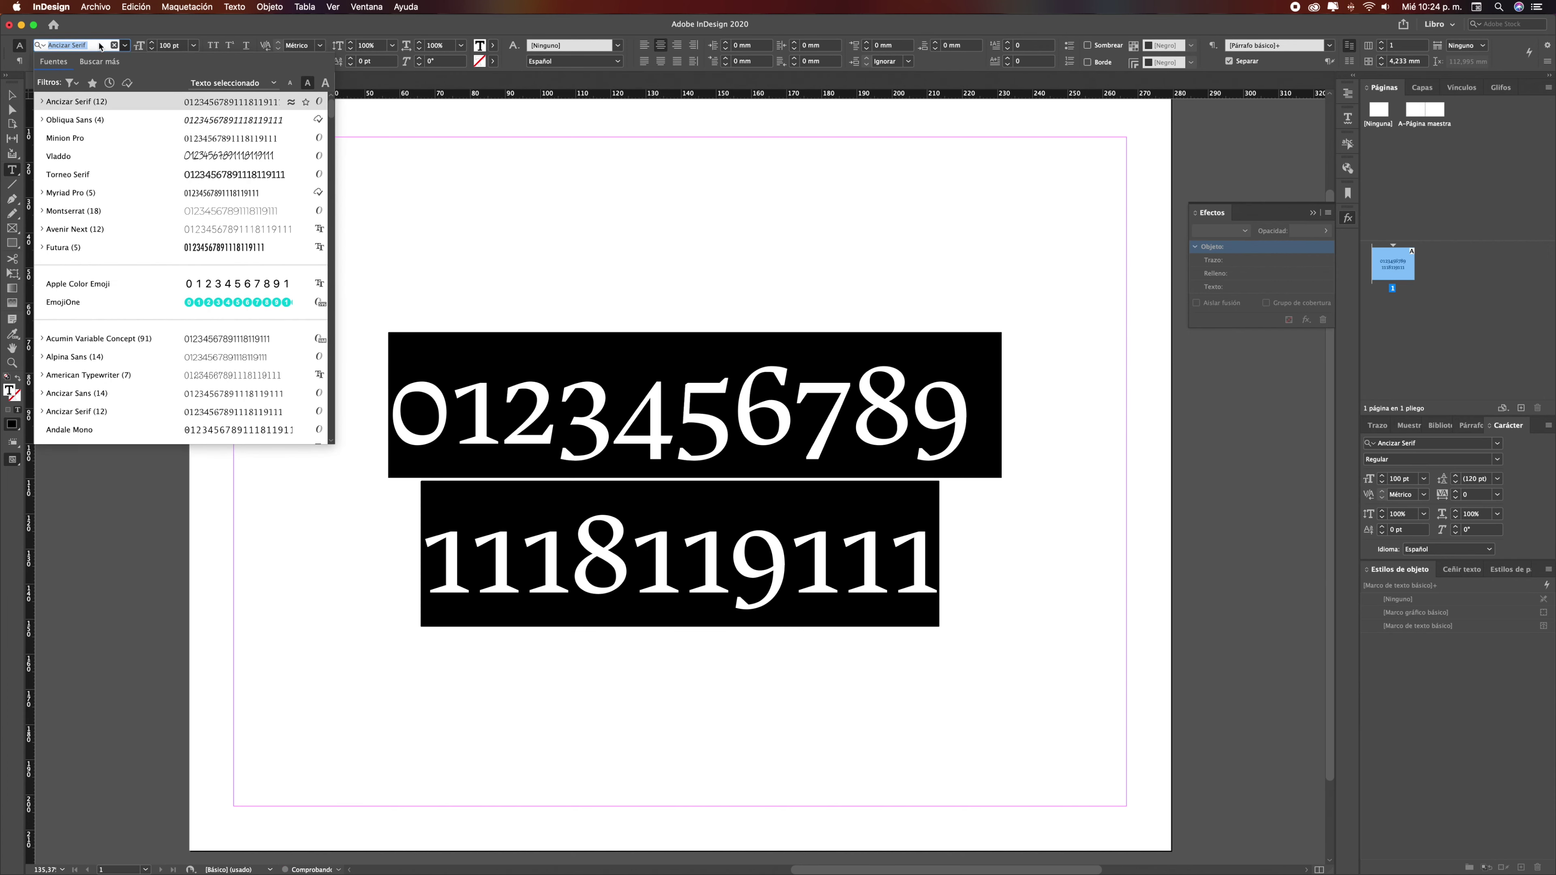
{"action": "type", "text": "caslon"}
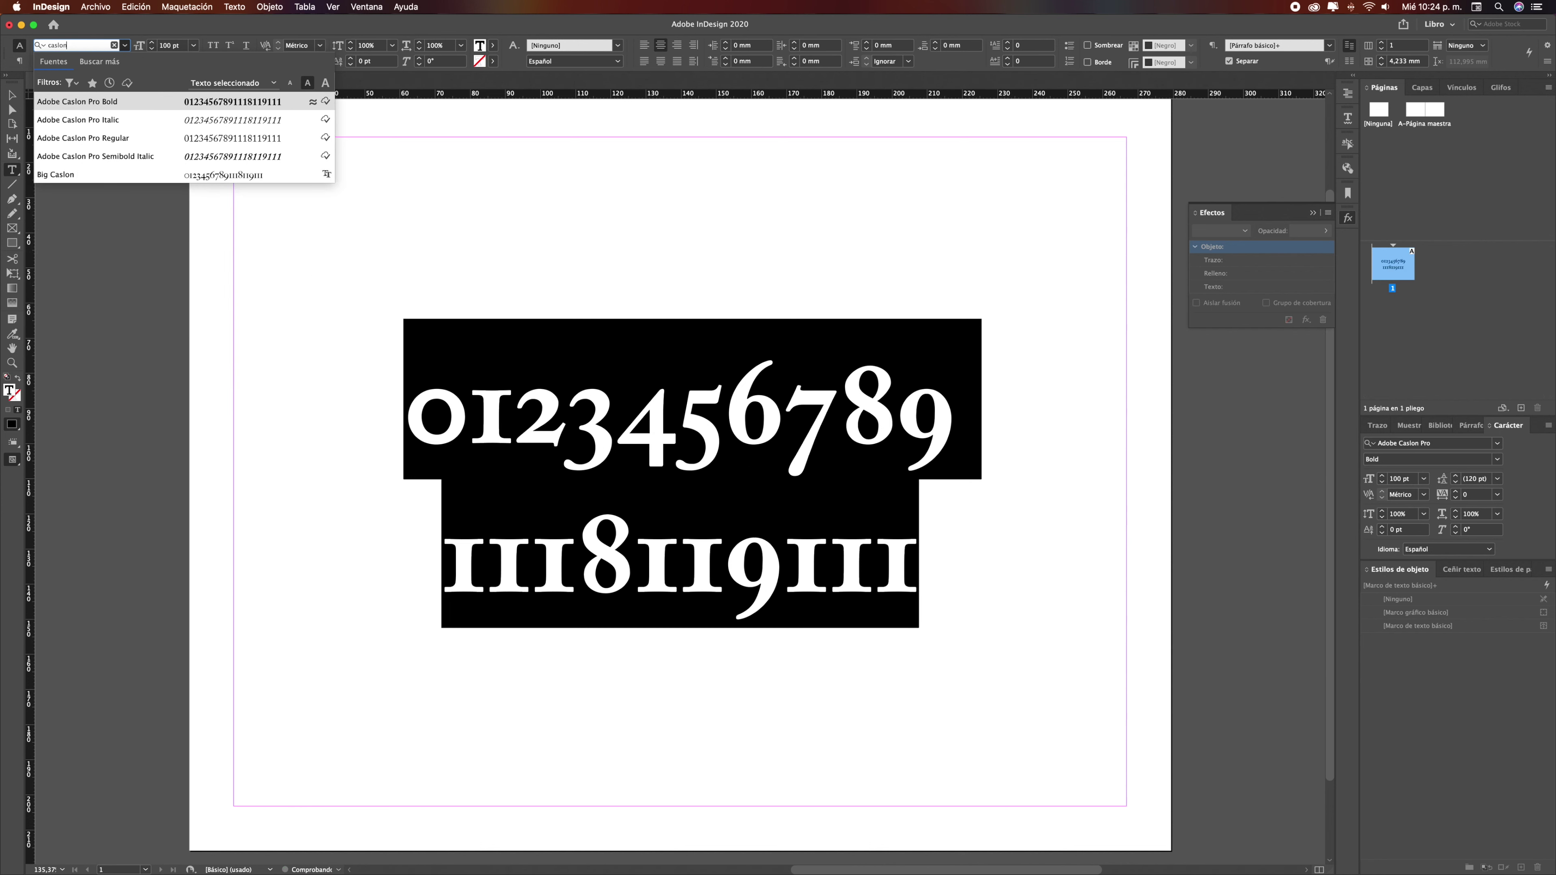
{"action": "left_click", "coordinate": [83, 138]}
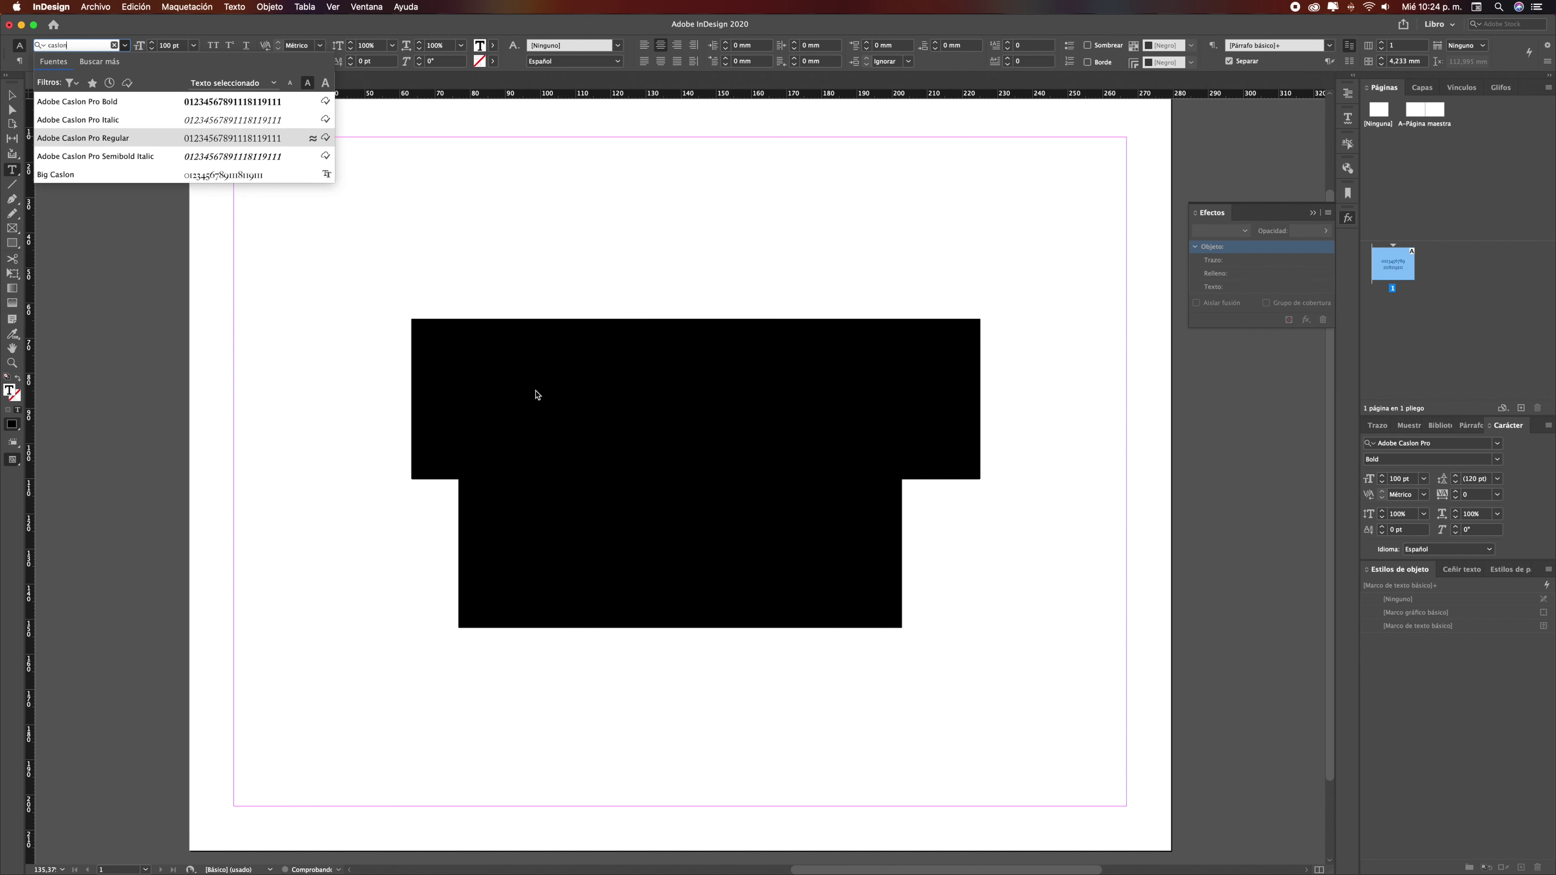
{"action": "left_click", "coordinate": [591, 417]}
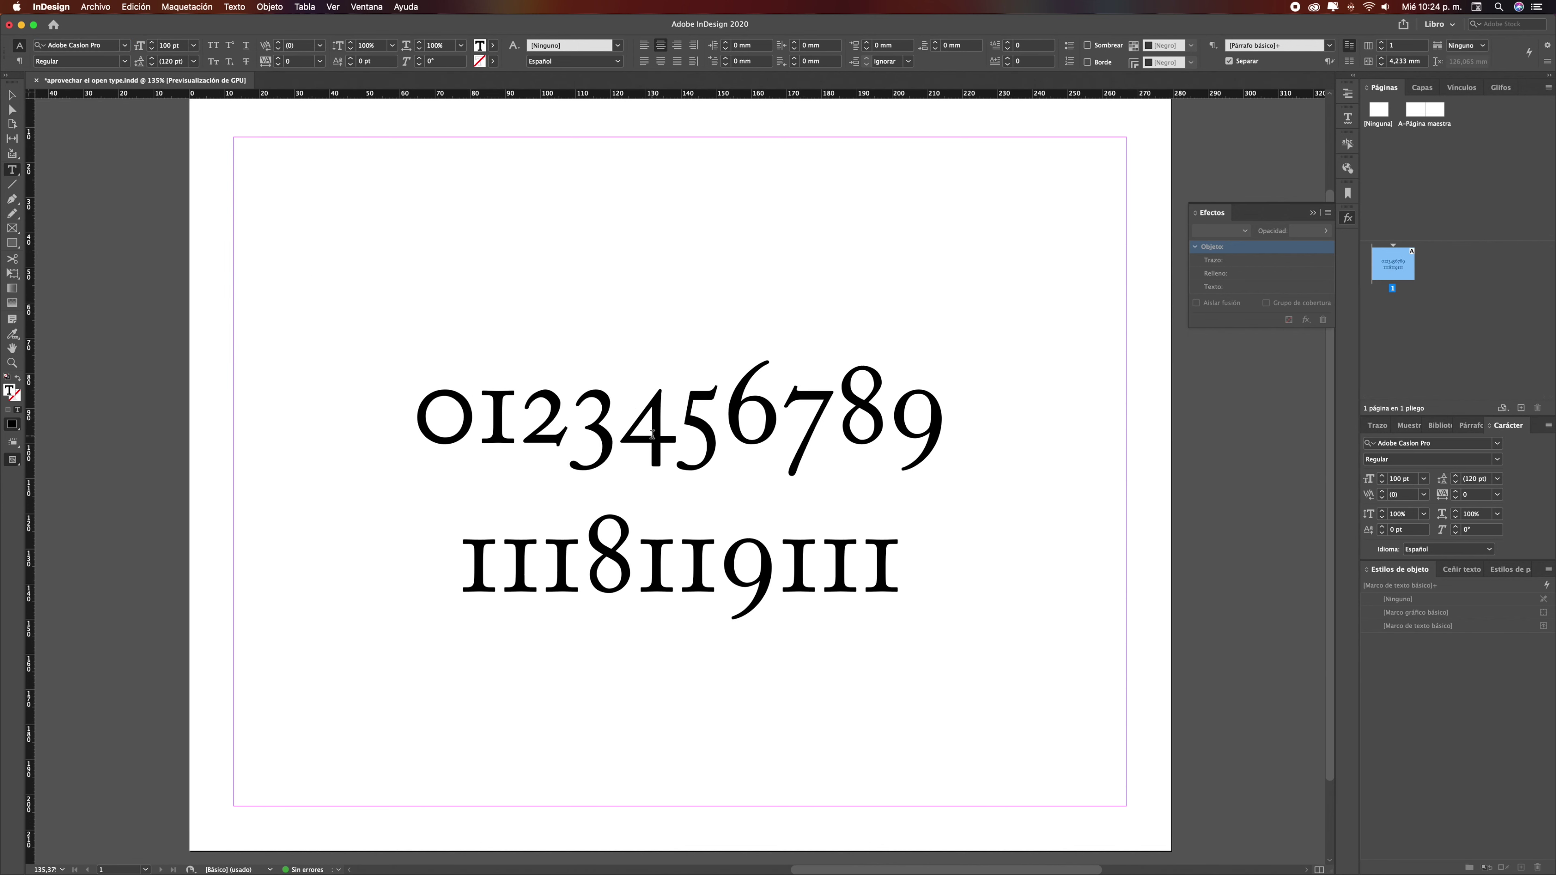
Replace all the digits with the word Titulares, and replace that word with Alternativas
{"action": "key", "text": "super+a"}
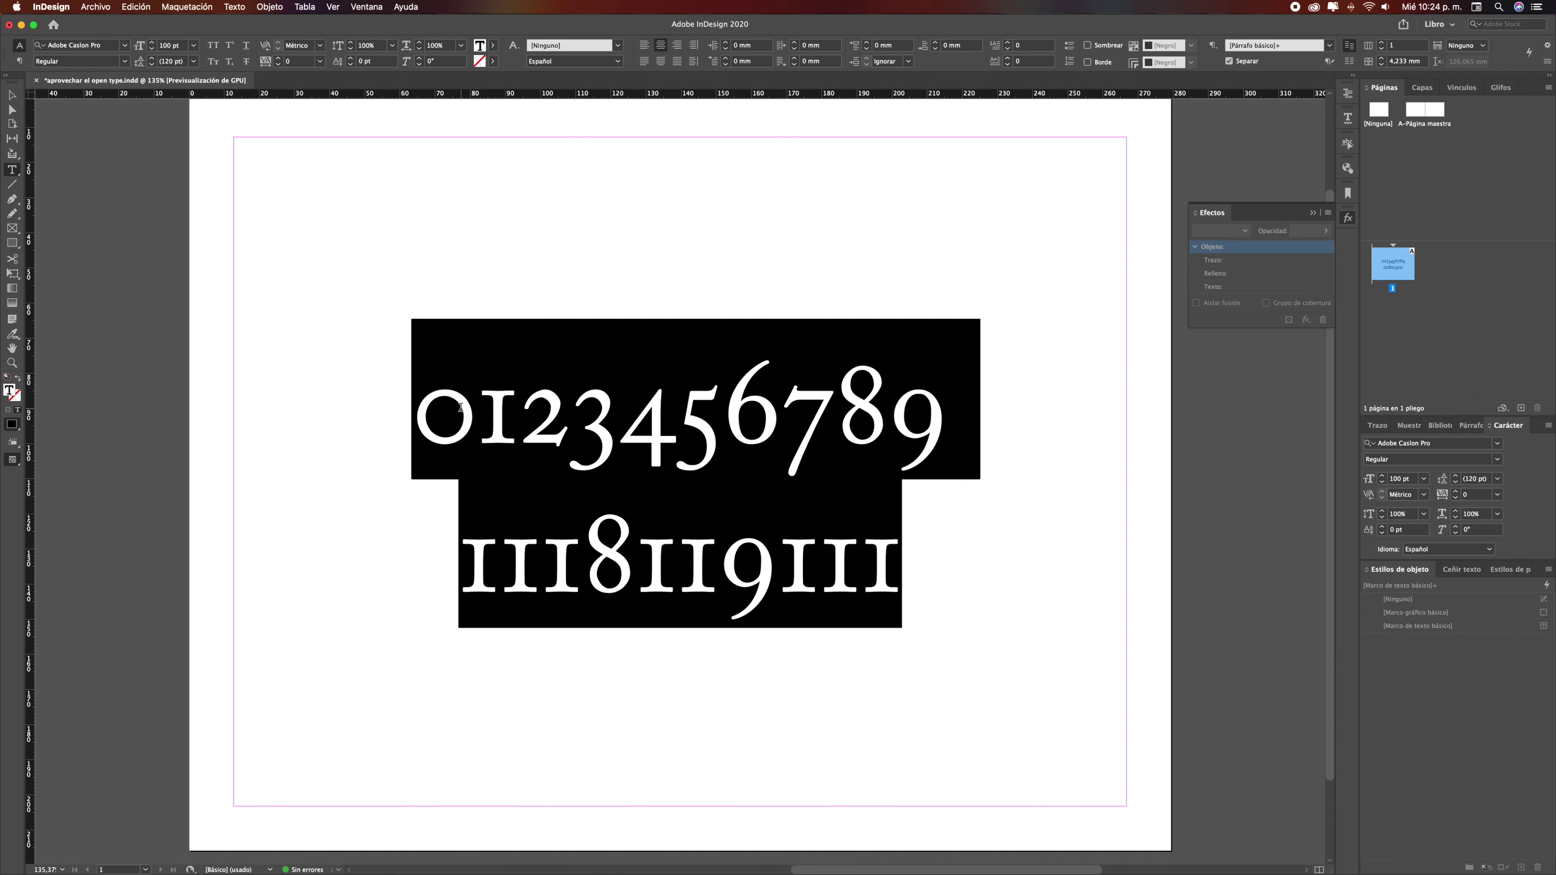
{"action": "type", "text": "Titulares"}
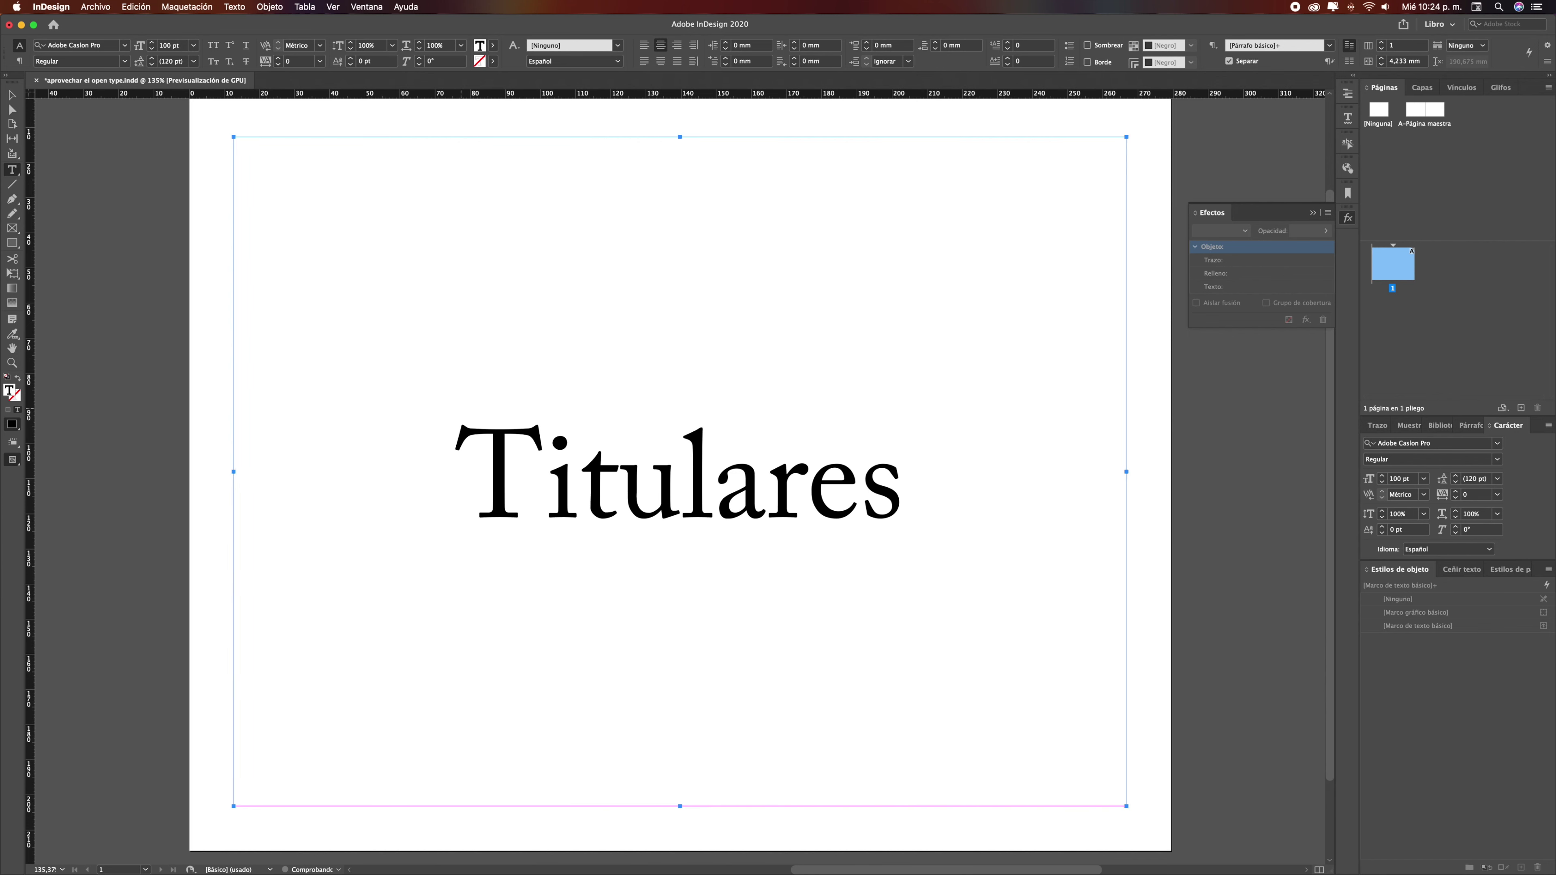
{"action": "key", "text": "super+a"}
{"action": "type", "text": "A"}
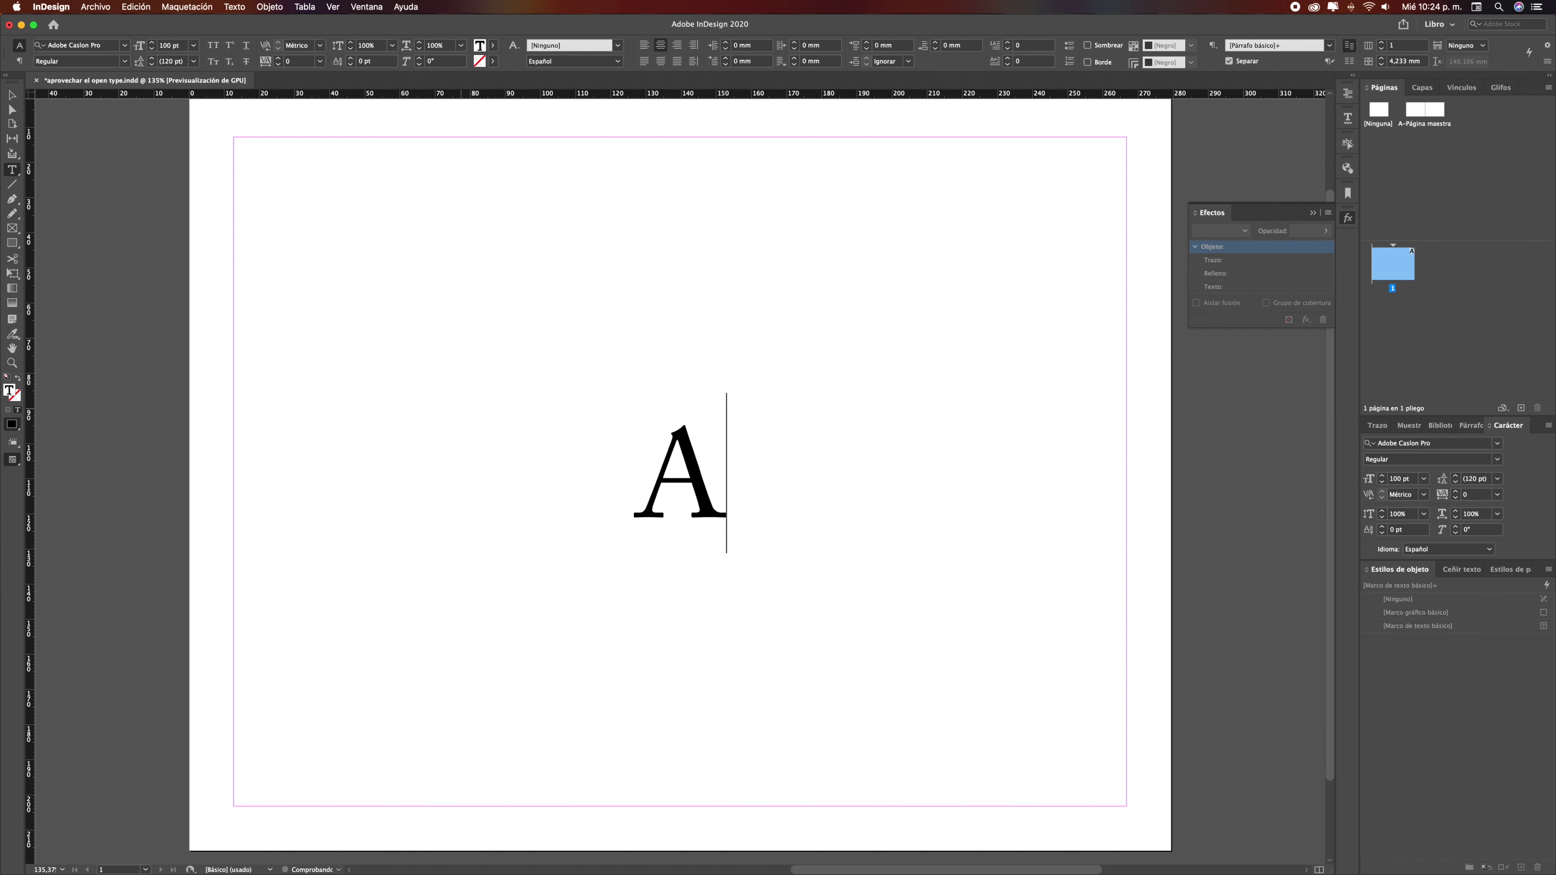
{"action": "type", "text": "lte"}
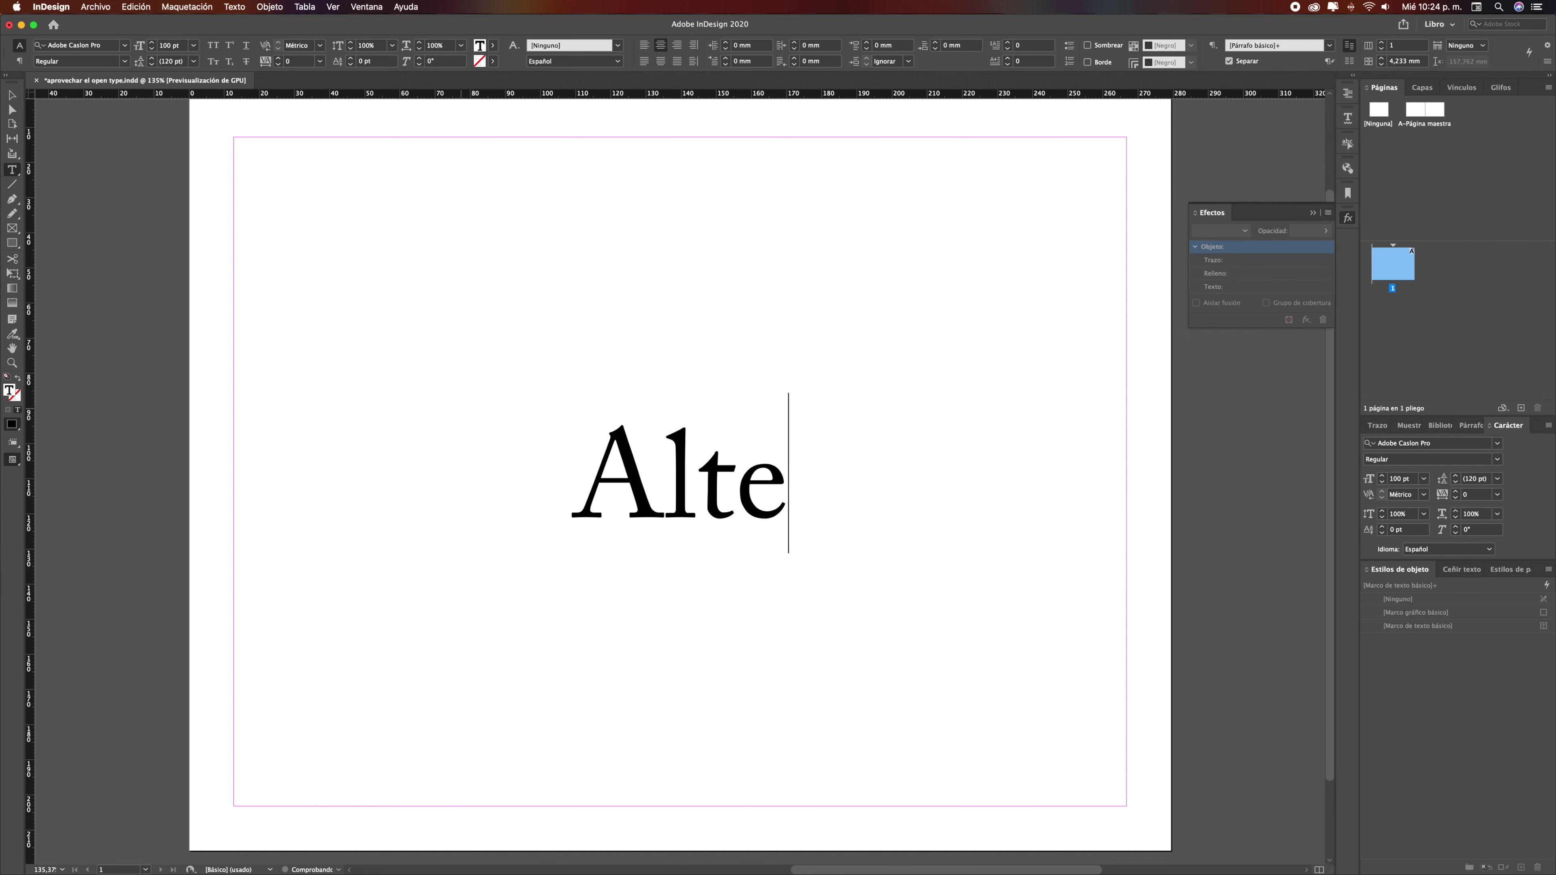
{"action": "type", "text": "rnativas"}
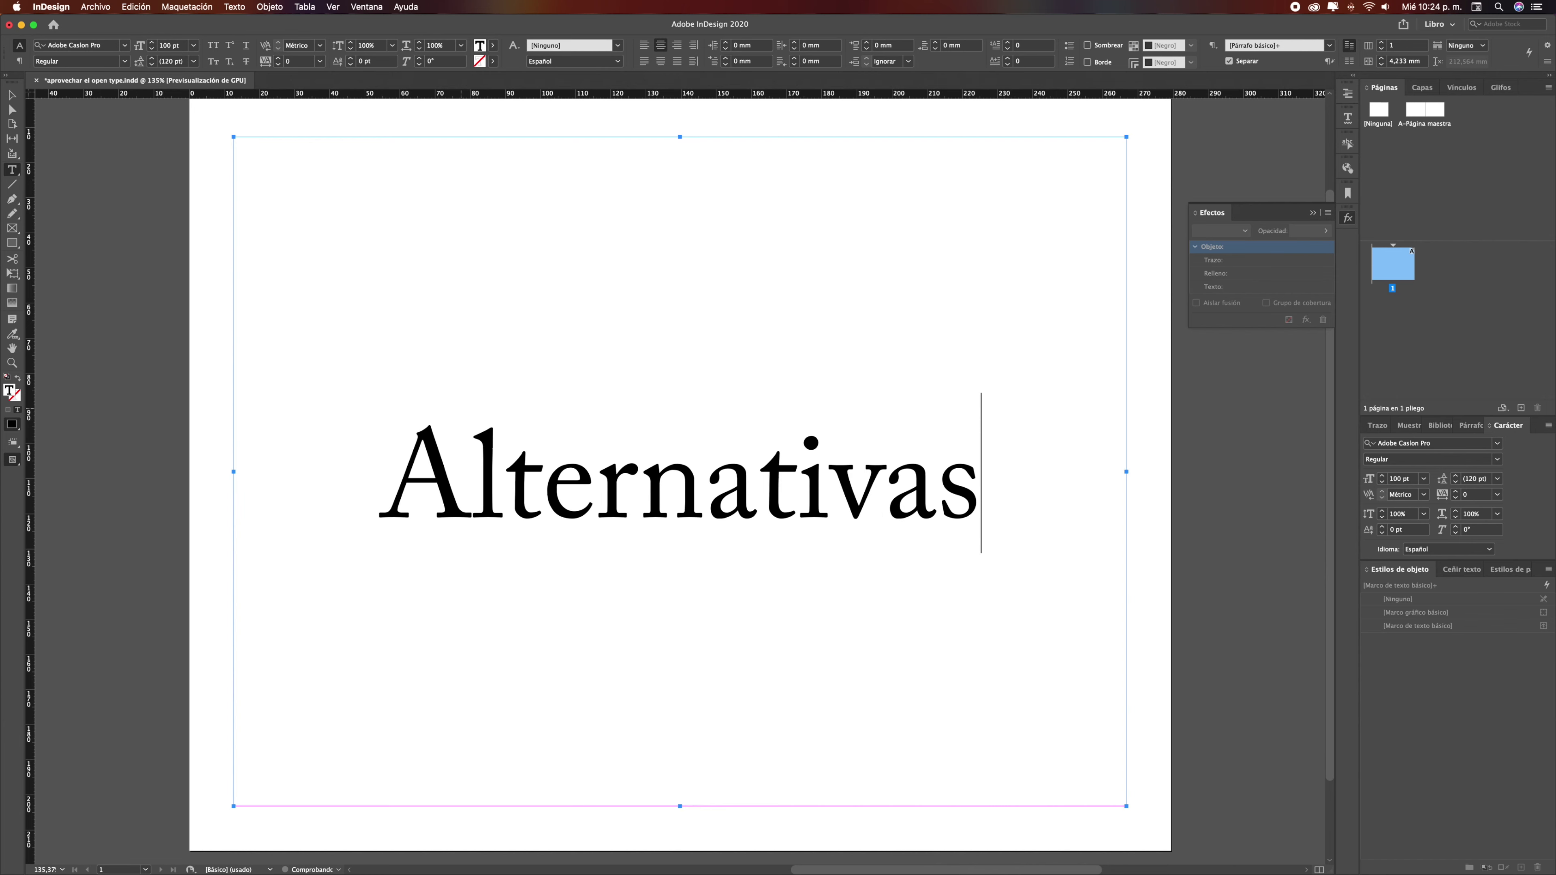
Select the word Alternativas and turn on its OpenType option Carácter decorativo
{"action": "double_click", "coordinate": [389, 386]}
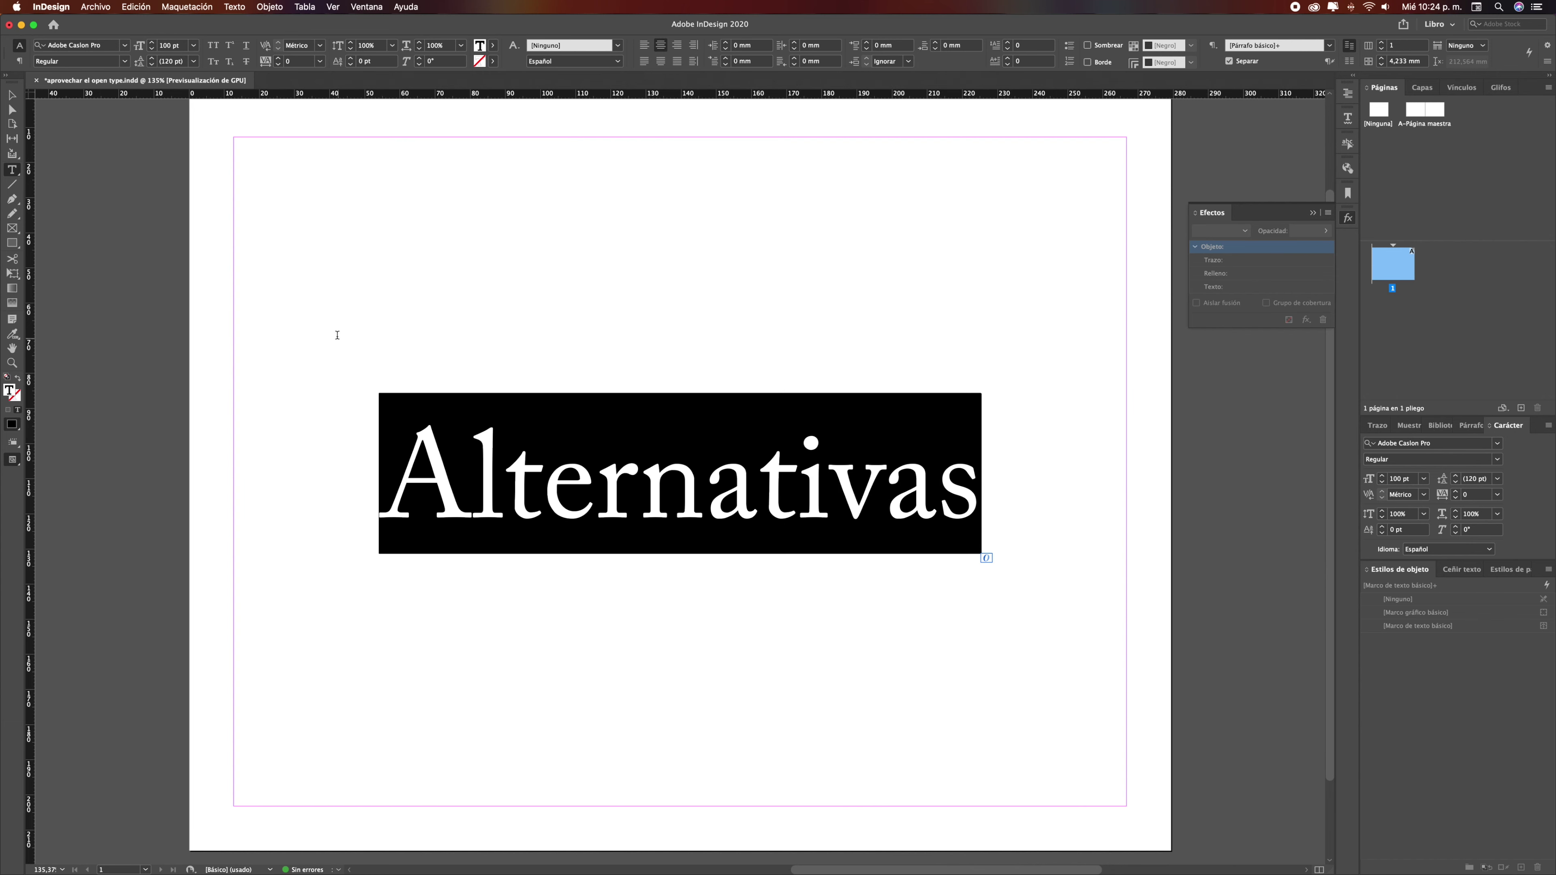
{"action": "left_click", "coordinate": [126, 47]}
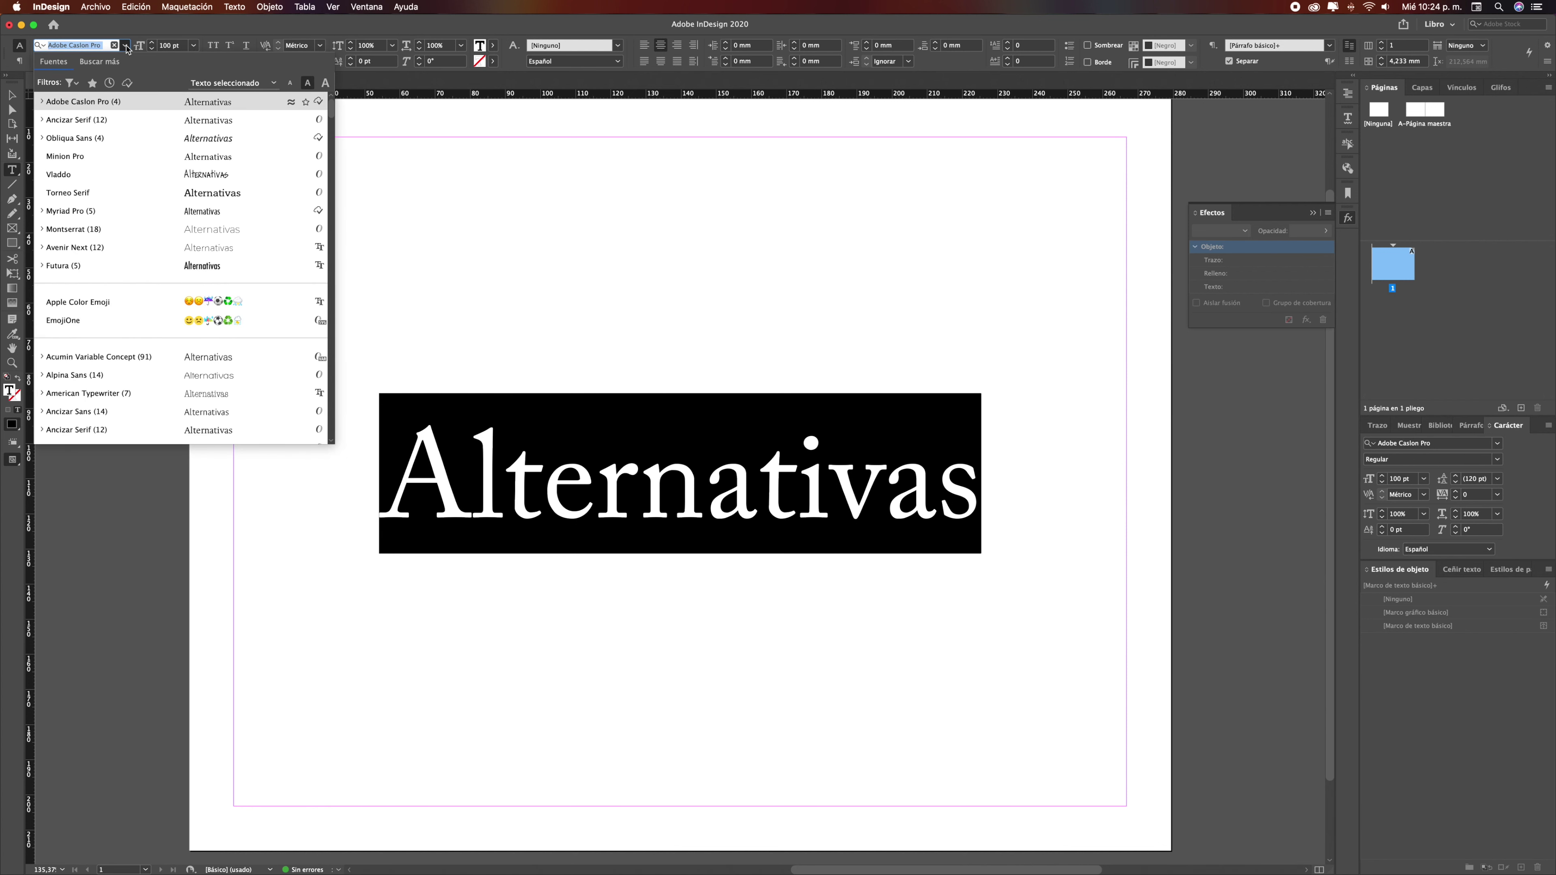
{"action": "left_click", "coordinate": [170, 32]}
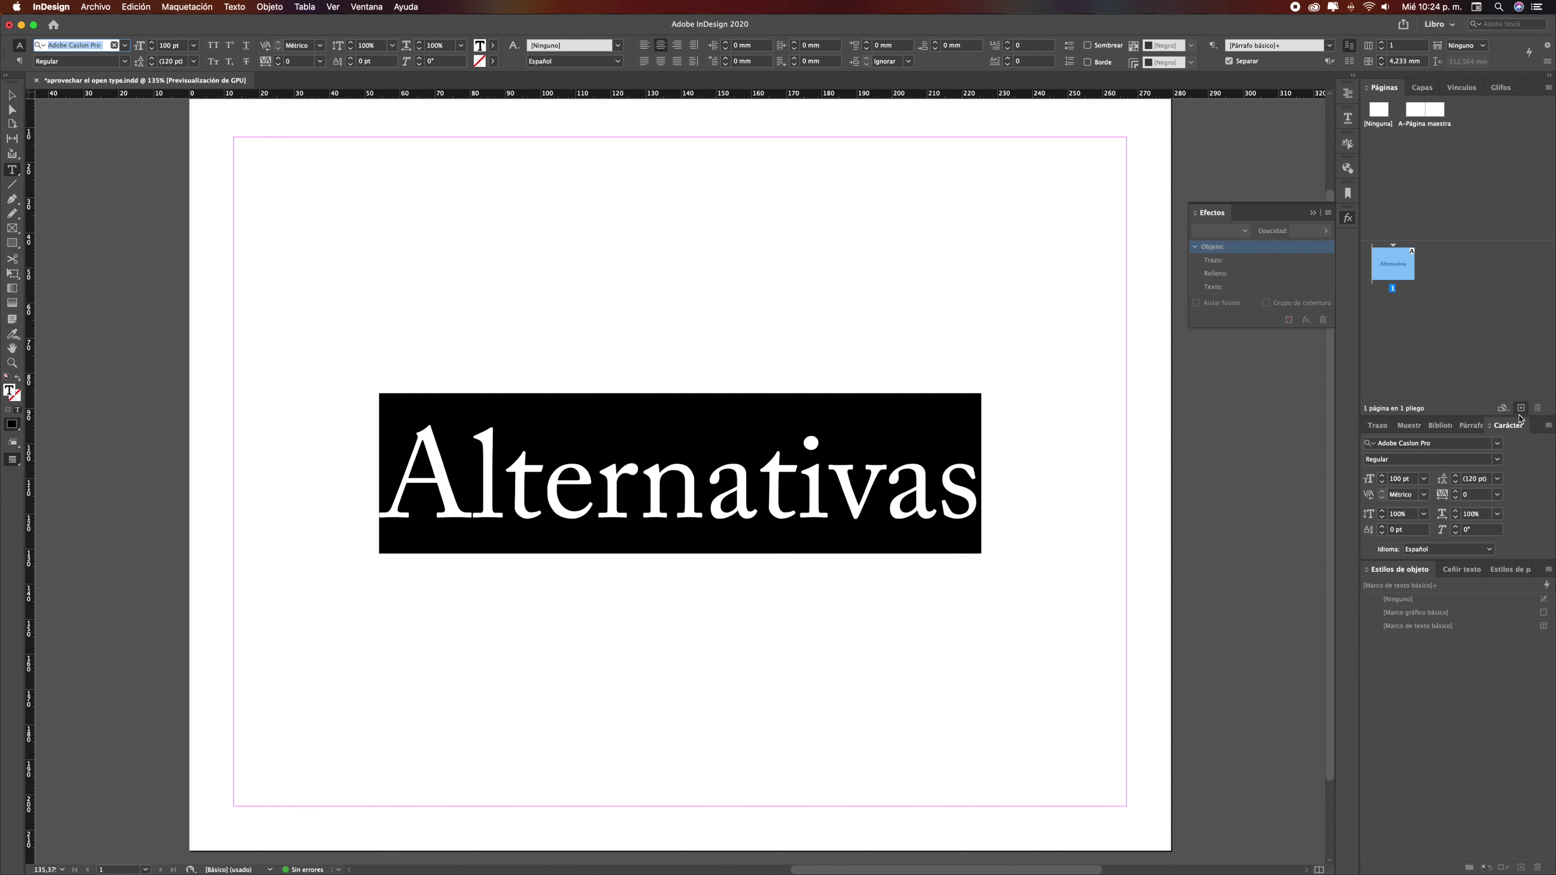
{"action": "left_click", "coordinate": [1549, 426]}
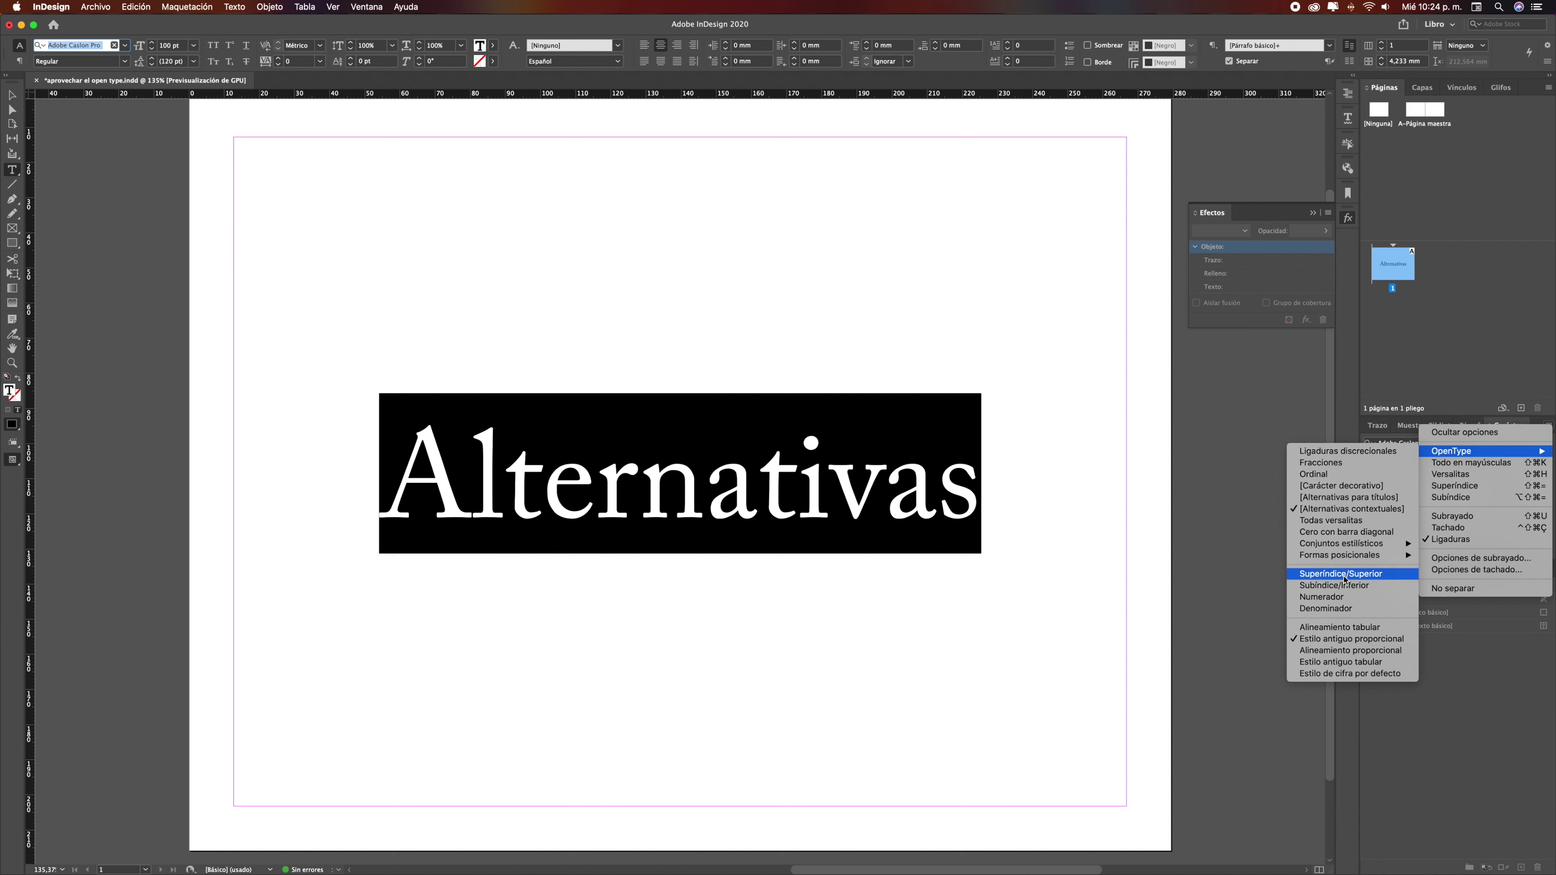
{"action": "mouse_move", "coordinate": [1342, 546]}
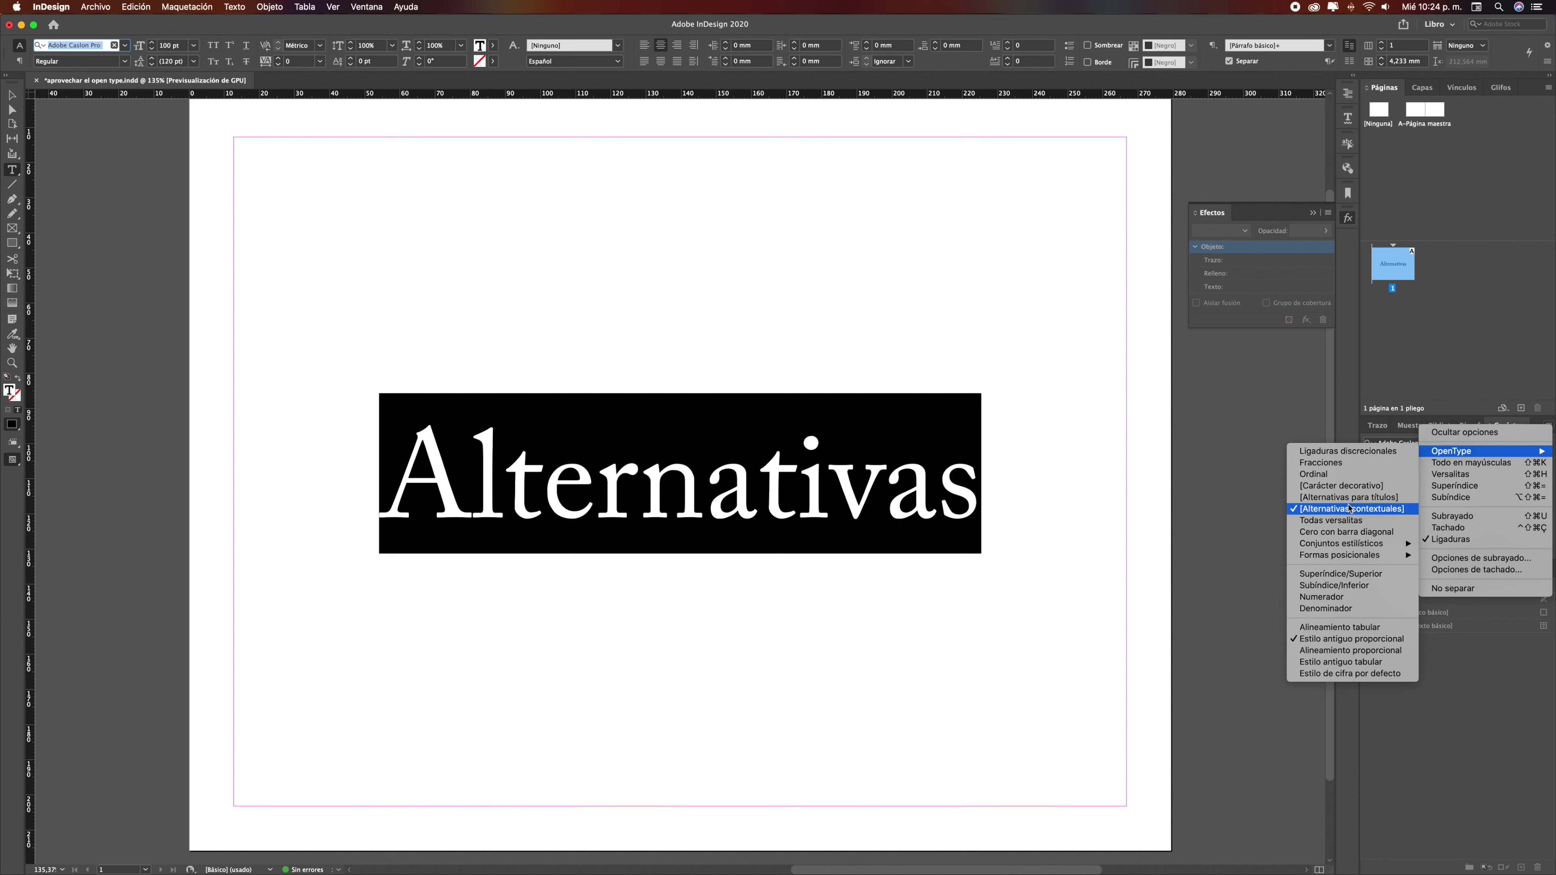
{"action": "left_click", "coordinate": [1347, 488]}
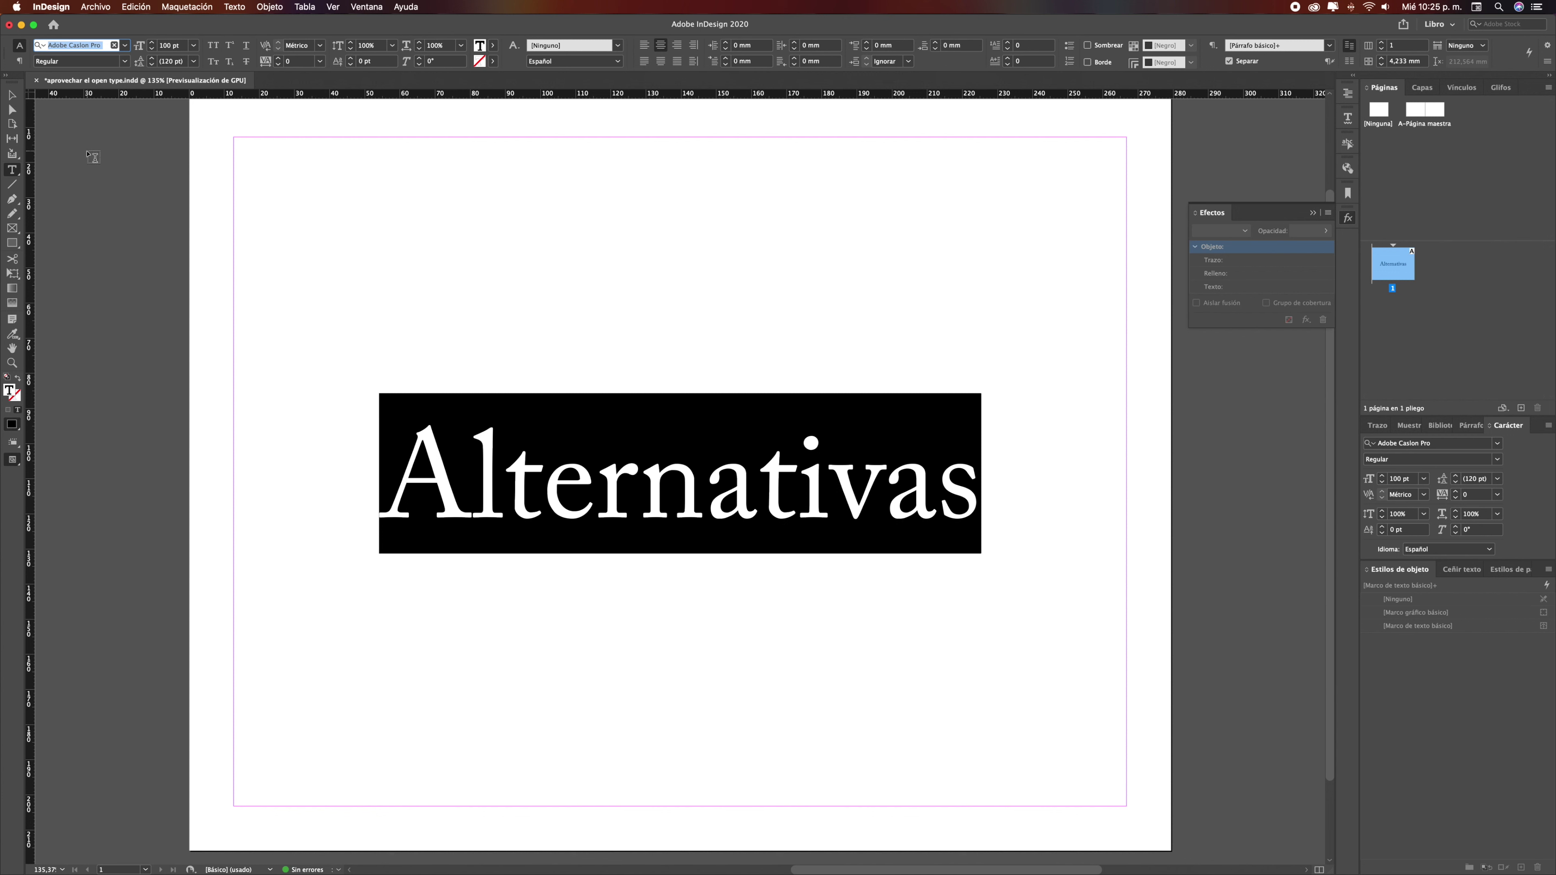
Set the selected word to the Italic style of Adobe Caslon Pro
{"action": "left_click", "coordinate": [125, 46]}
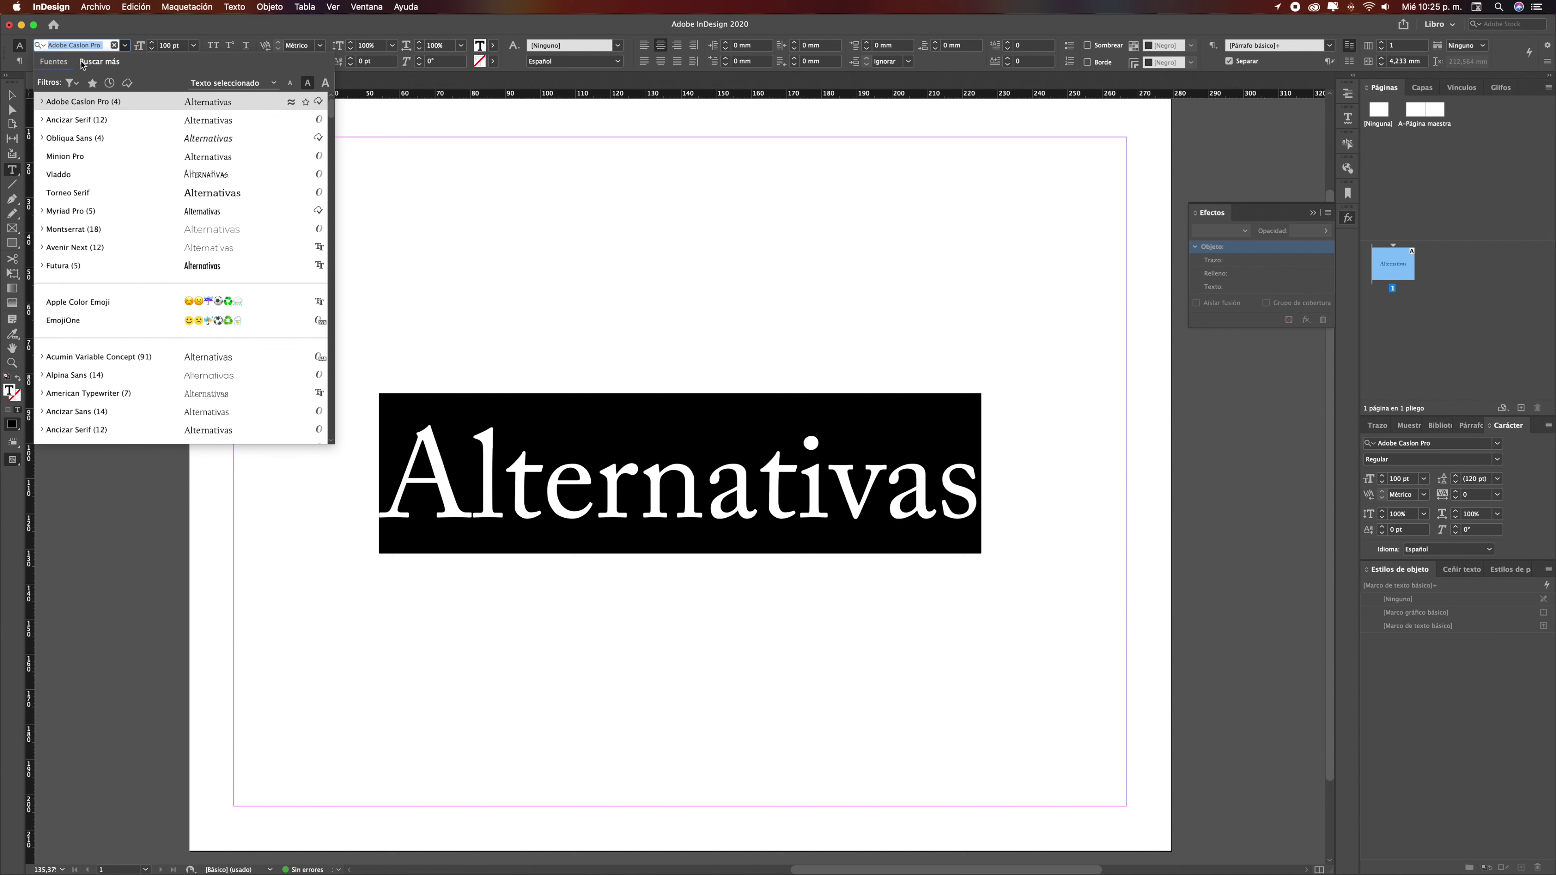
{"action": "left_click", "coordinate": [124, 47]}
{"action": "left_click", "coordinate": [125, 47]}
{"action": "left_click", "coordinate": [910, 219]}
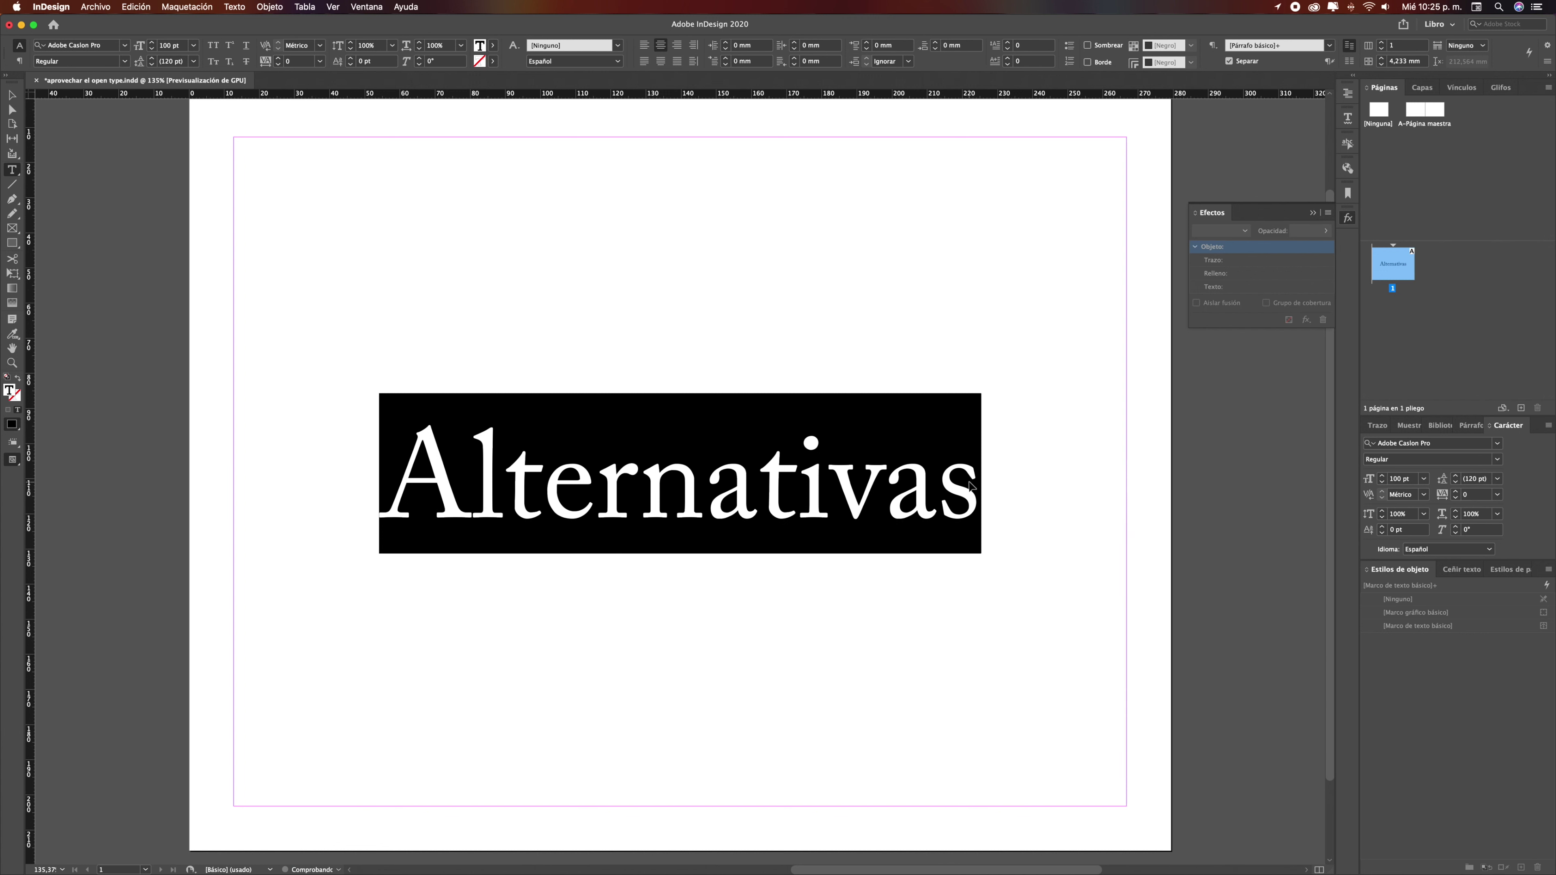
{"action": "key", "text": "super+shift+i"}
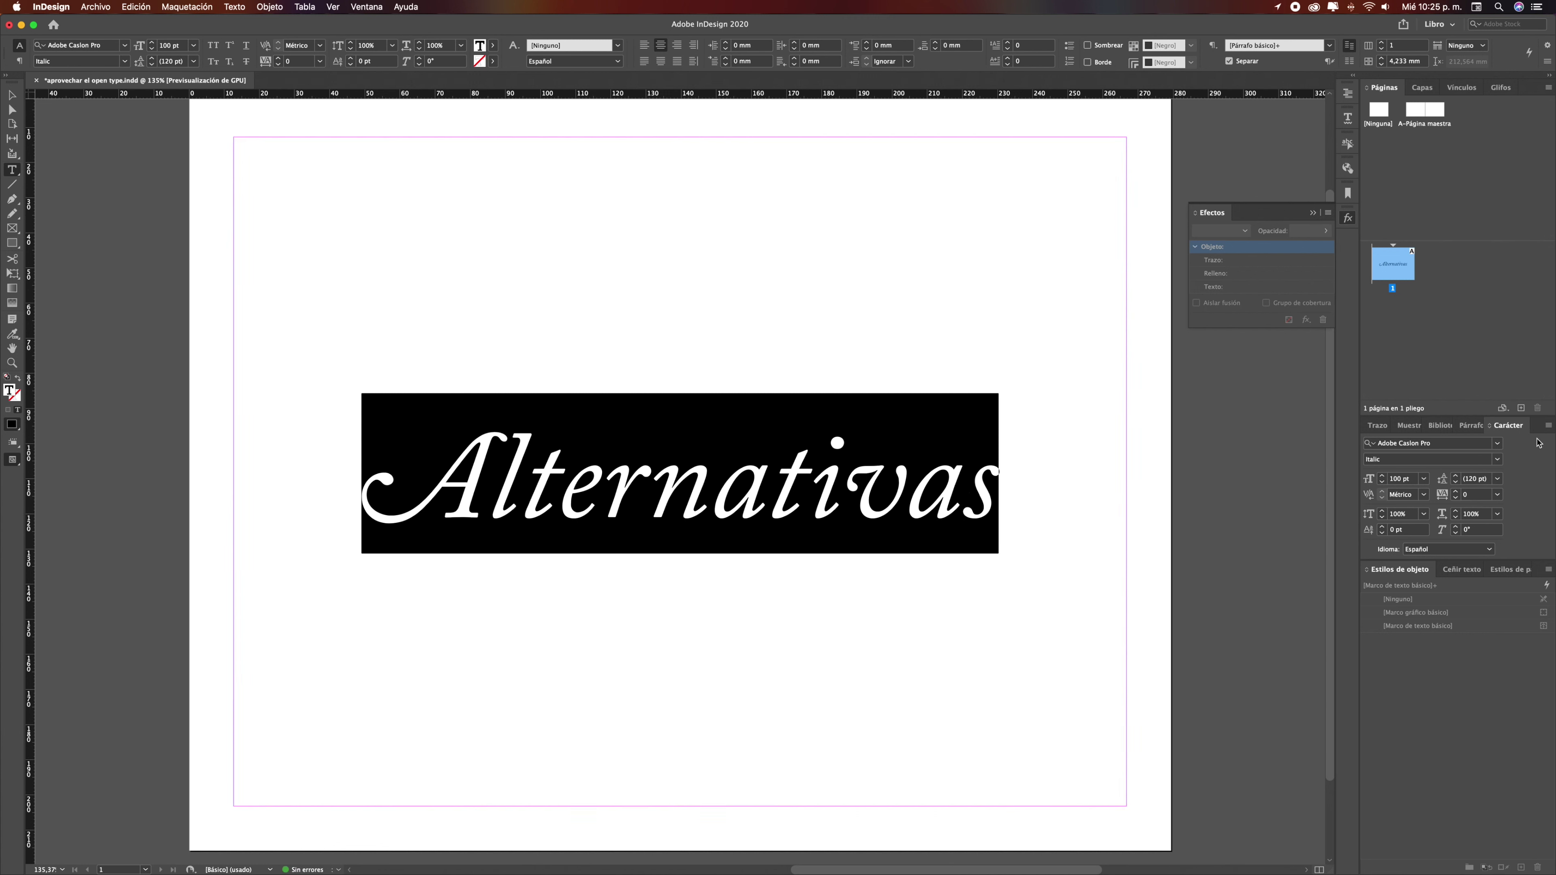
Check the OpenType options of the italic word, reselect it and turn off Carácter decorativo
{"action": "left_click", "coordinate": [1547, 427]}
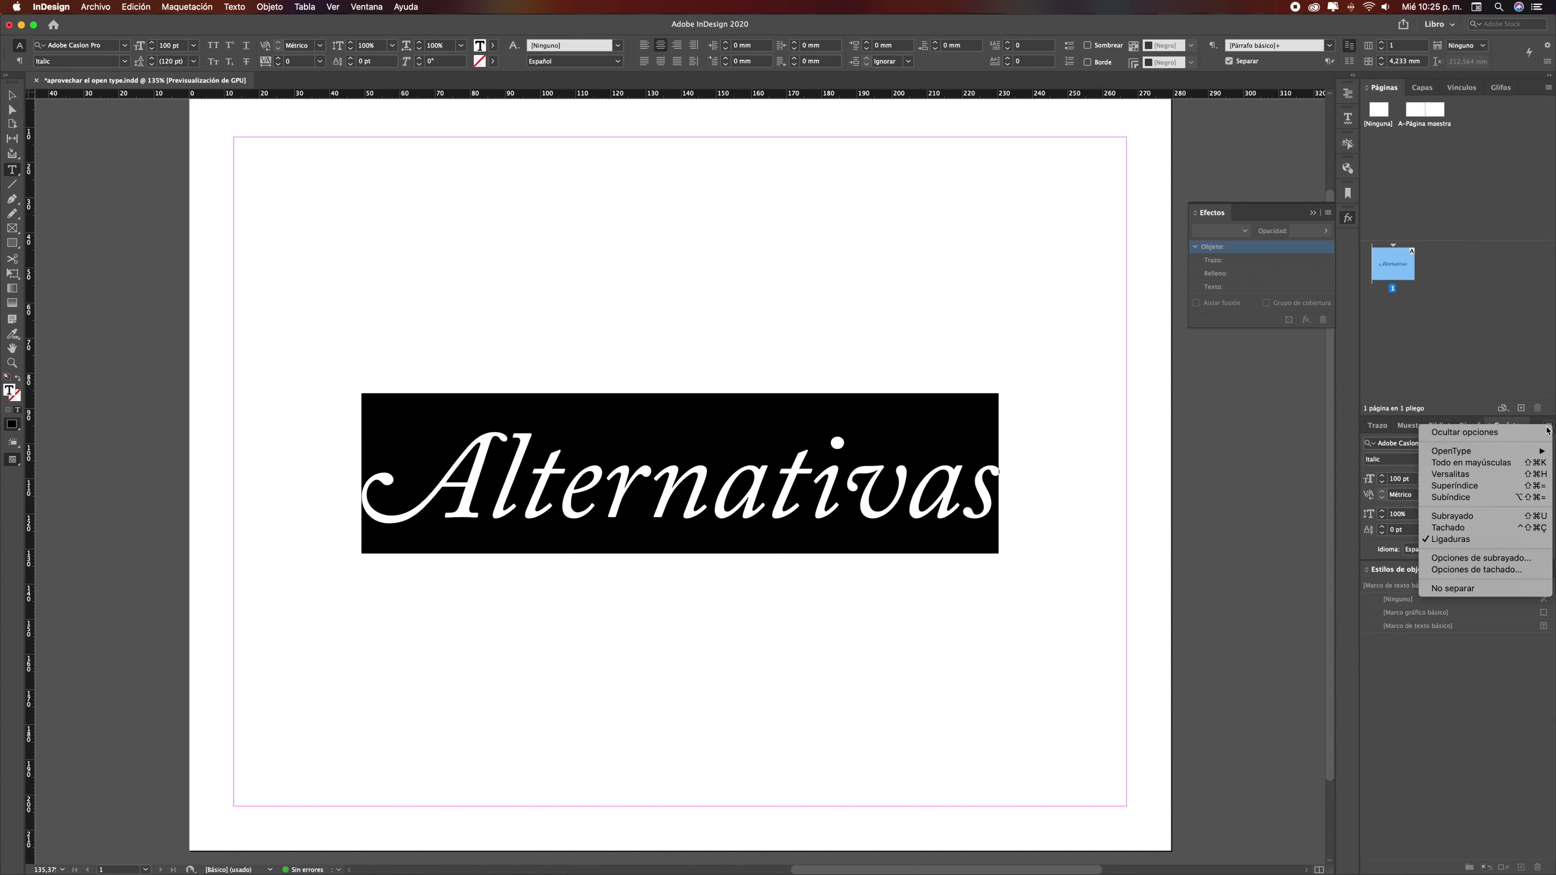
{"action": "mouse_move", "coordinate": [1481, 457]}
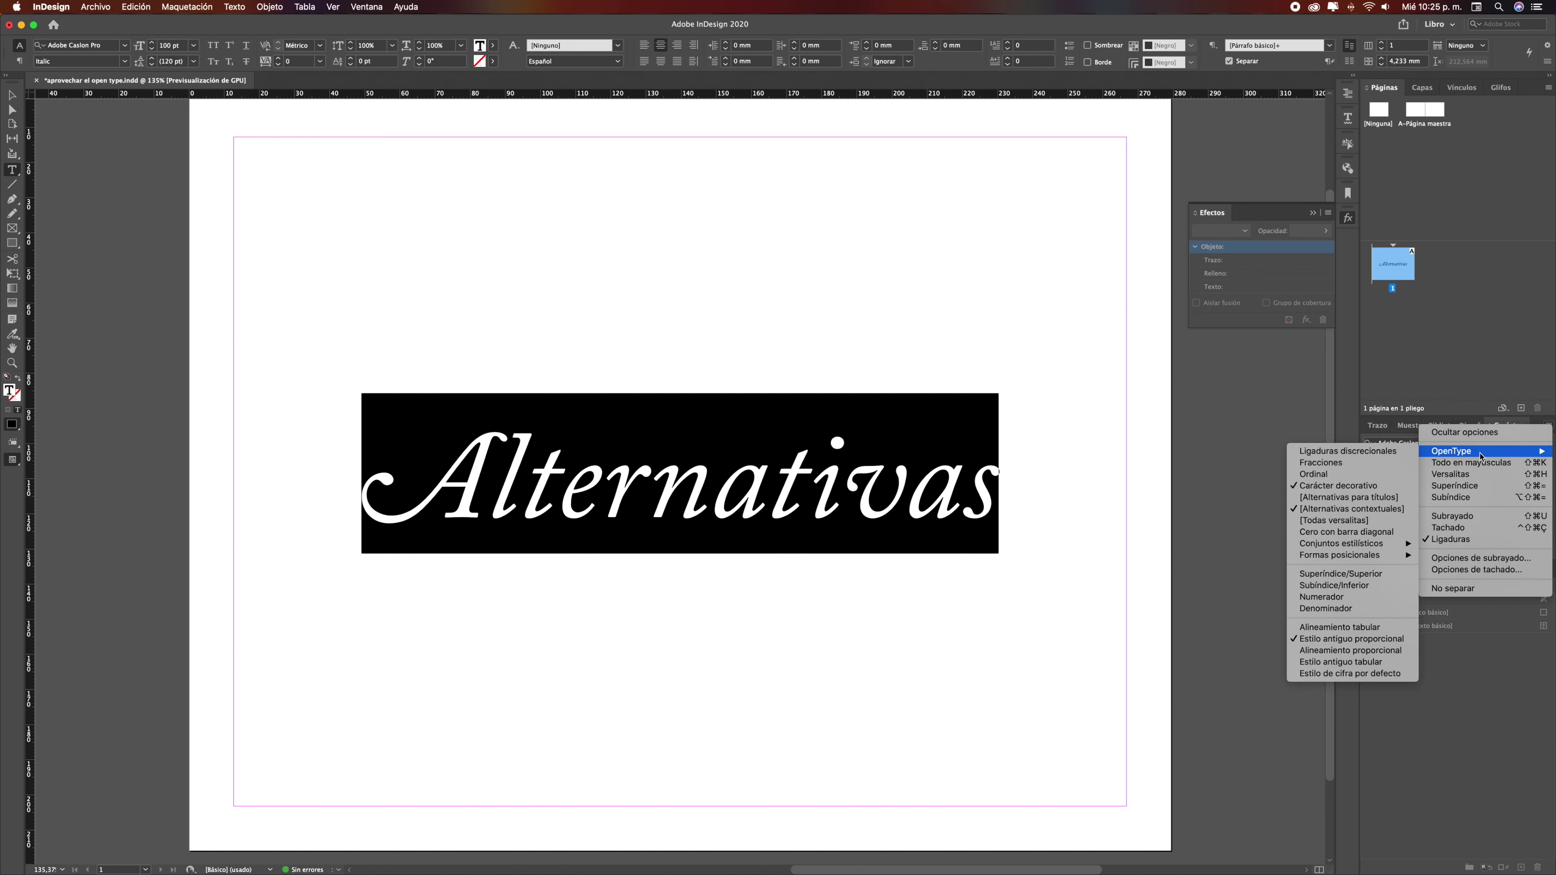
{"action": "left_click", "coordinate": [681, 478]}
{"action": "left_click_drag", "start_coordinate": [367, 478], "coordinate": [1028, 476]}
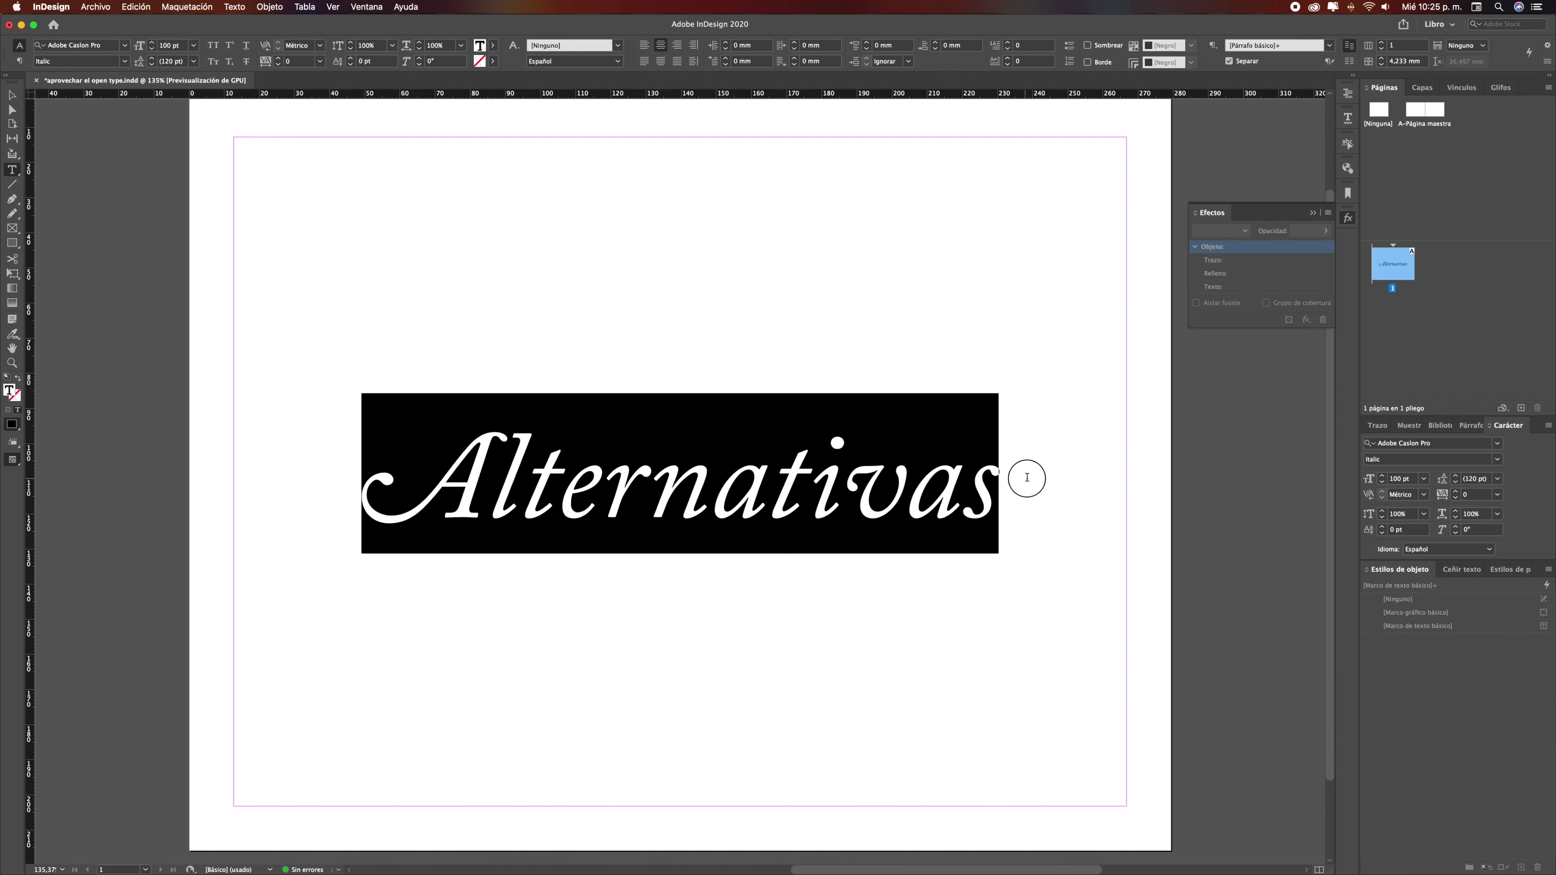
{"action": "left_click", "coordinate": [1548, 425]}
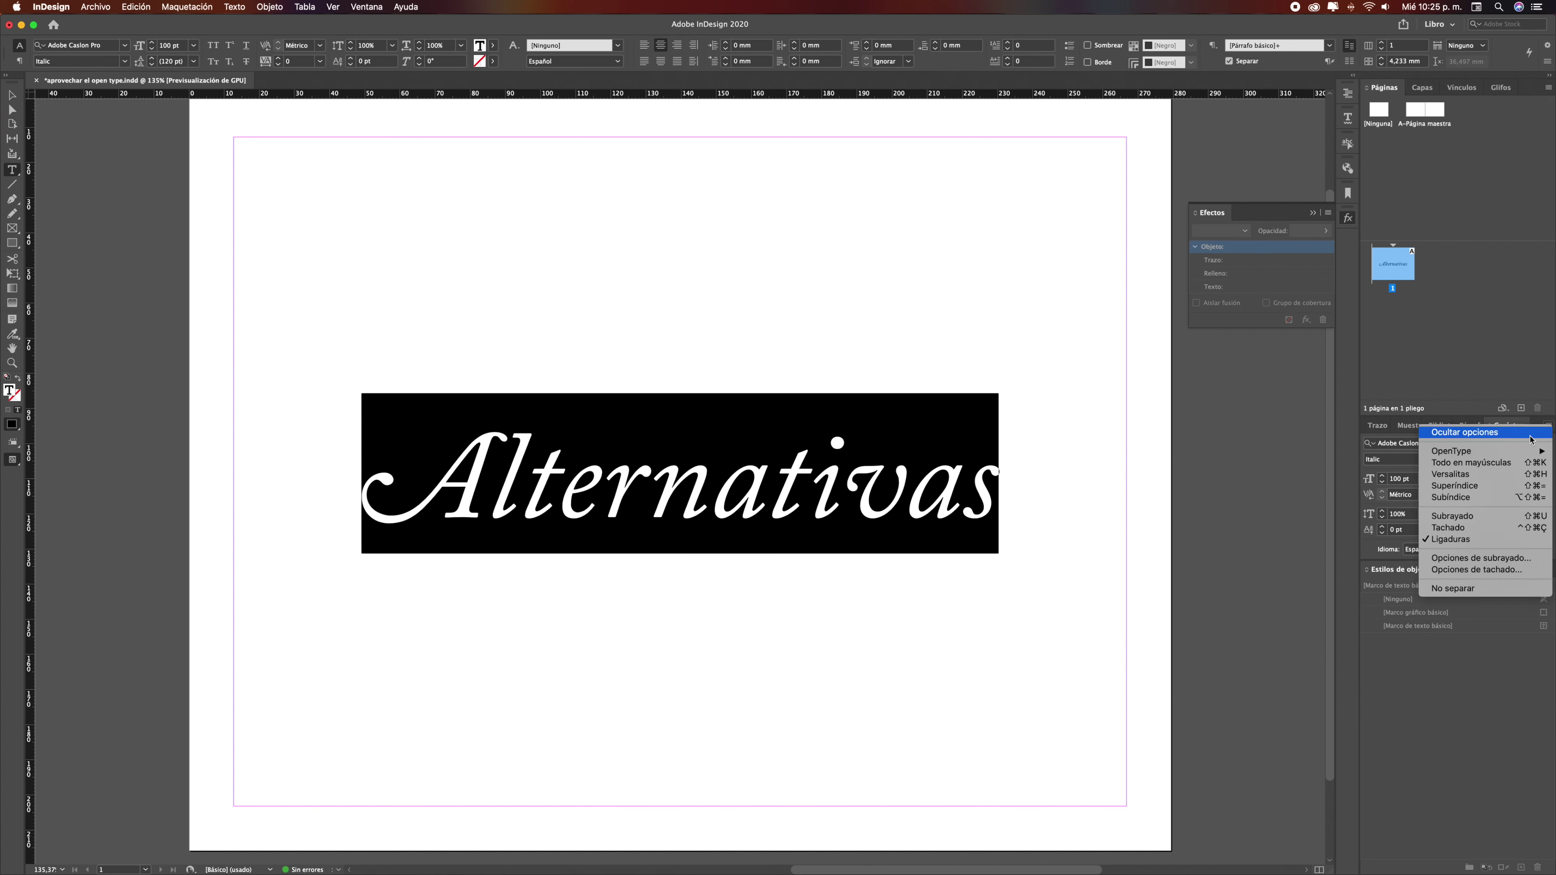
{"action": "mouse_move", "coordinate": [1467, 457]}
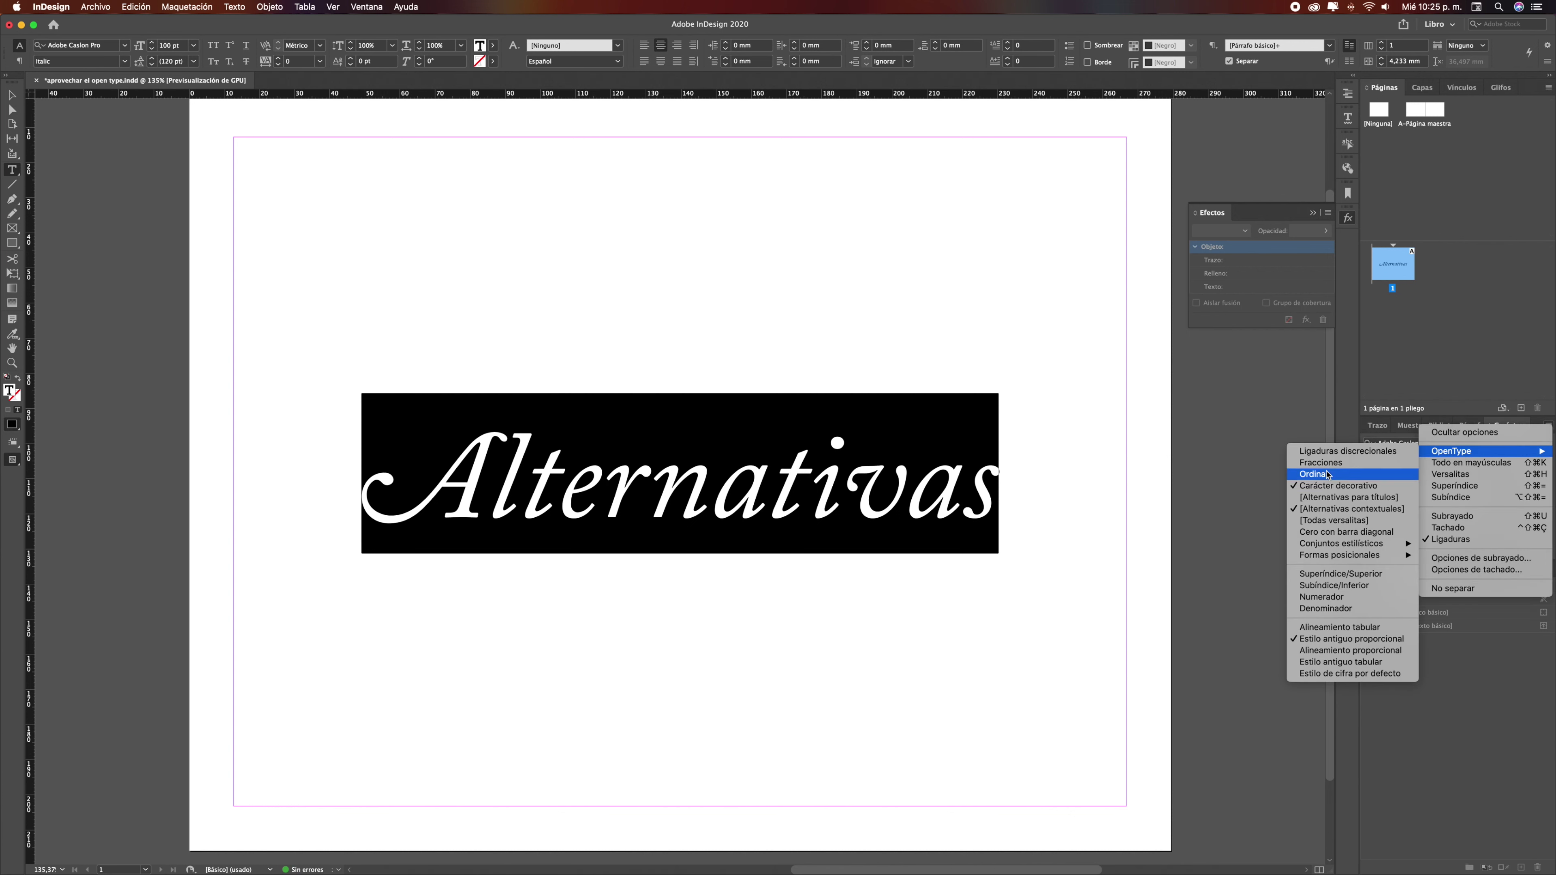
{"action": "left_click", "coordinate": [1312, 488]}
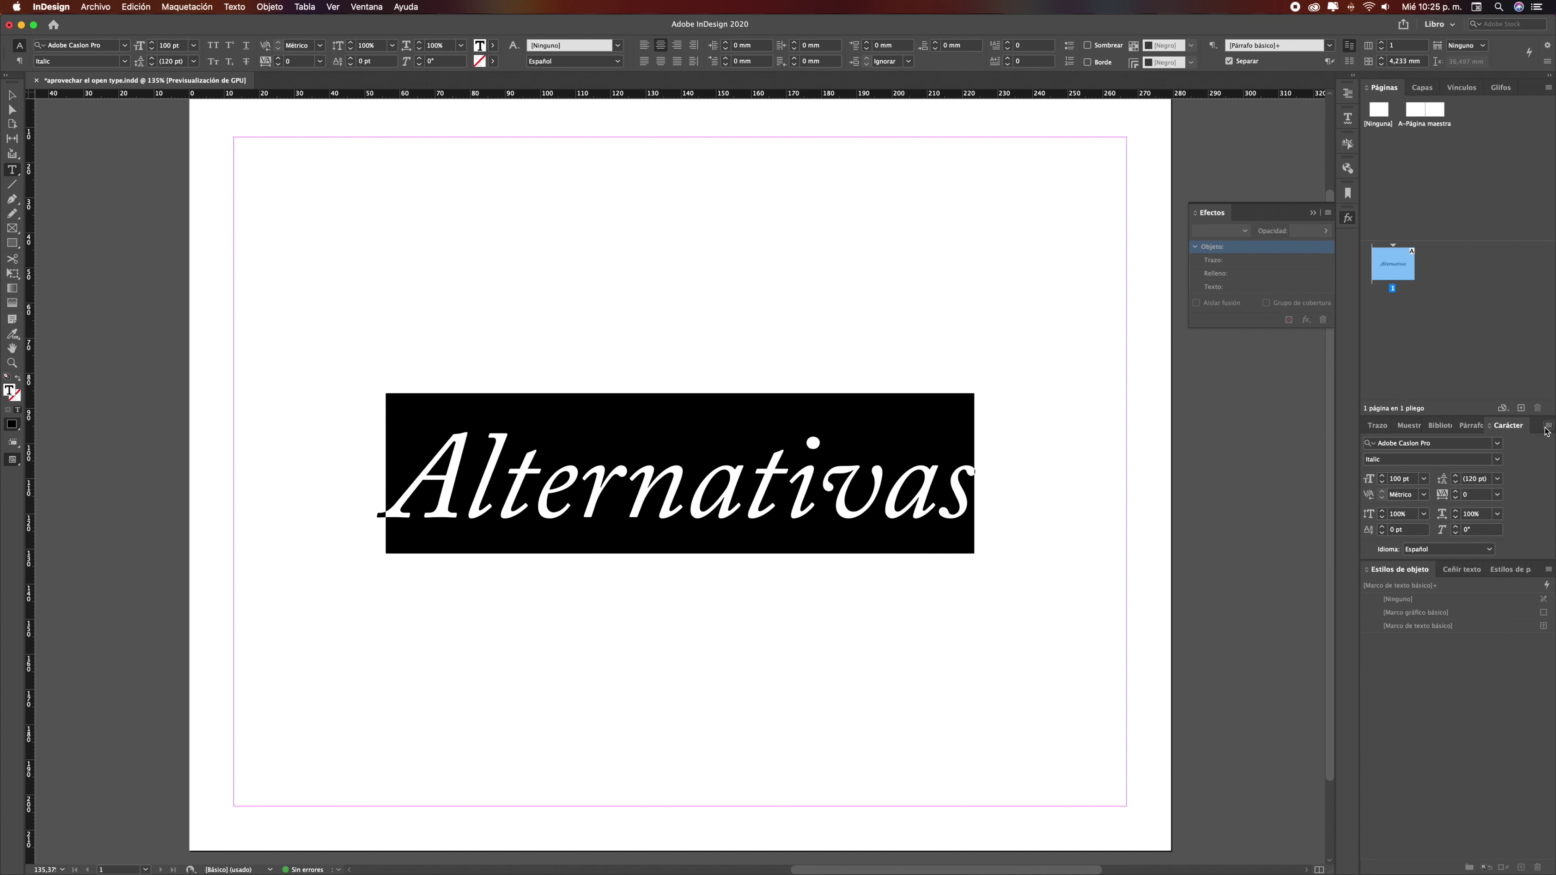
Try the OpenType option Alternativas para títulos on the selected word and turn Carácter decorativo back on
{"action": "left_click", "coordinate": [1546, 428]}
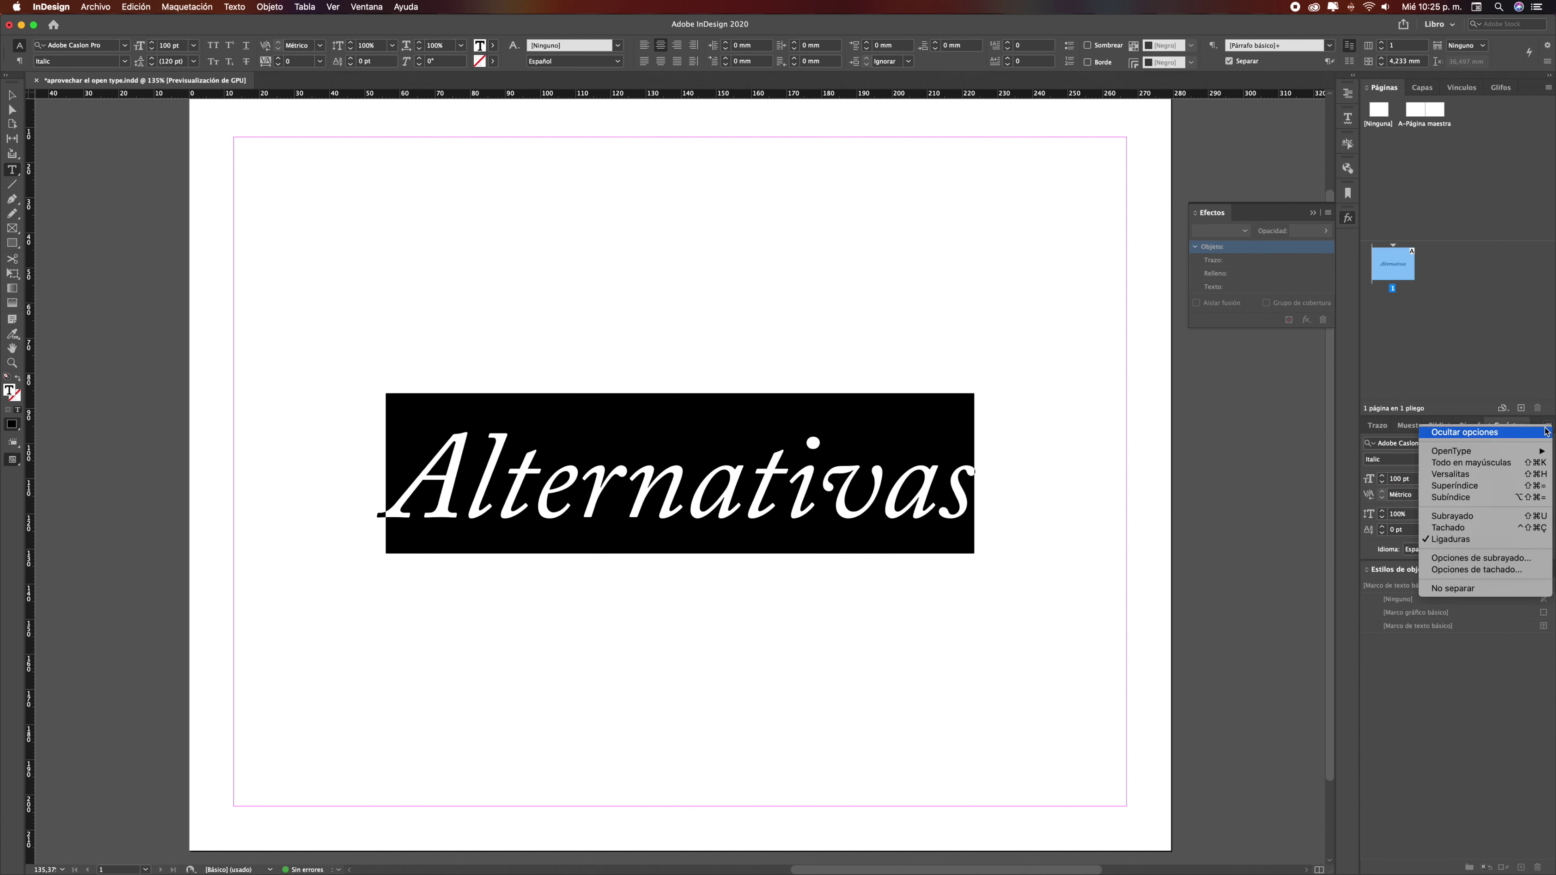
{"action": "mouse_move", "coordinate": [1470, 451]}
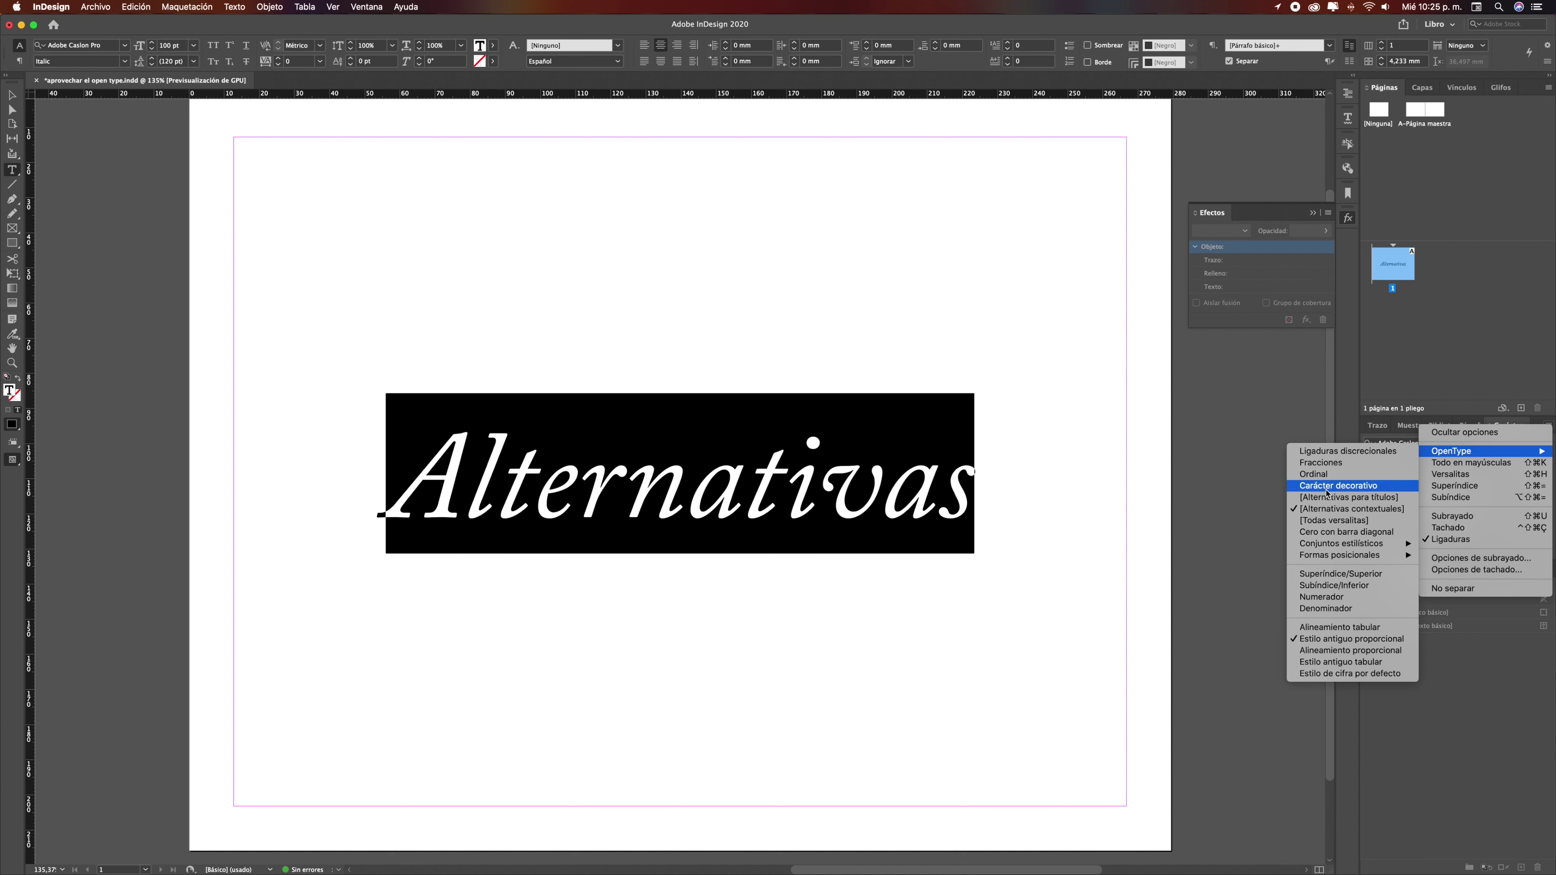
{"action": "left_click", "coordinate": [1336, 497]}
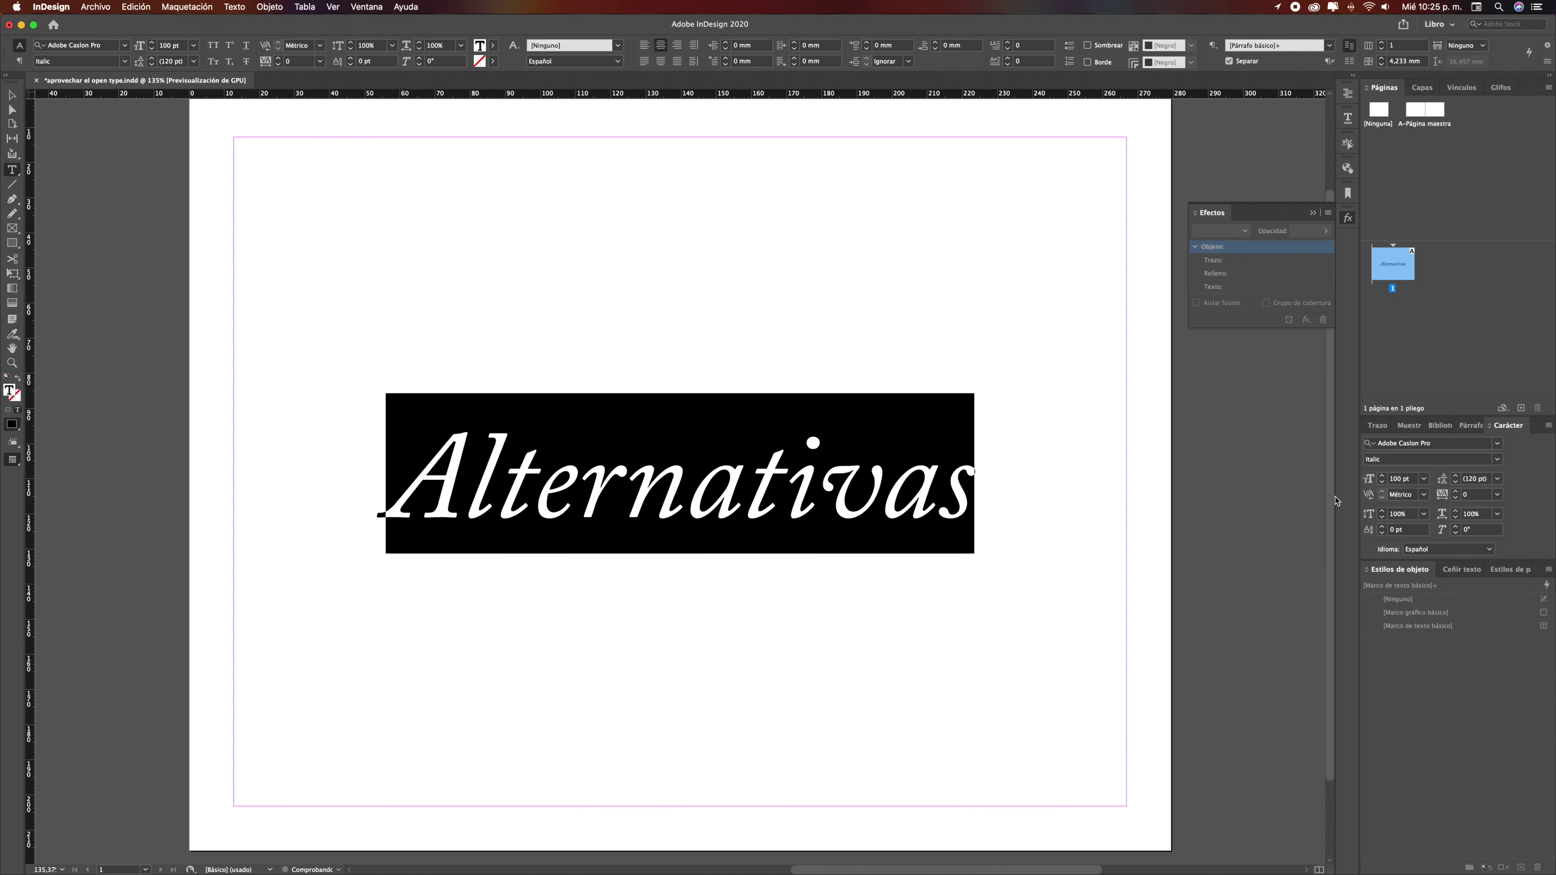
{"action": "left_click", "coordinate": [1551, 429]}
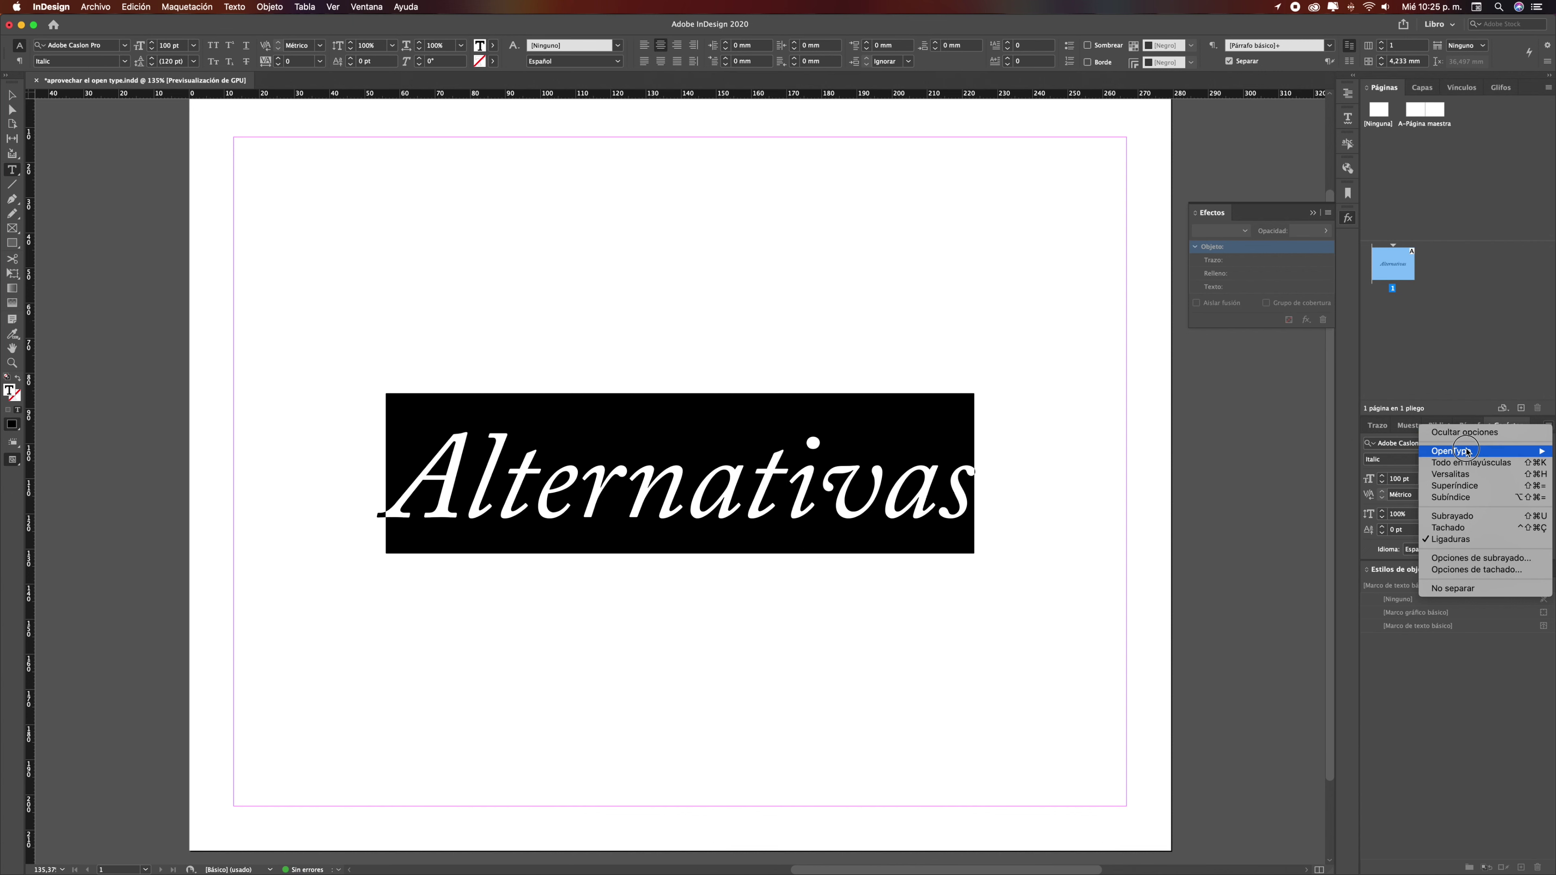
{"action": "mouse_move", "coordinate": [1470, 451]}
{"action": "left_click", "coordinate": [1311, 490]}
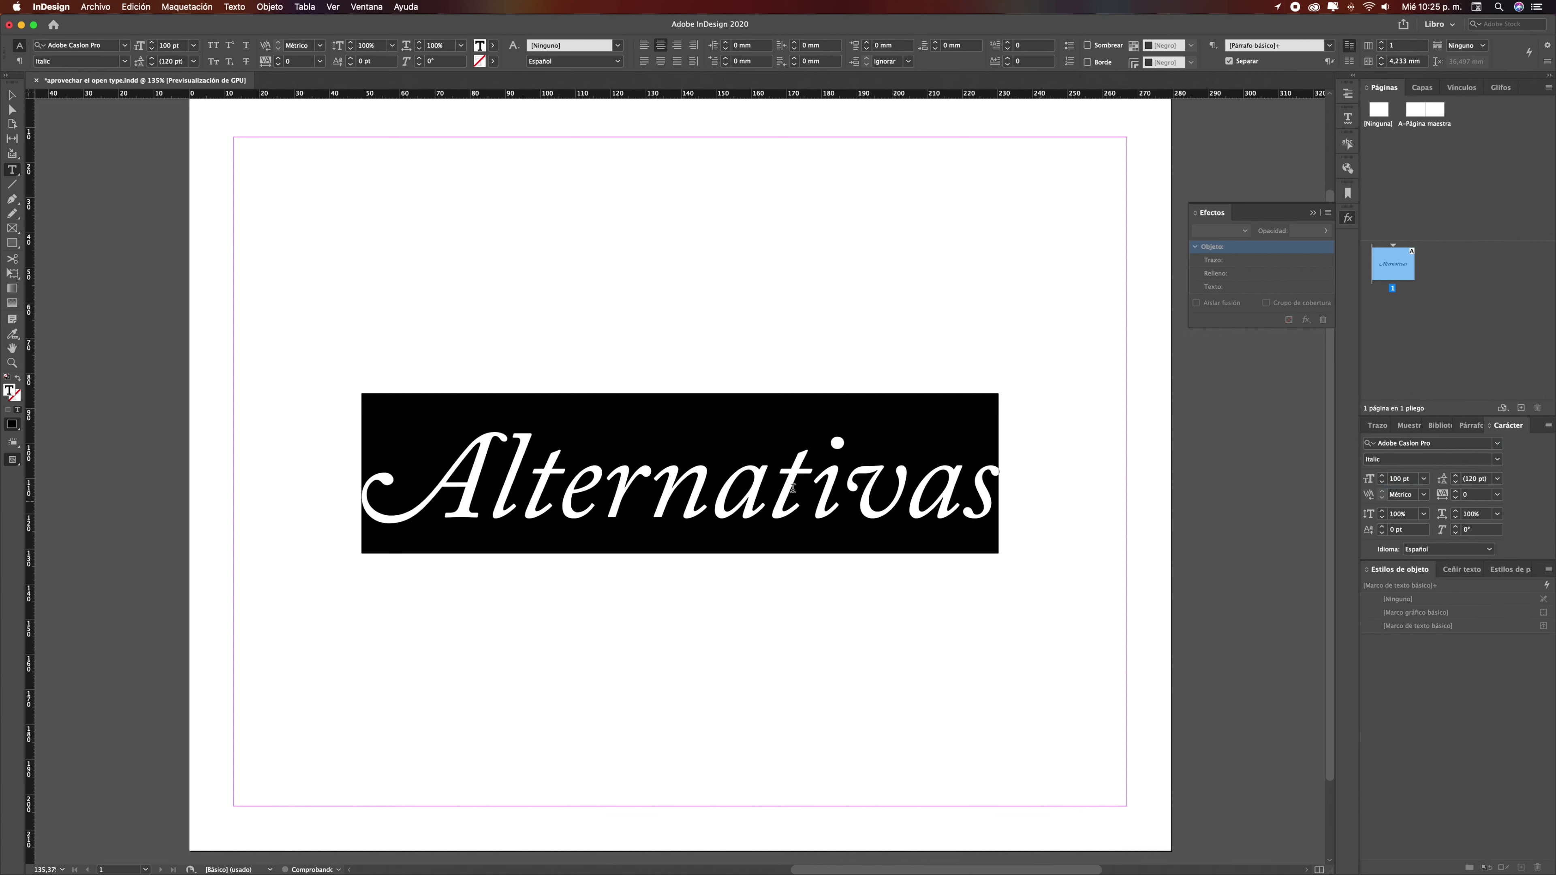
Highlight only the decorative initial A of Alternativas to show its glyph alternates, and clear the selection
{"action": "left_click", "coordinate": [361, 477]}
{"action": "left_click_drag", "start_coordinate": [361, 477], "coordinate": [490, 484]}
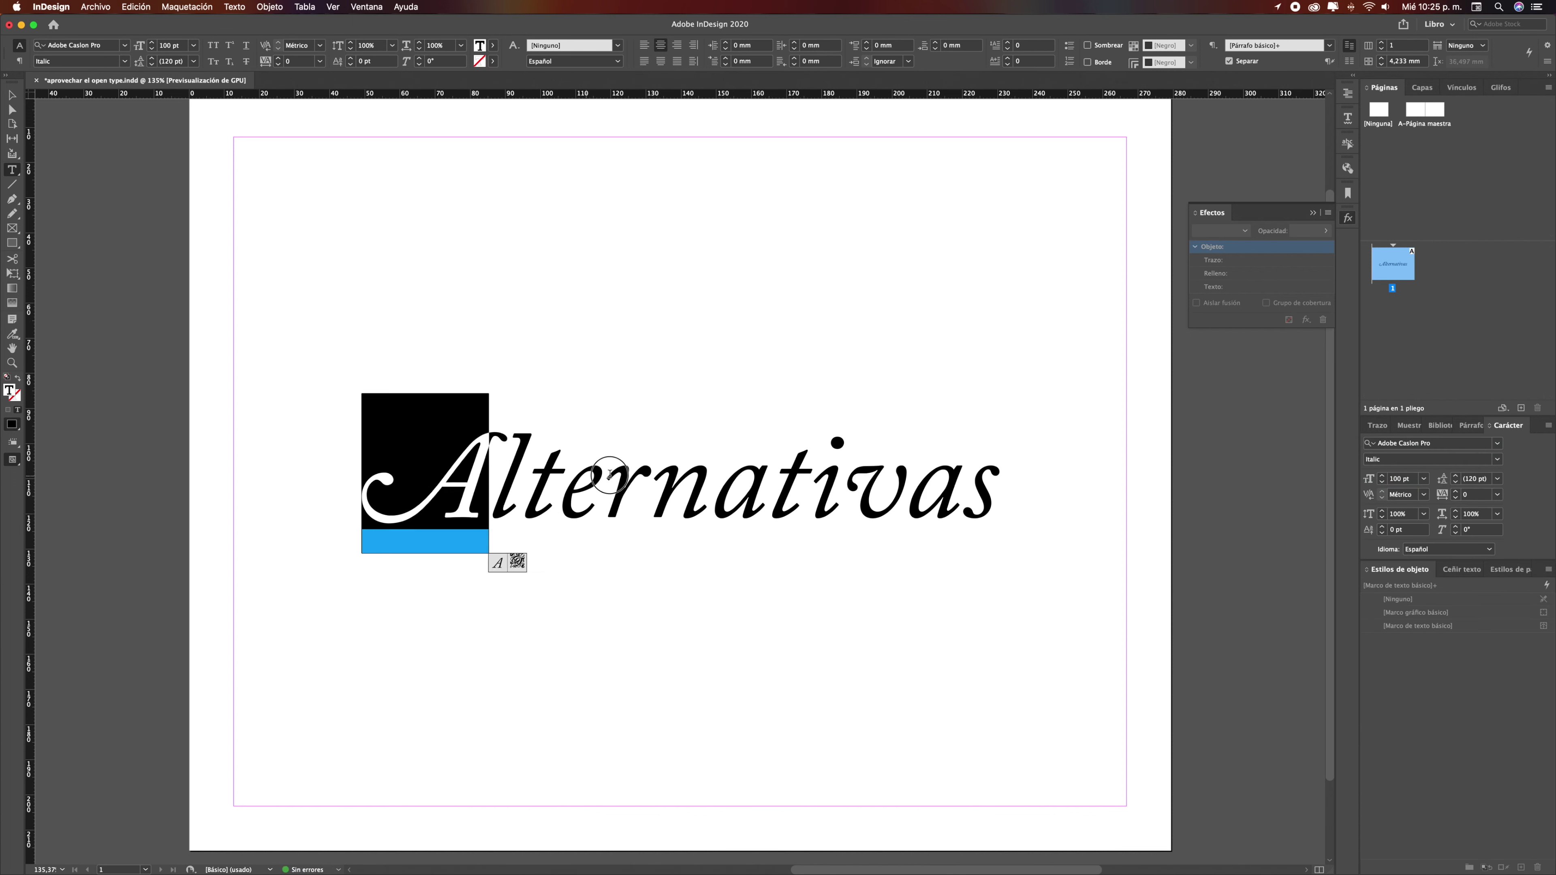
{"action": "left_click", "coordinate": [936, 488]}
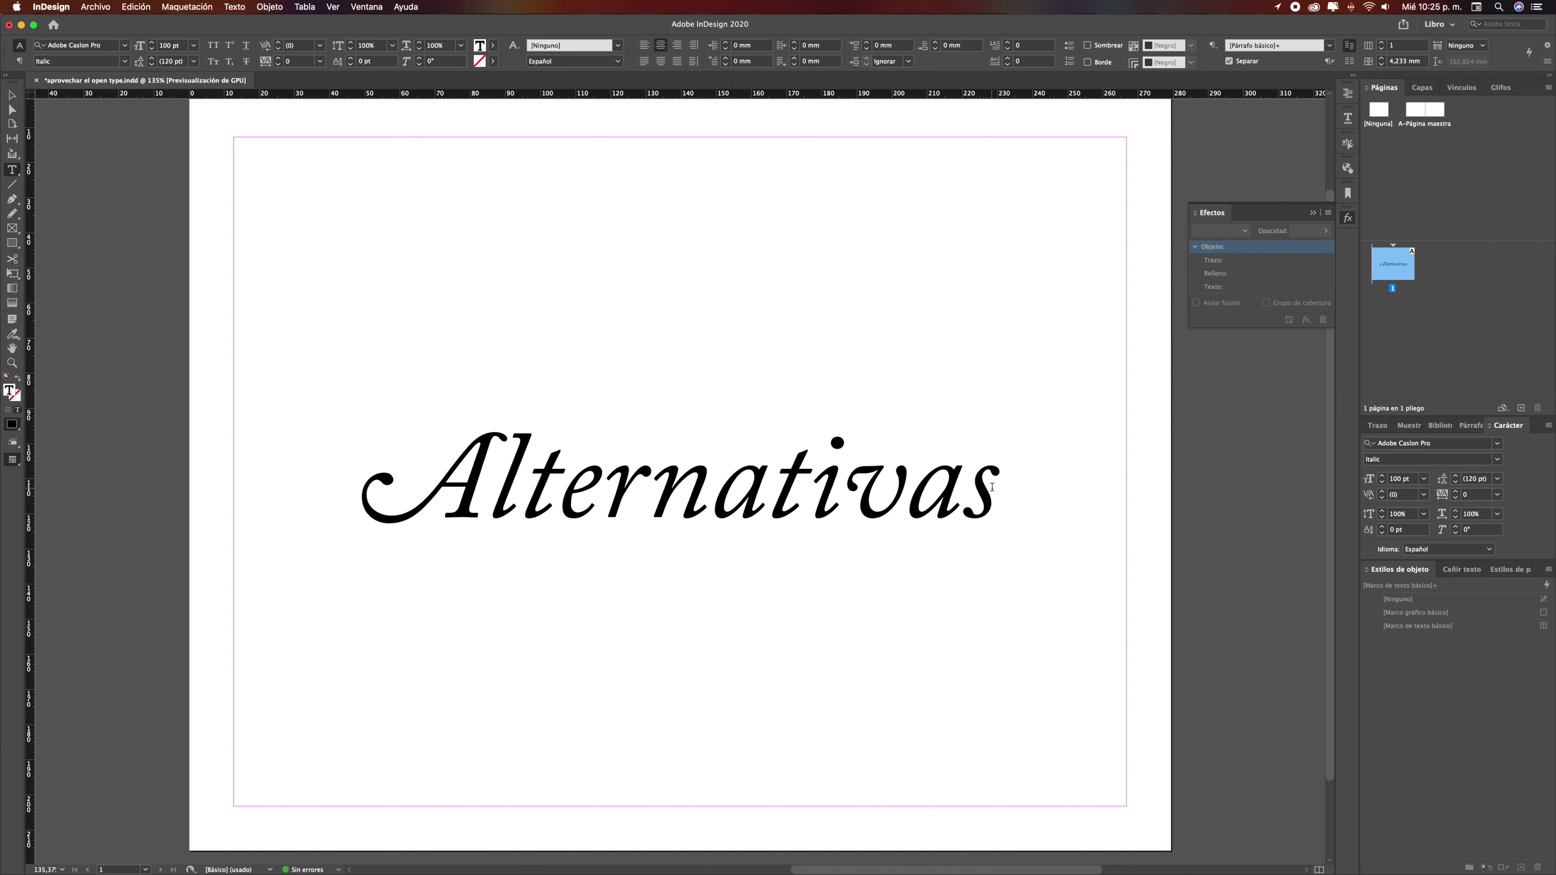
Select the whole word Alternativas, review its available OpenType options without changing any, and deselect the word
{"action": "double_click", "coordinate": [922, 490]}
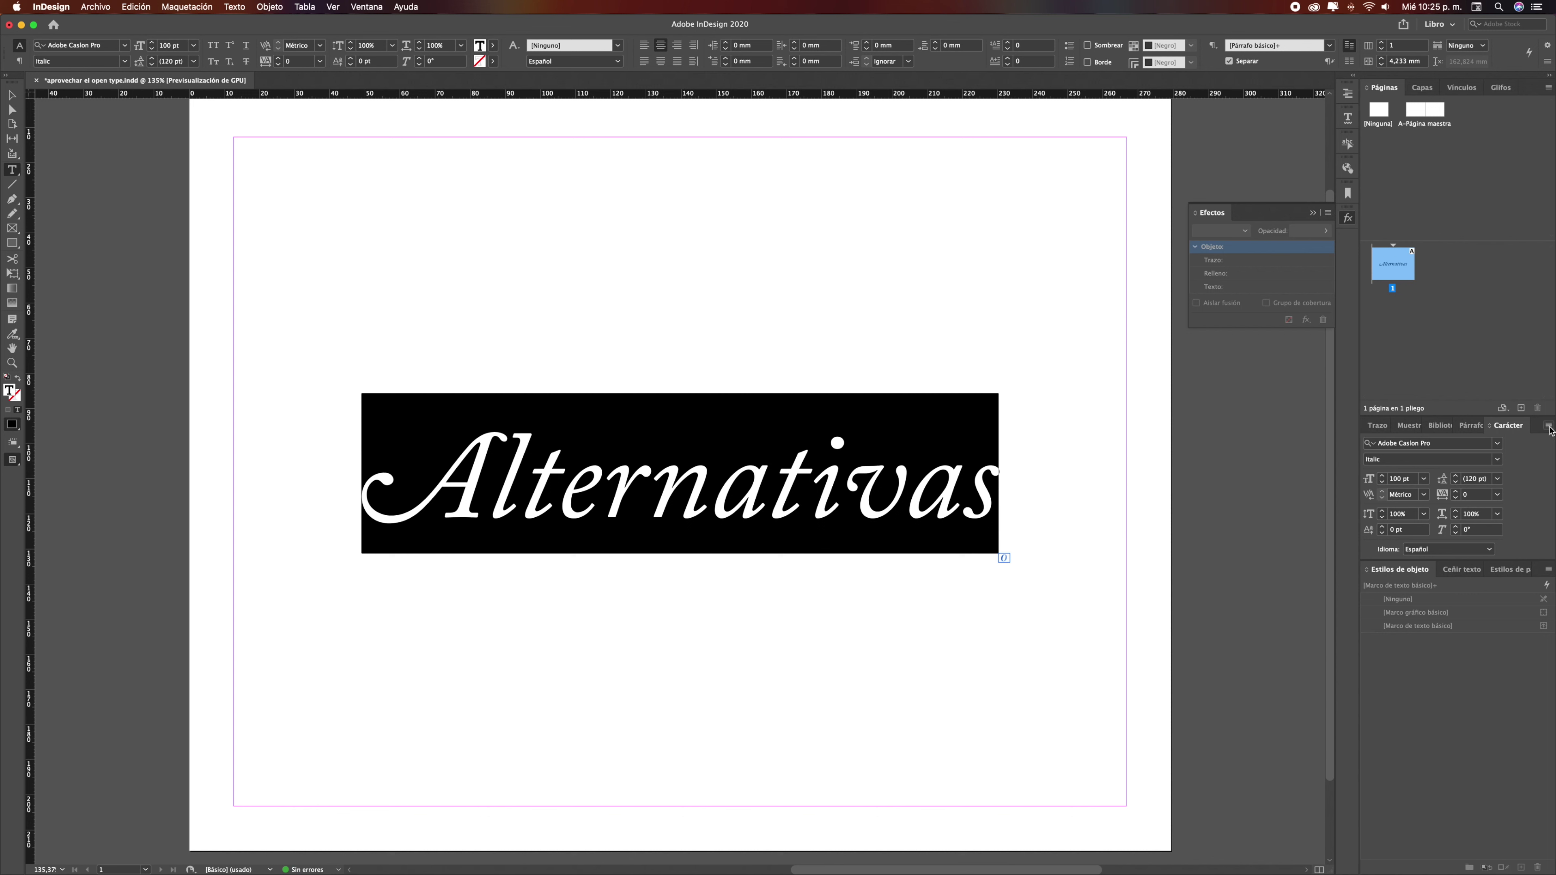
{"action": "left_click", "coordinate": [1548, 426]}
{"action": "mouse_move", "coordinate": [1455, 453]}
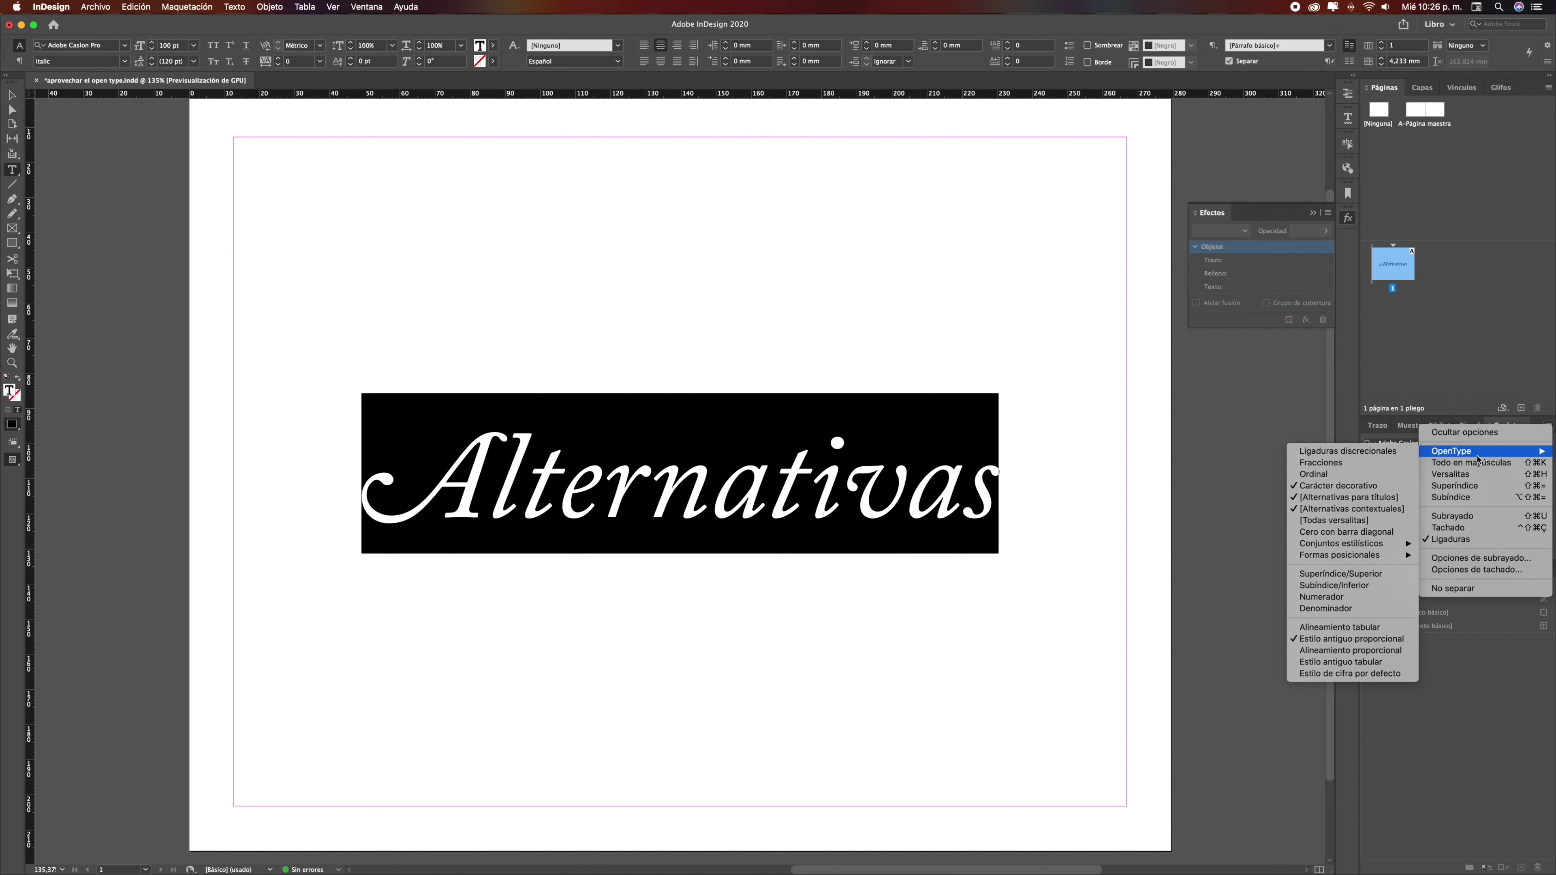
{"action": "left_click", "coordinate": [822, 457]}
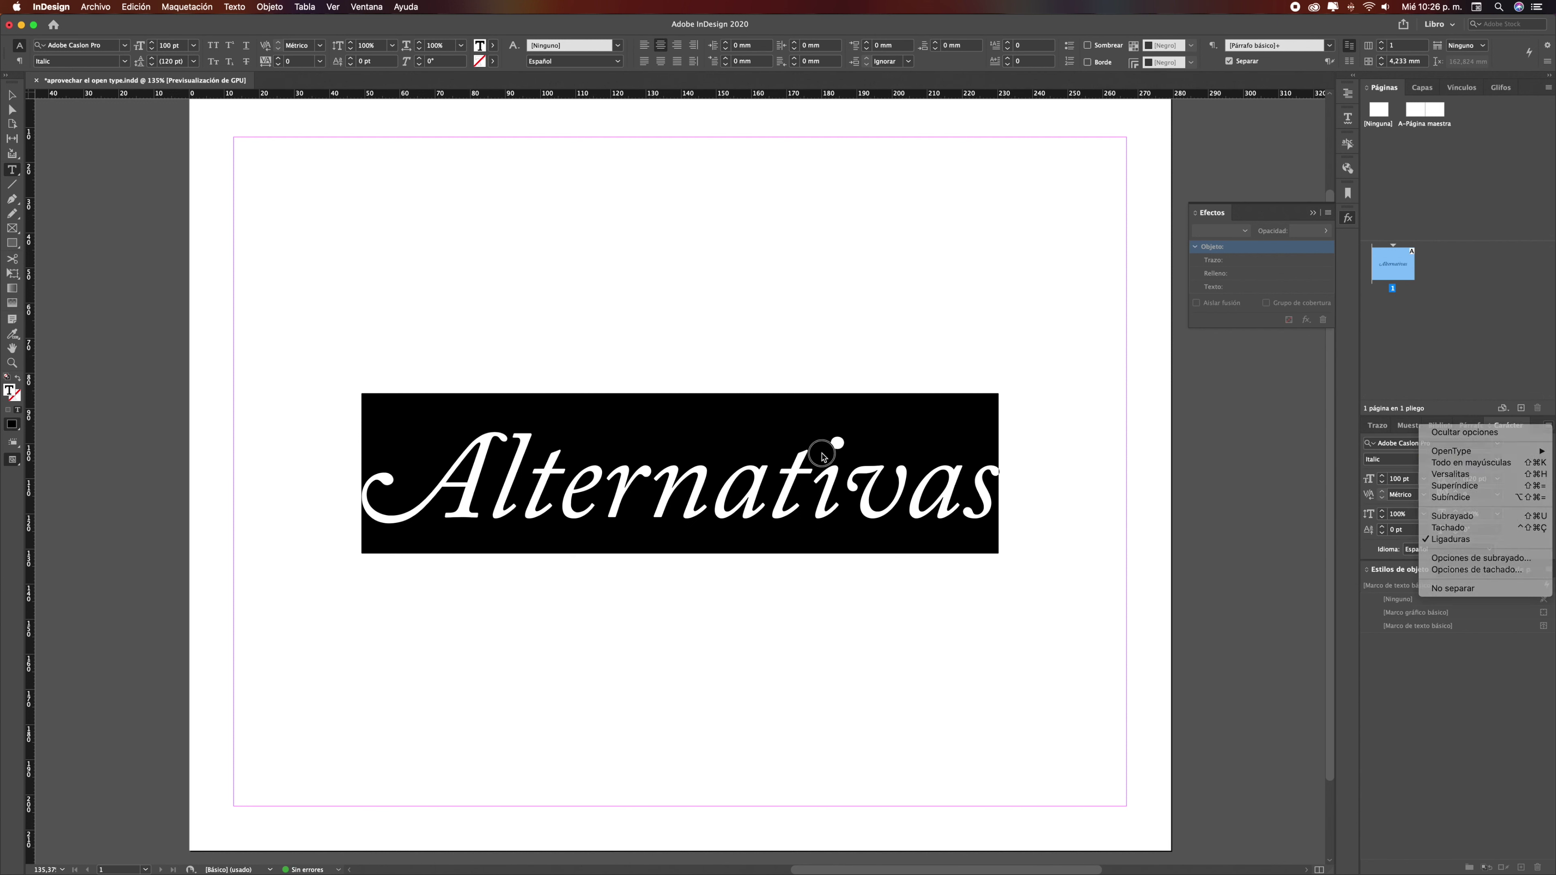
{"action": "left_click", "coordinate": [858, 435]}
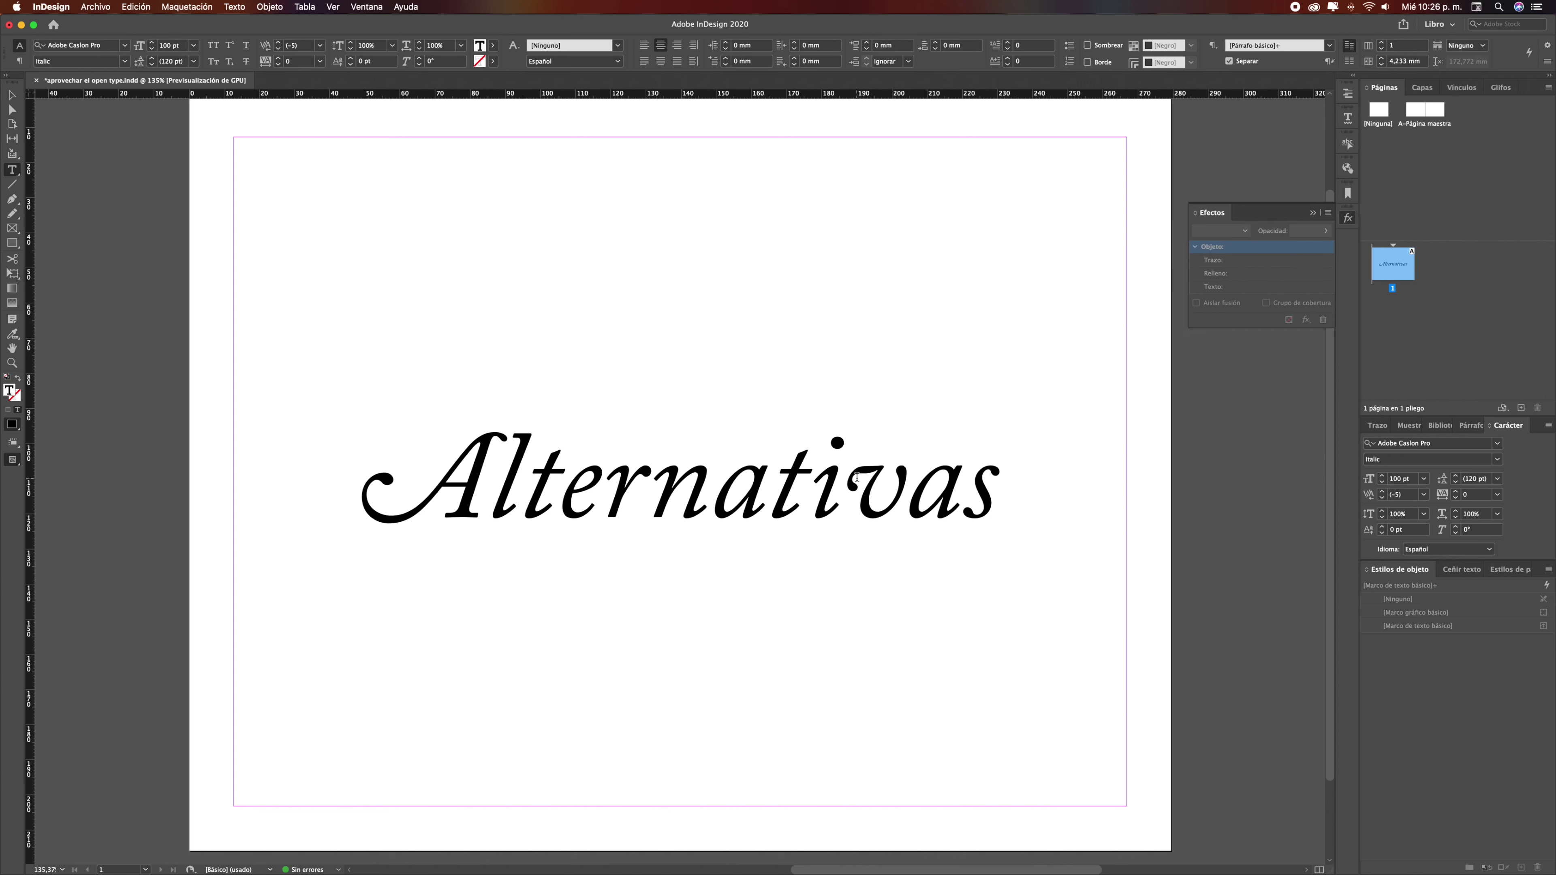